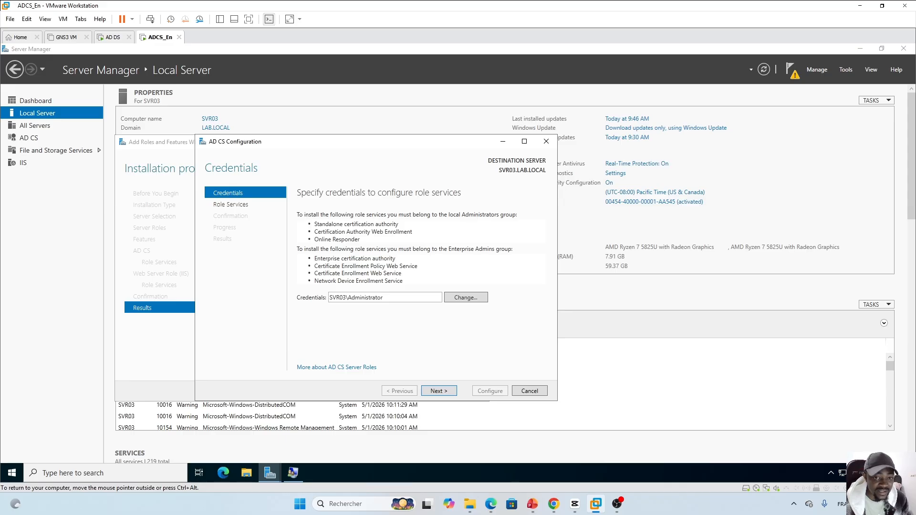
left_click(532, 506)
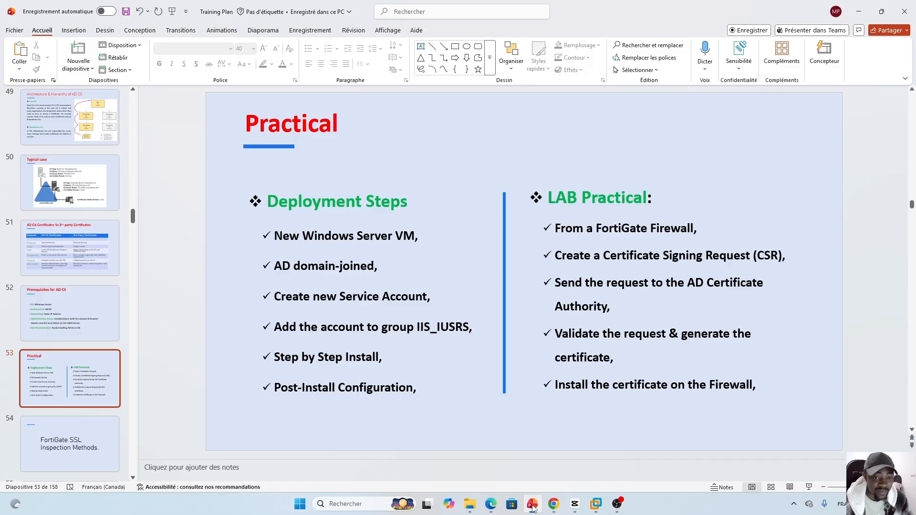
left_click(117, 337)
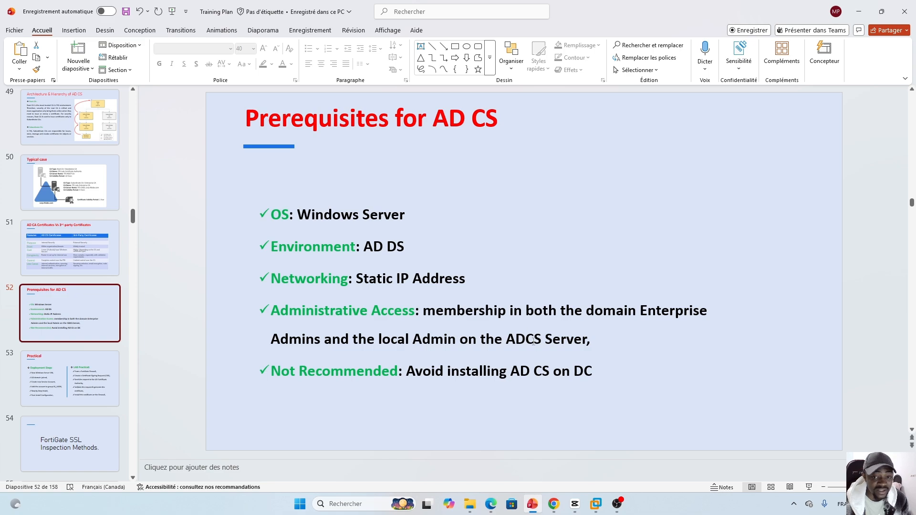
left_click(596, 503)
left_click_drag(389, 298, 330, 300)
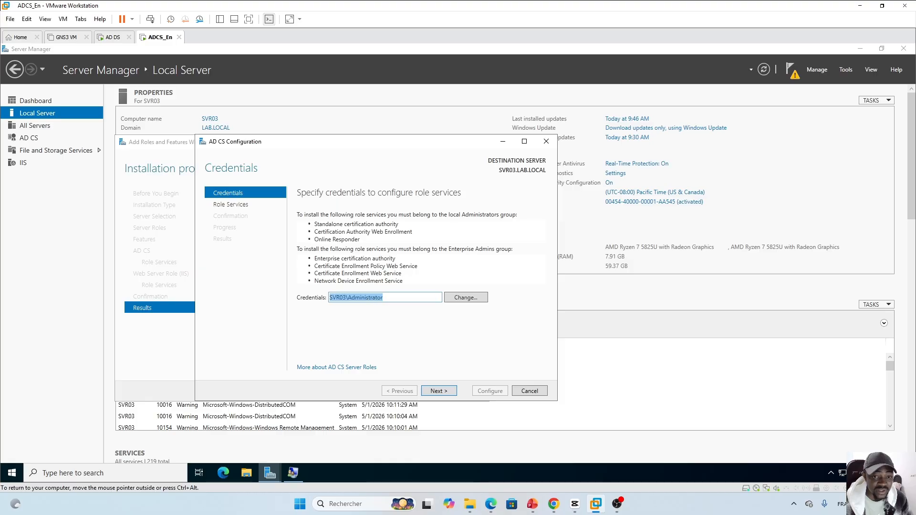
left_click(384, 298)
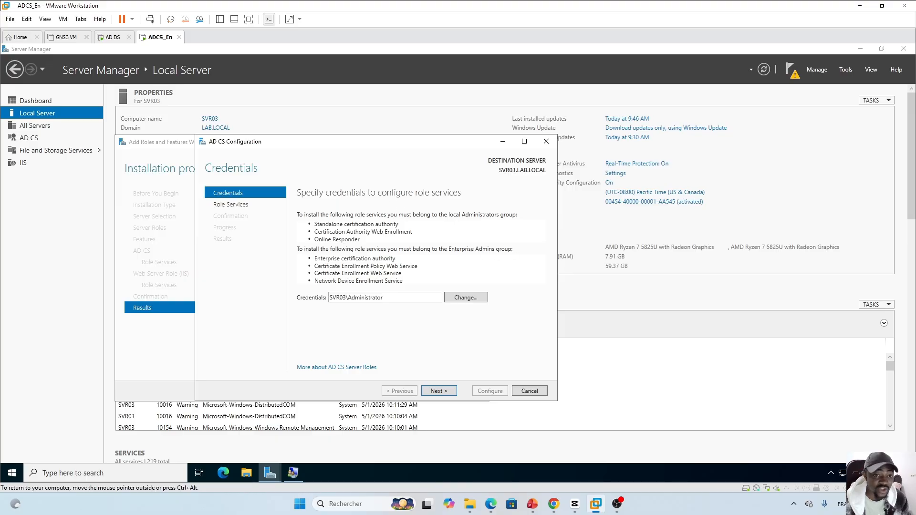
left_click_drag(384, 297, 330, 297)
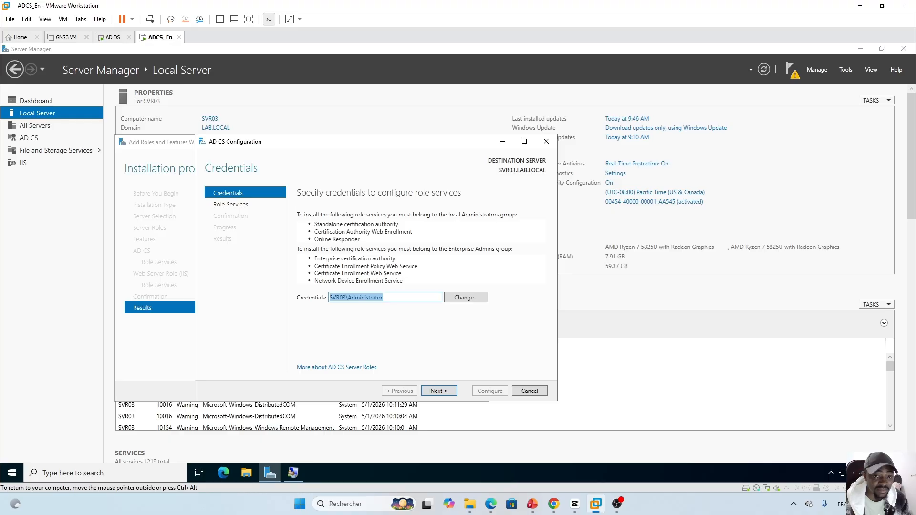
left_click(429, 263)
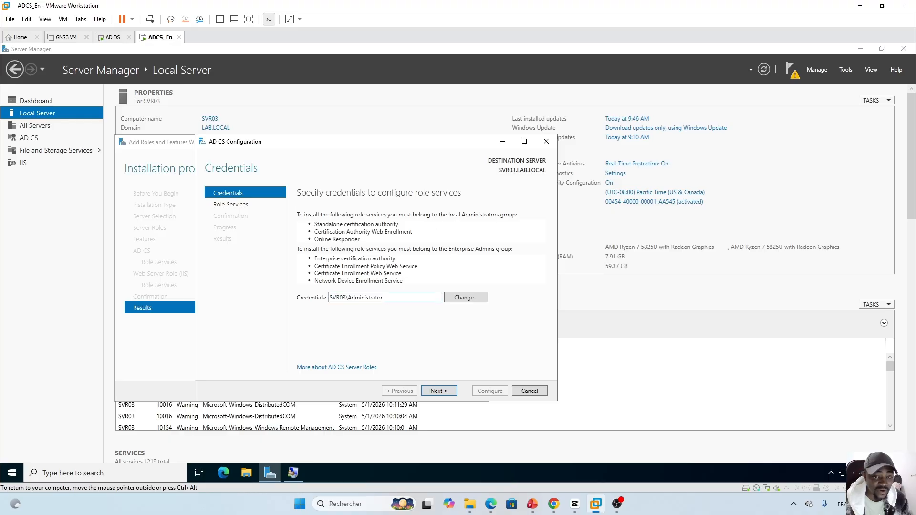
double_click(377, 299)
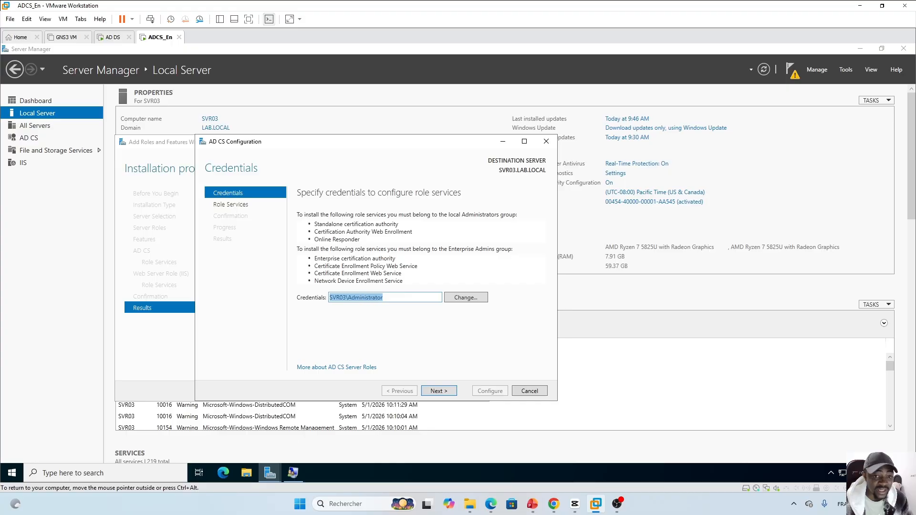
left_click(405, 274)
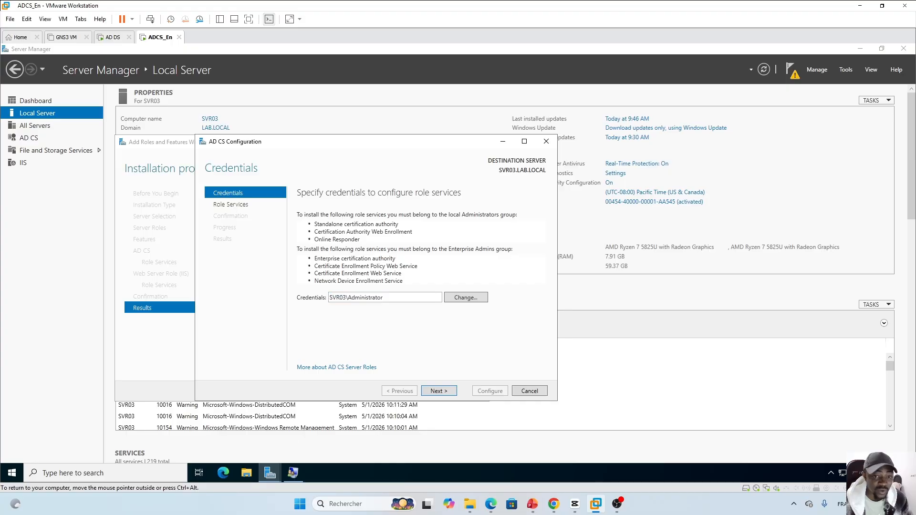
left_click(109, 38)
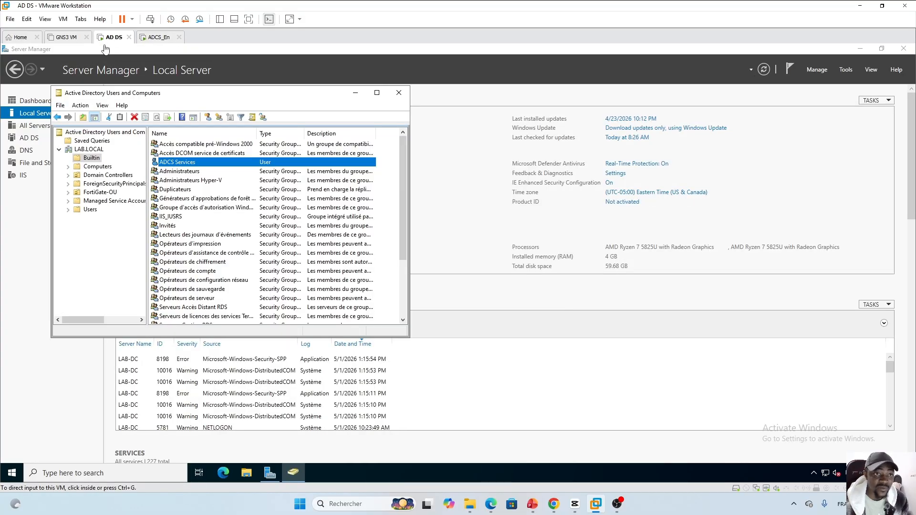
double_click(194, 163)
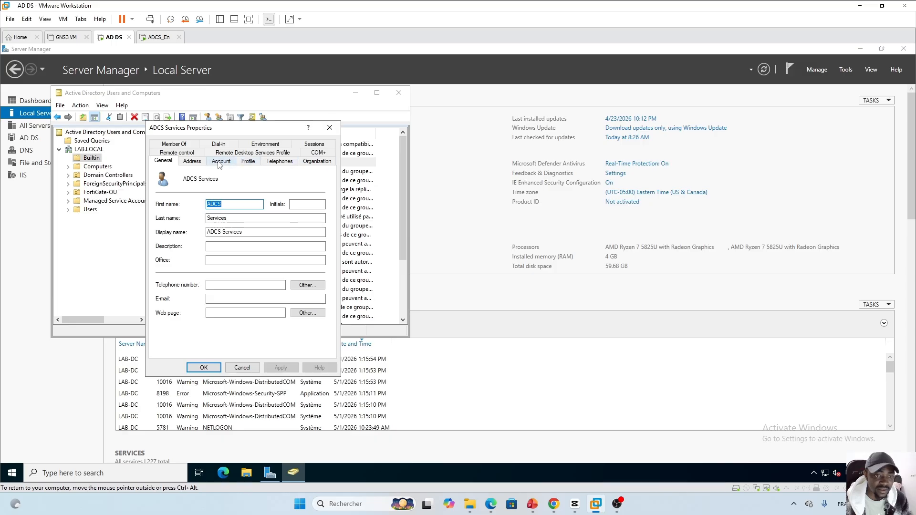
left_click(187, 143)
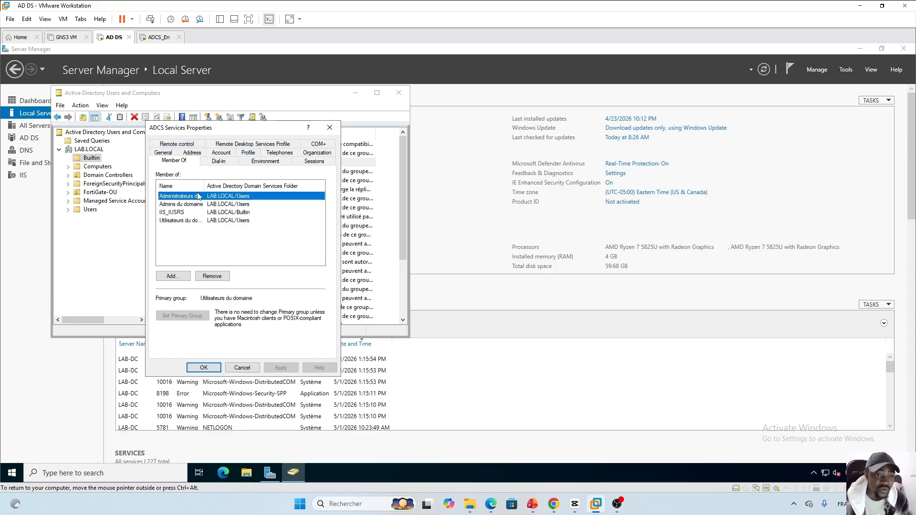
left_click_drag(203, 187, 255, 187)
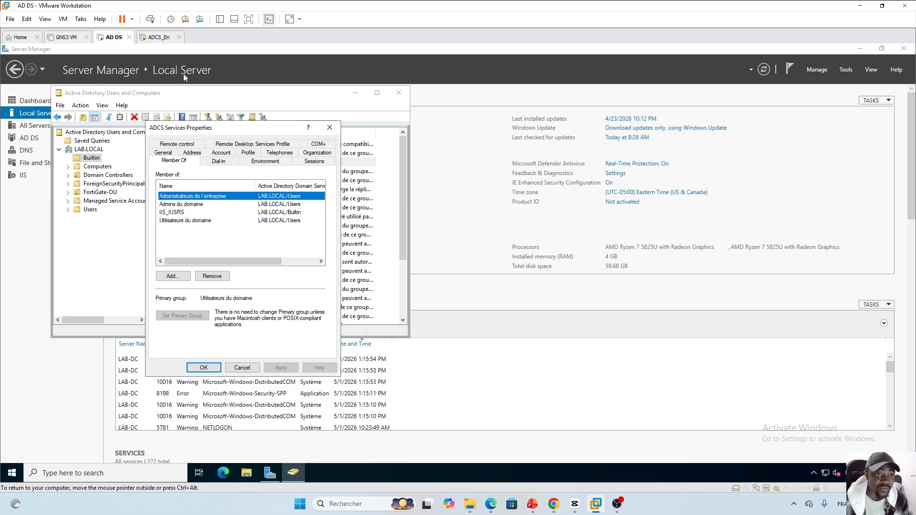
left_click(158, 37)
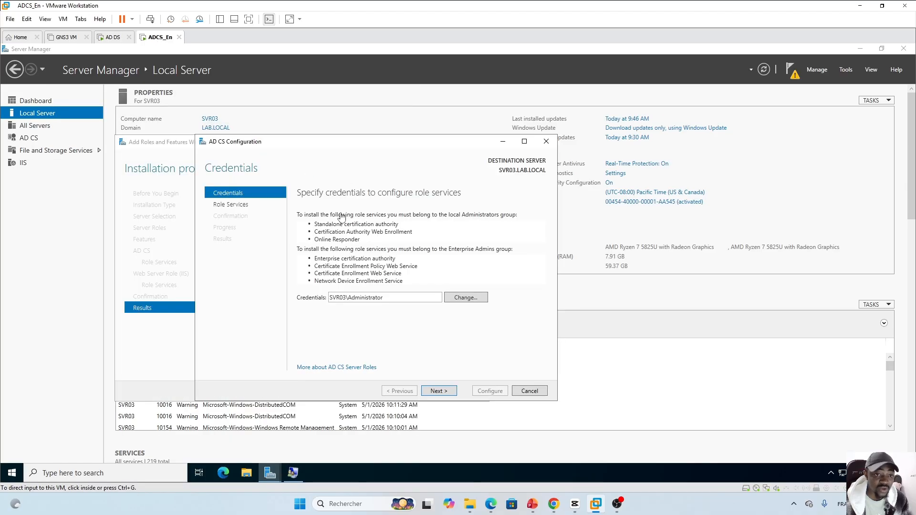
left_click(293, 472)
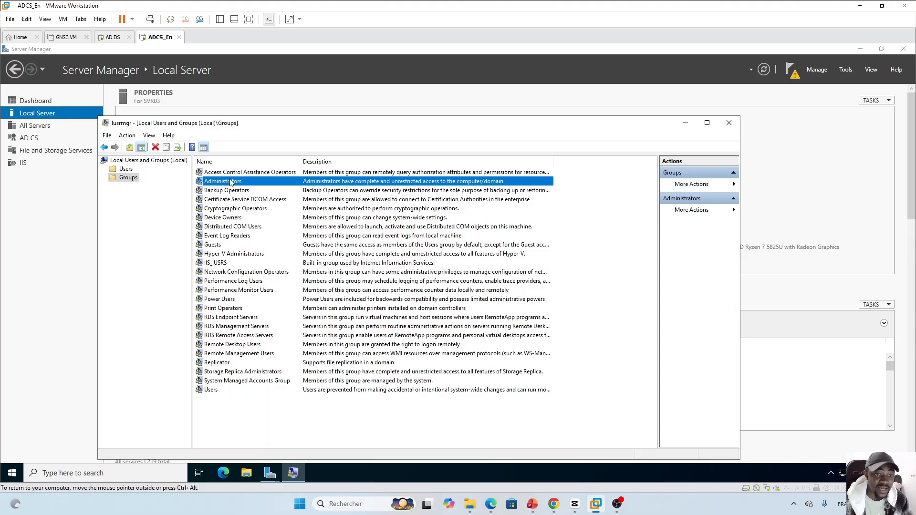
double_click(225, 182)
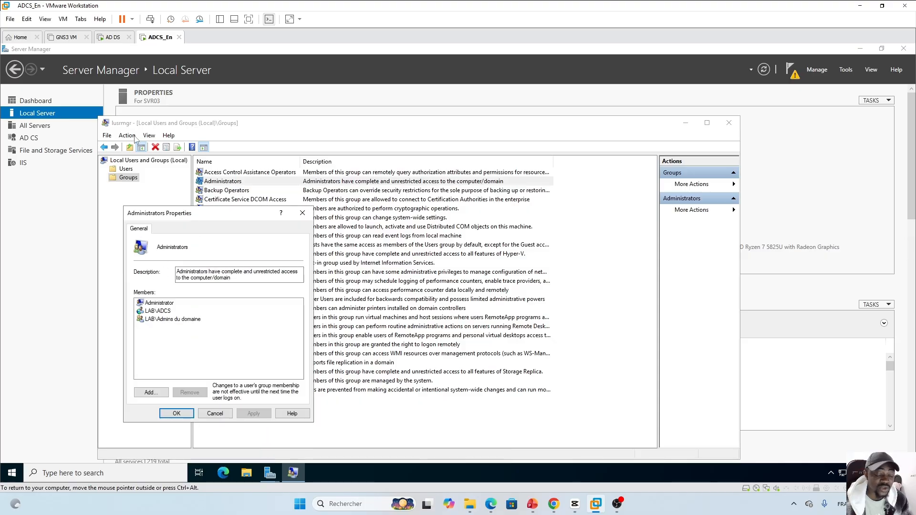
left_click(161, 311)
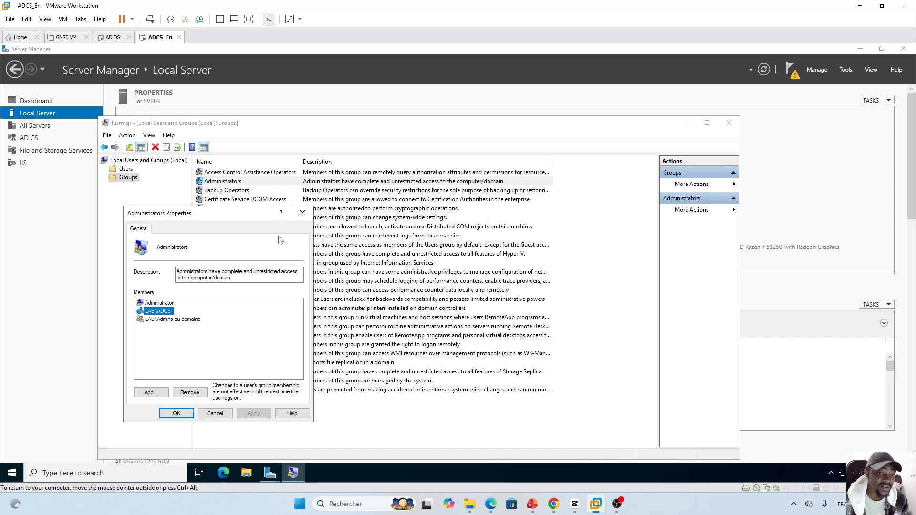
left_click(302, 213)
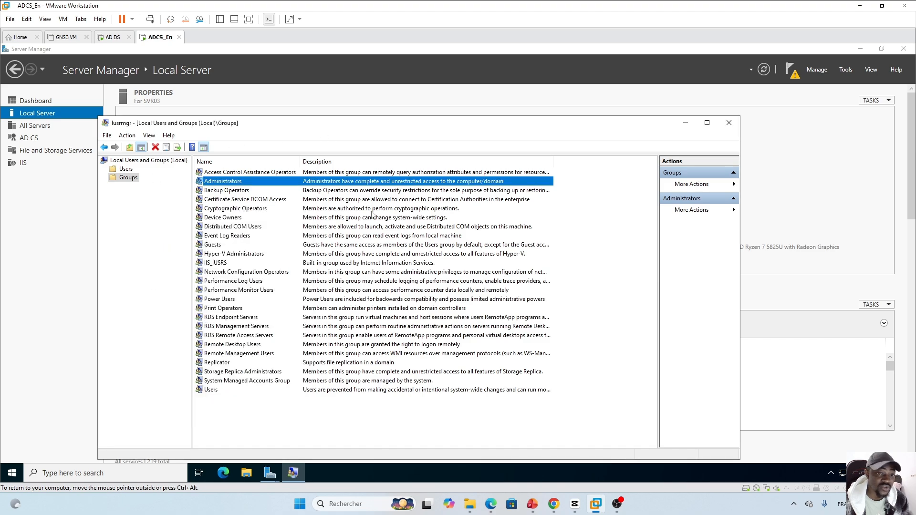
left_click(686, 124)
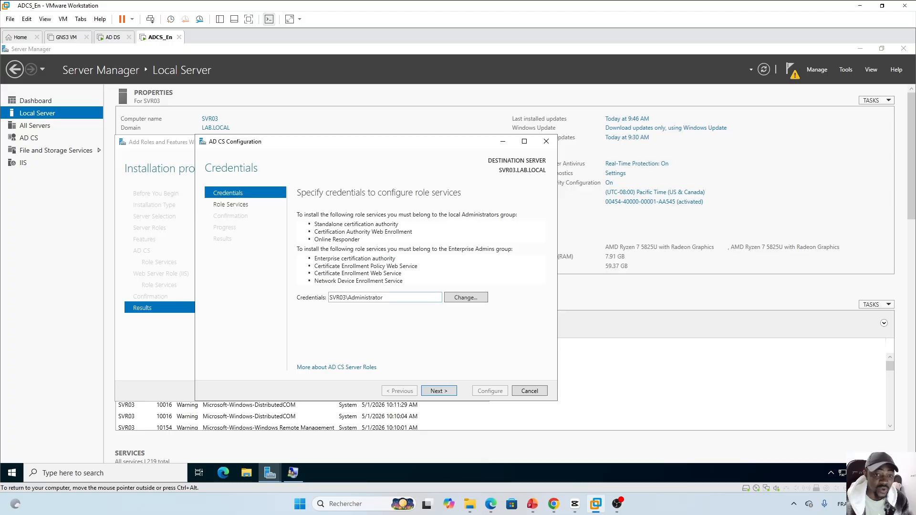
left_click_drag(387, 298, 329, 298)
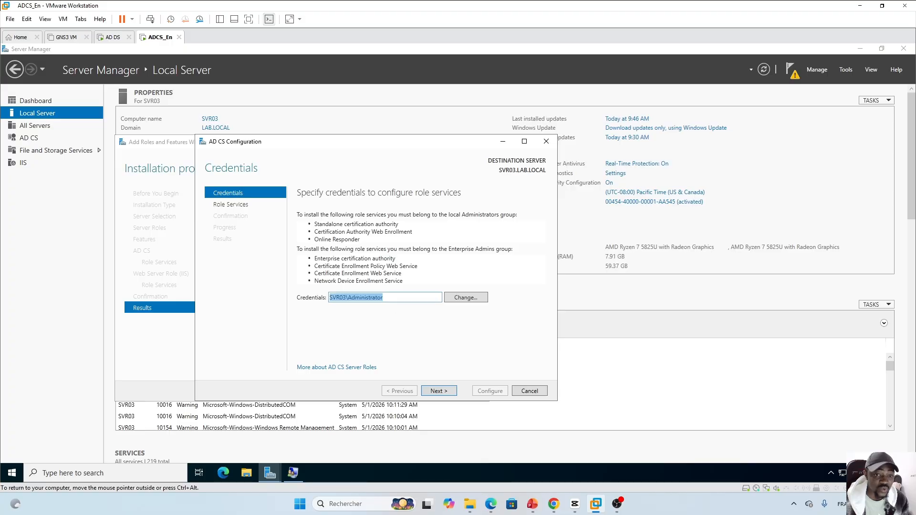
left_click(386, 310)
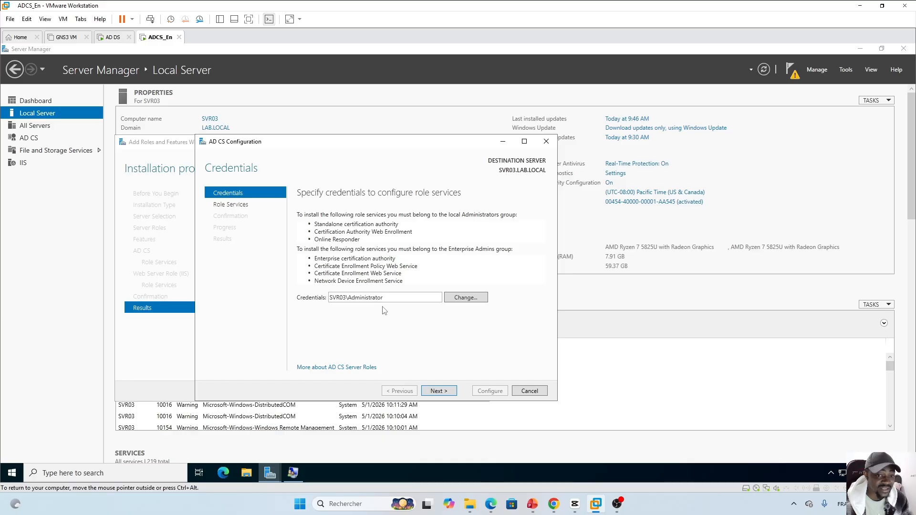
Enter ADCS as the new credential user name, then review the ADCS account's details on the domain controller
left_click(466, 297)
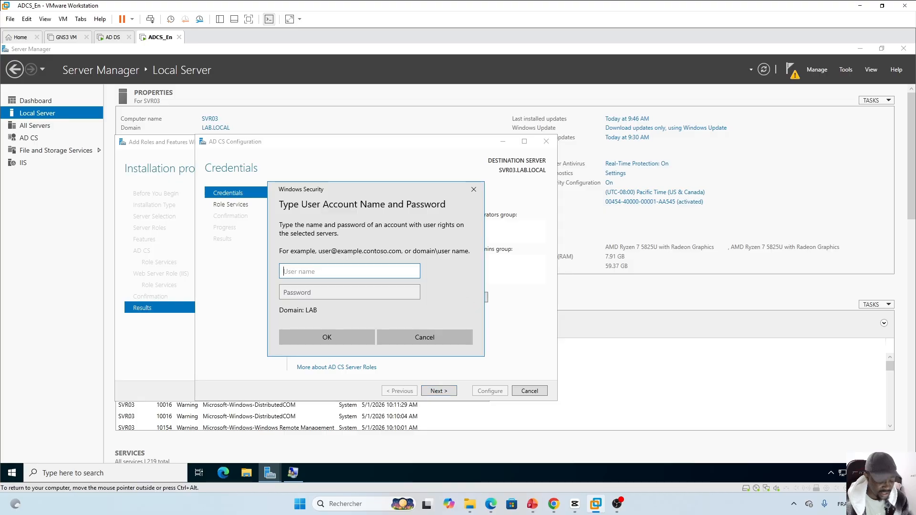
type("ADCS")
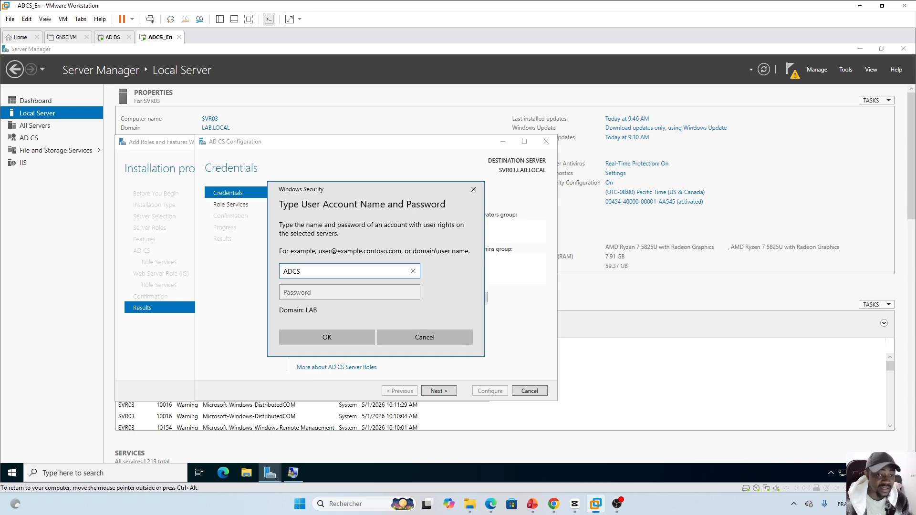
left_click(113, 37)
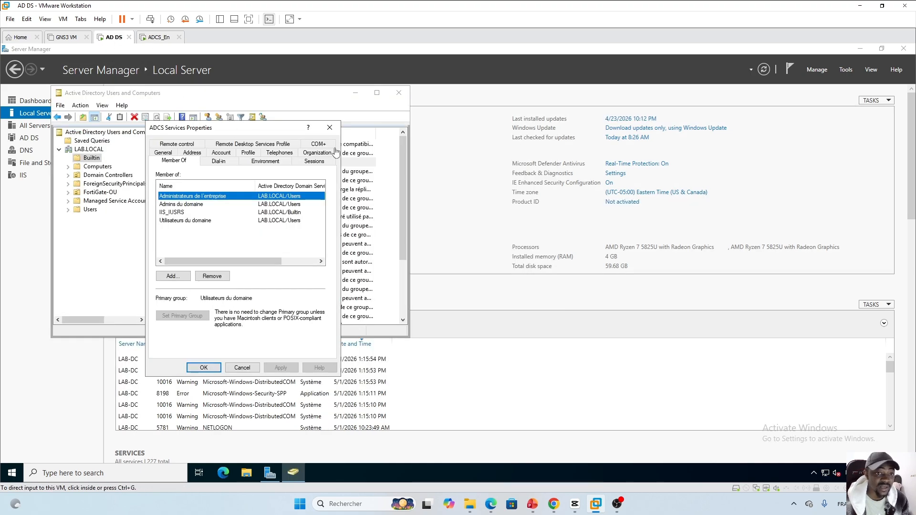
left_click(224, 164)
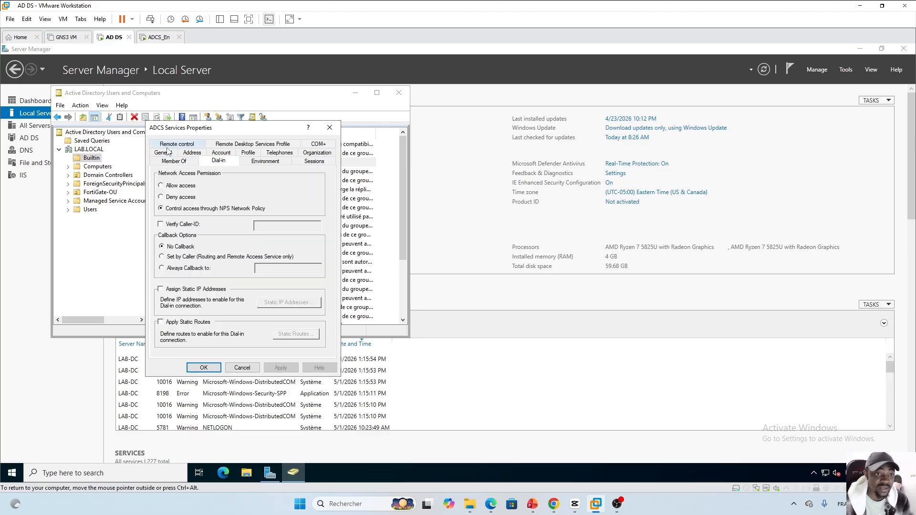
left_click(163, 154)
left_click(221, 161)
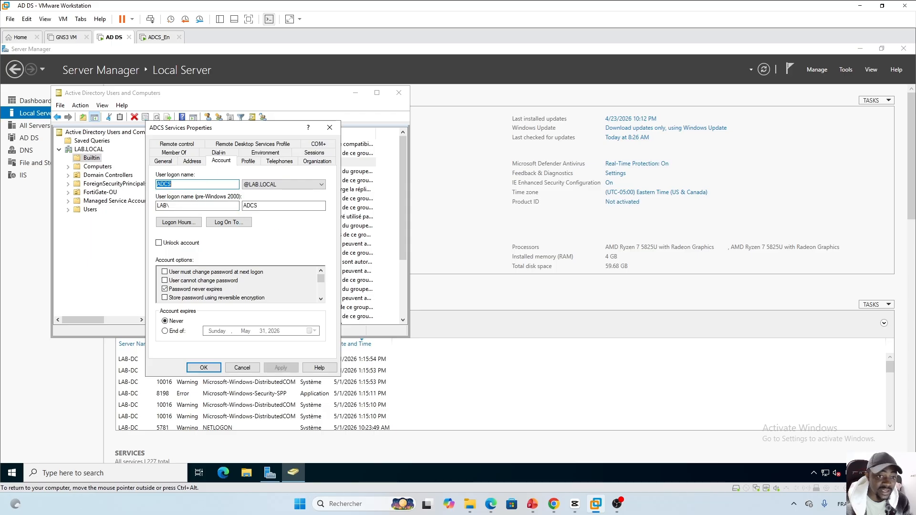
left_click(182, 184)
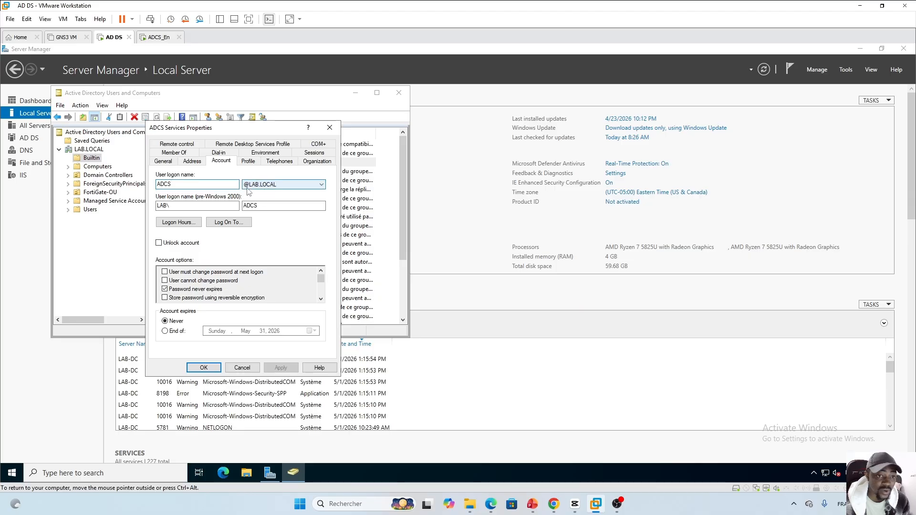
Enter the ADCS account's password and confirm LAB\ADCS as the wizard credentials
left_click(153, 39)
key("Tab")
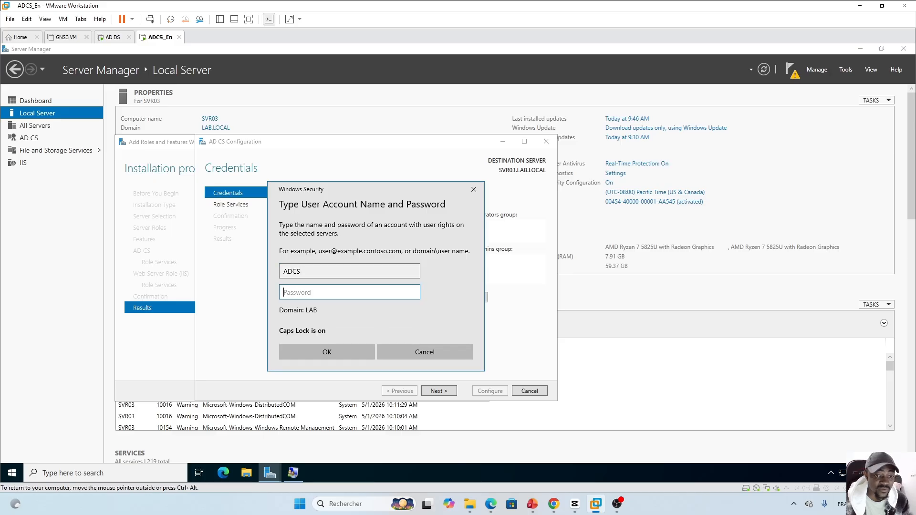
key("Caps_Lock")
type("•••••")
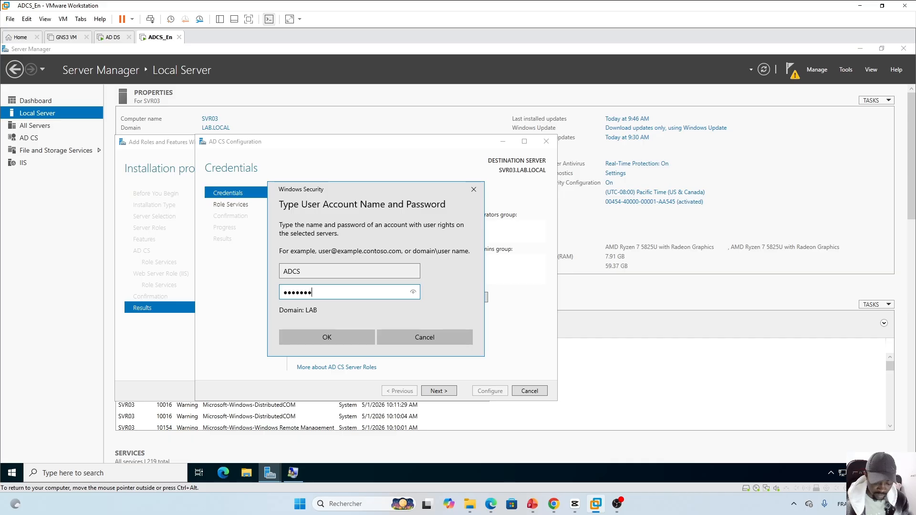
type("••••")
key("Return")
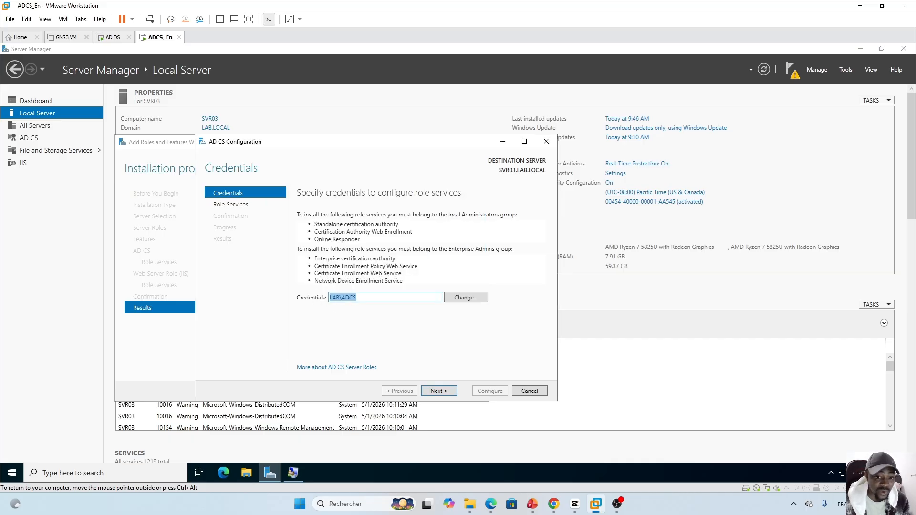
Advance to Role Services and tick Certification Authority
left_click(363, 312)
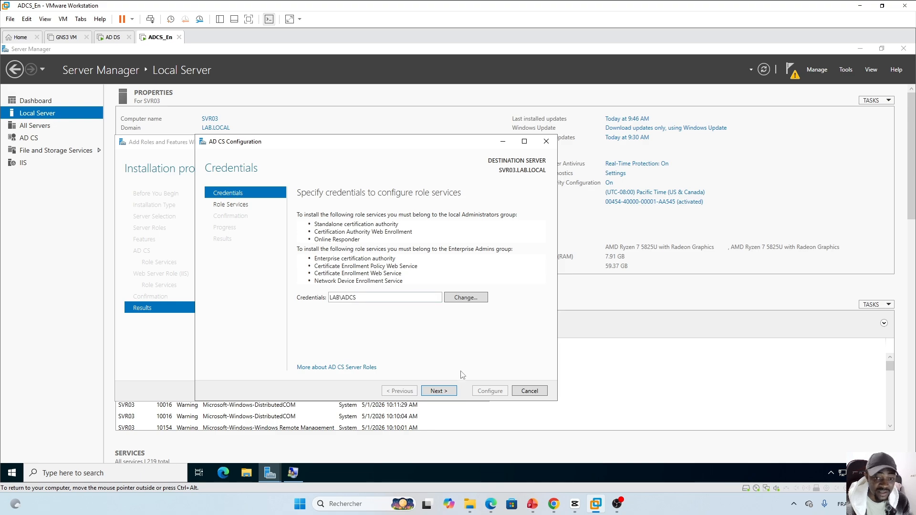
left_click(442, 392)
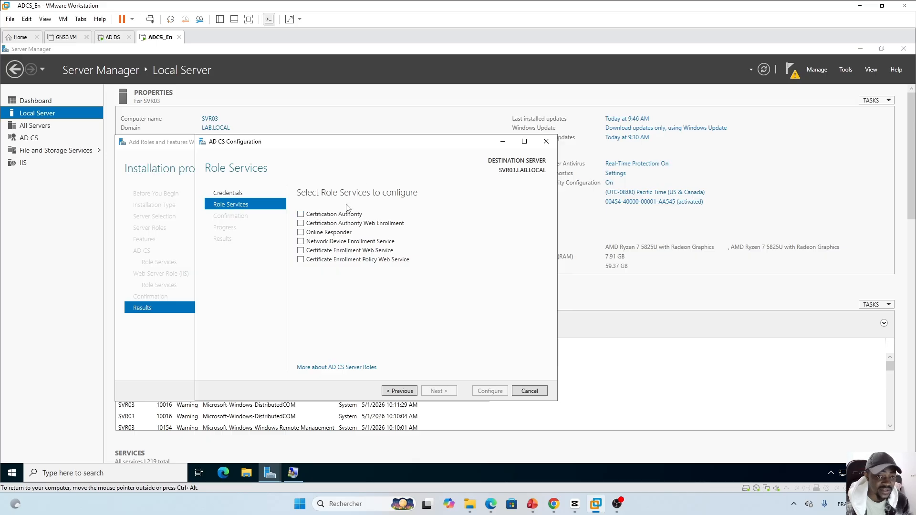
left_click(301, 214)
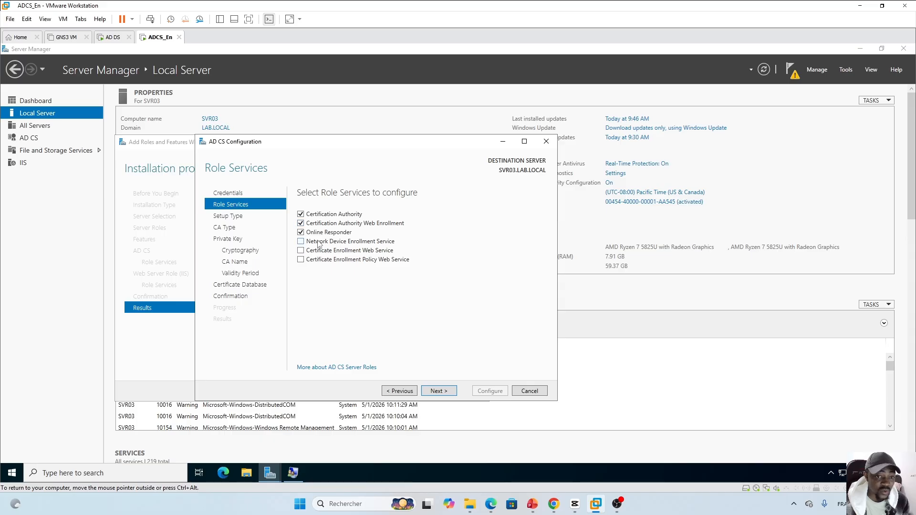
Attempt to add Network Device Enrollment Service and Certificate Enrollment Web Service, dismissing both errors
left_click(319, 244)
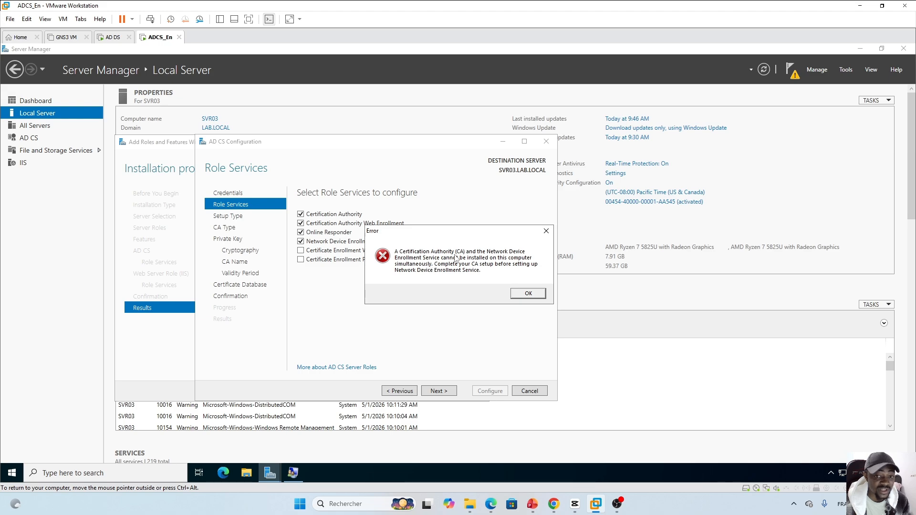
left_click(528, 293)
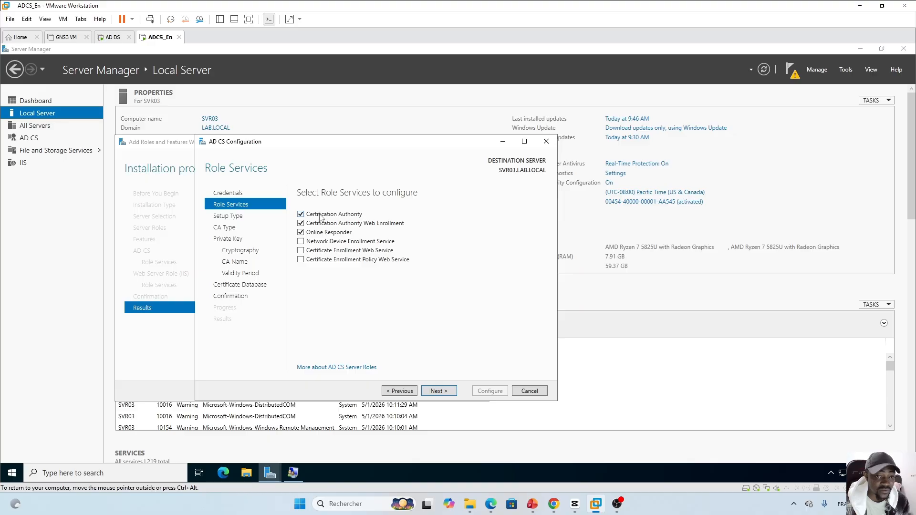
left_click(318, 253)
left_click(522, 288)
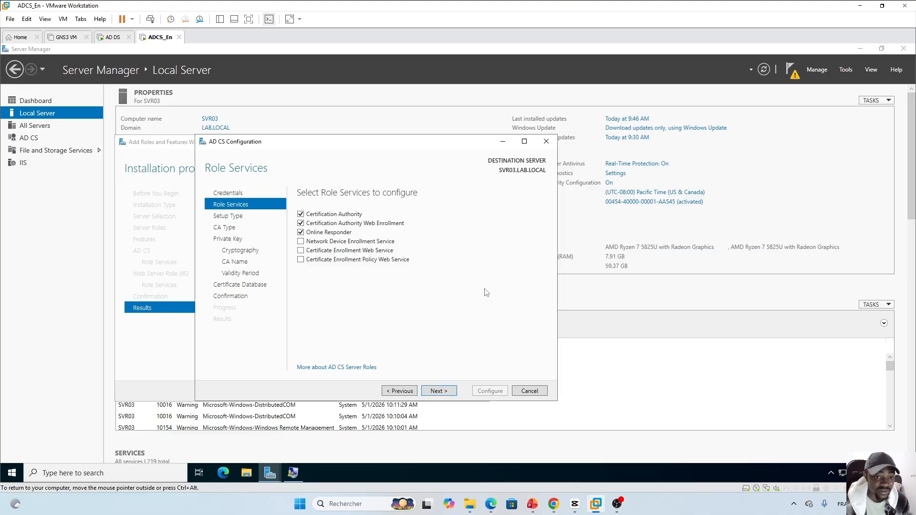
Add Certificate Enrollment Policy Web Service, advance to the Setup Type step, and bring up the PowerPoint deck
left_click(325, 261)
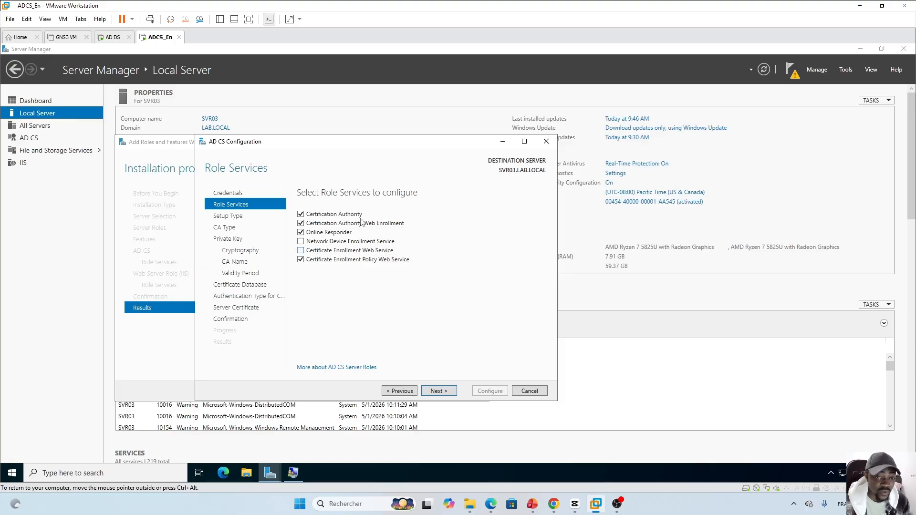
left_click(439, 391)
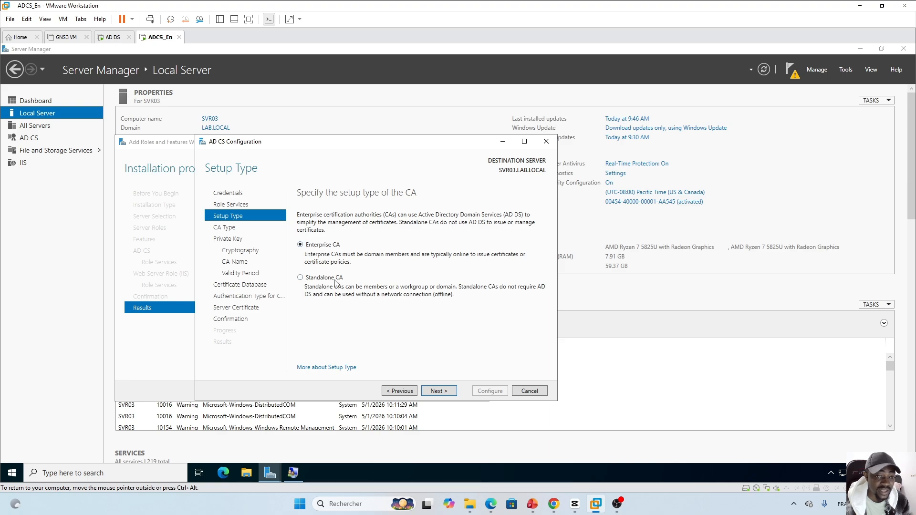
left_click(532, 504)
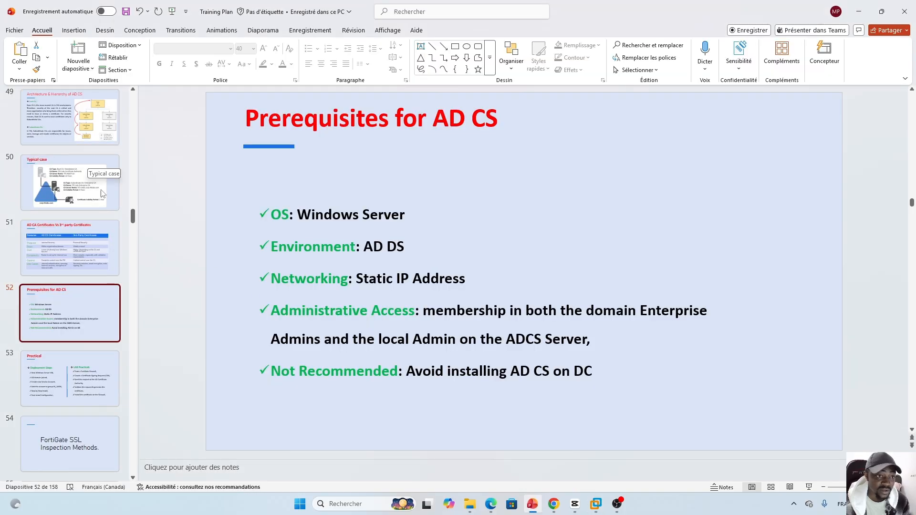
Show the Deployment Modes for AD CS slide, then return to the VMware wizard
scroll(71, 200, "up", 3)
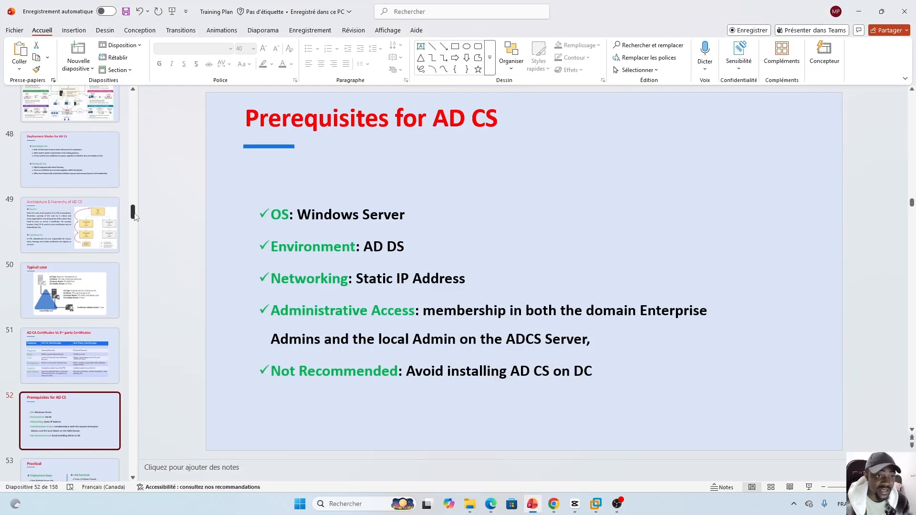
left_click(68, 175)
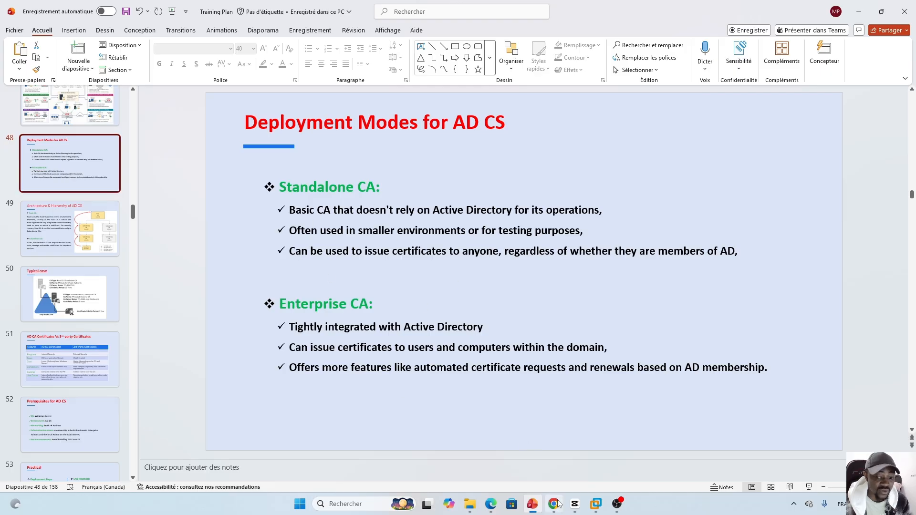
left_click(596, 503)
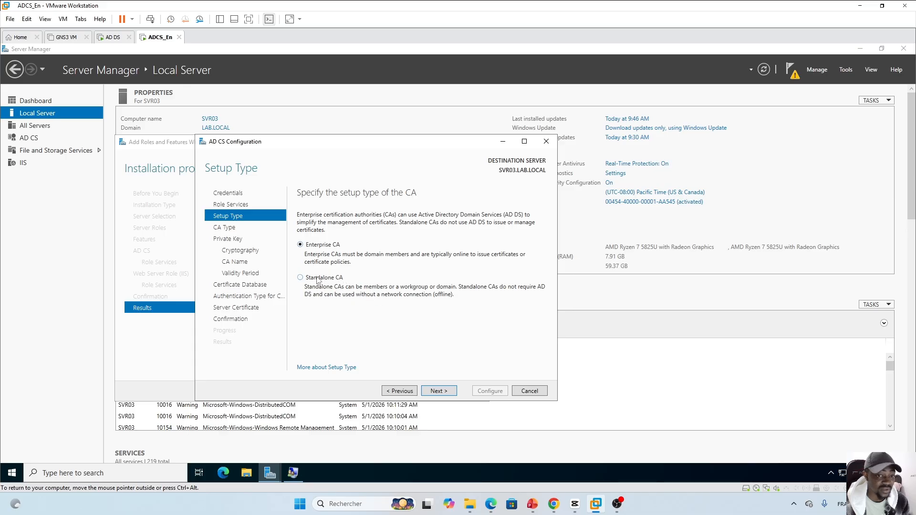
Choose Enterprise CA with Root CA, advance to Private Key, and show the Typical case slide
left_click(313, 245)
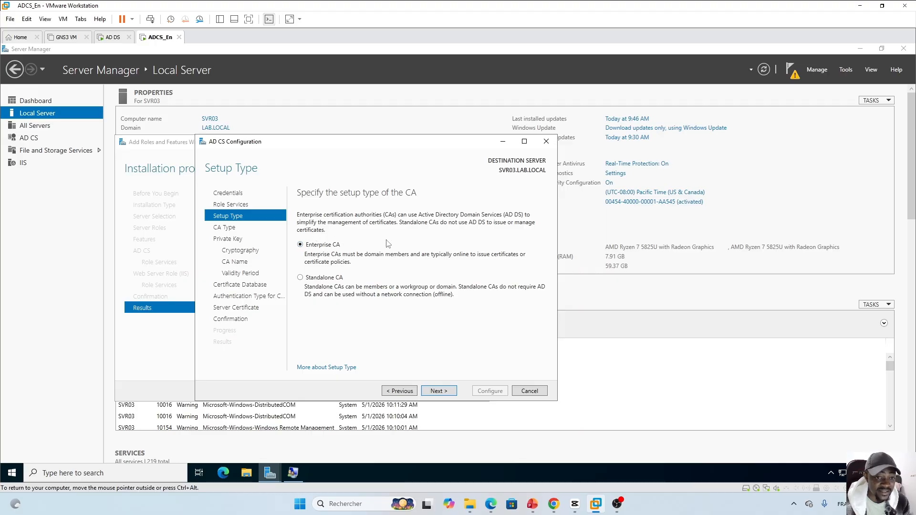
left_click(438, 392)
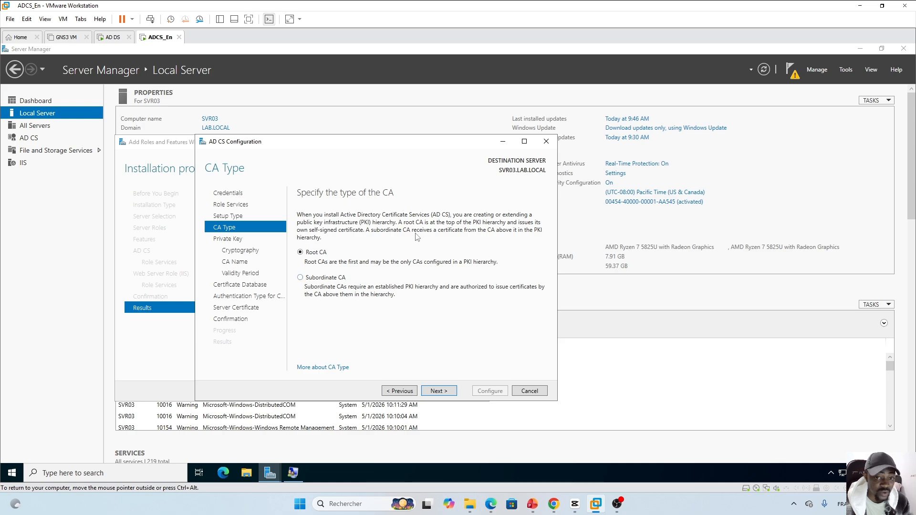
left_click(438, 391)
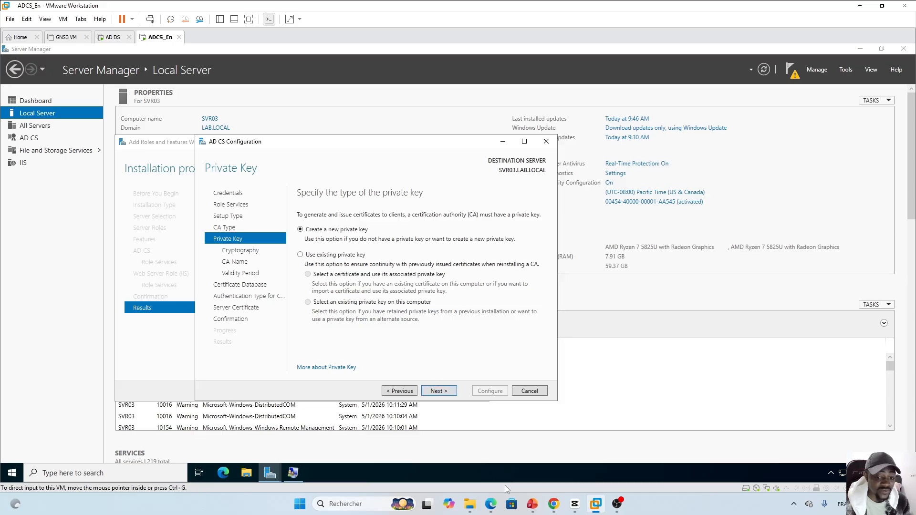
left_click(533, 504)
left_click(69, 293)
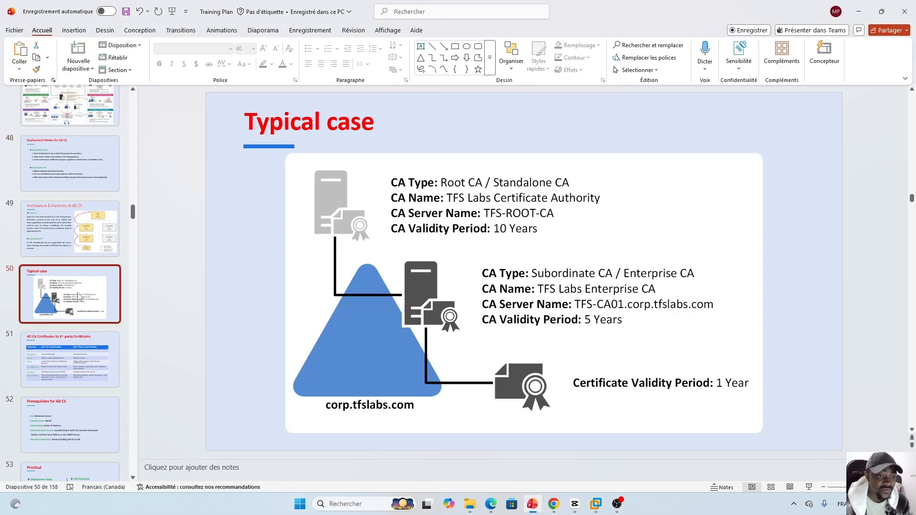
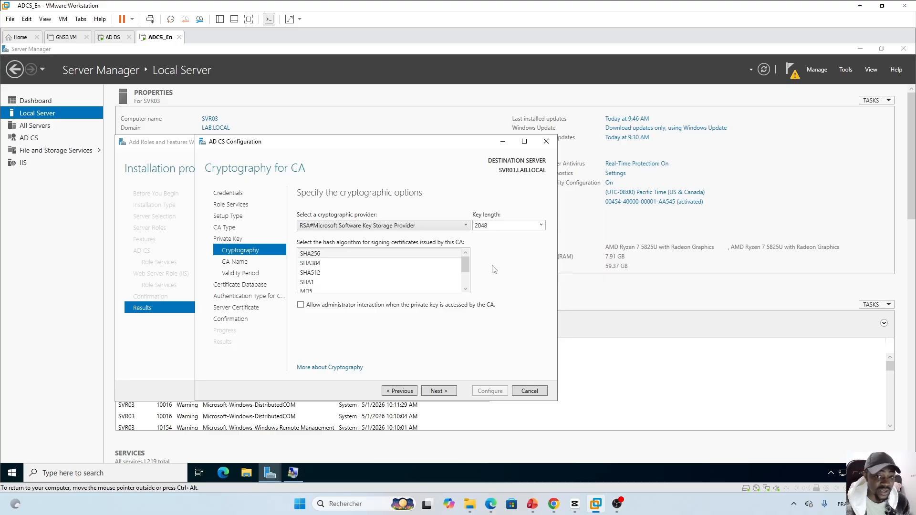
Keep the RSA Microsoft Software Key Storage Provider and list the key lengths, with 2048 selected
left_click(465, 226)
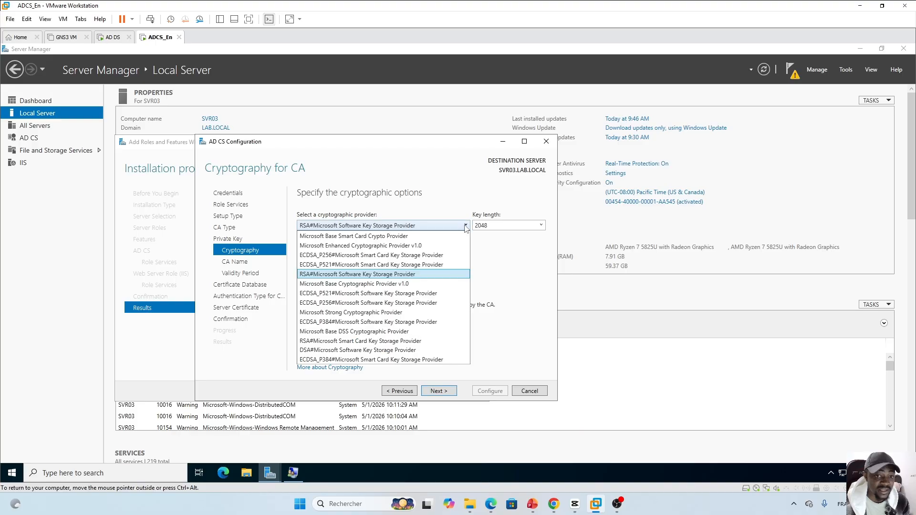
left_click(435, 199)
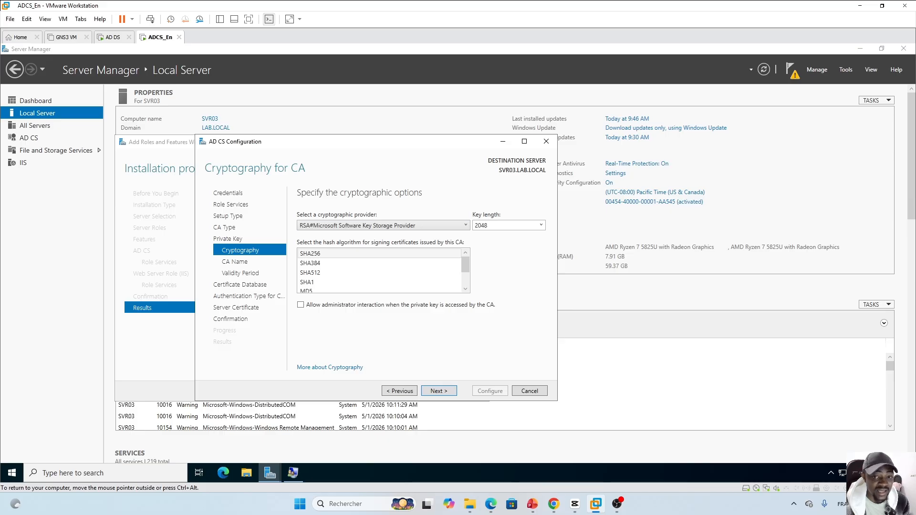
left_click(540, 225)
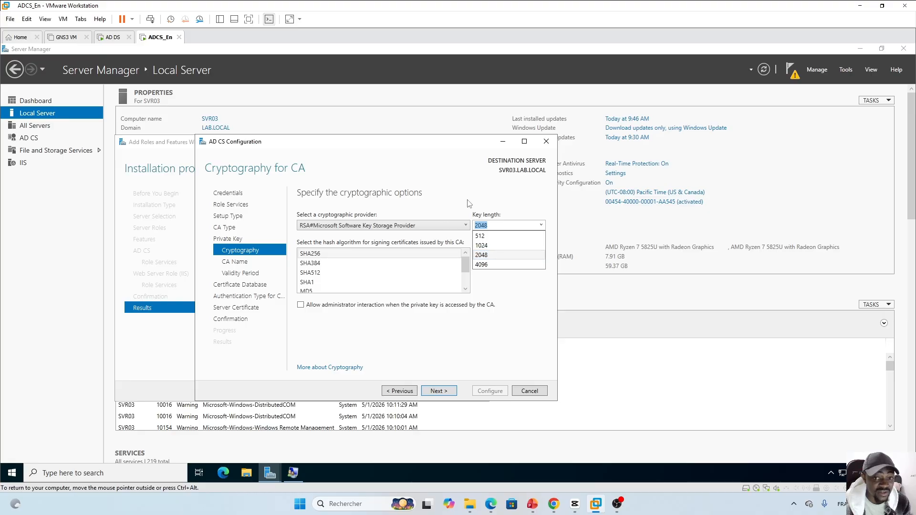
Keep the 2048-bit key, choose SHA256 as the hash, and allow administrator interaction on private key access
left_click(487, 257)
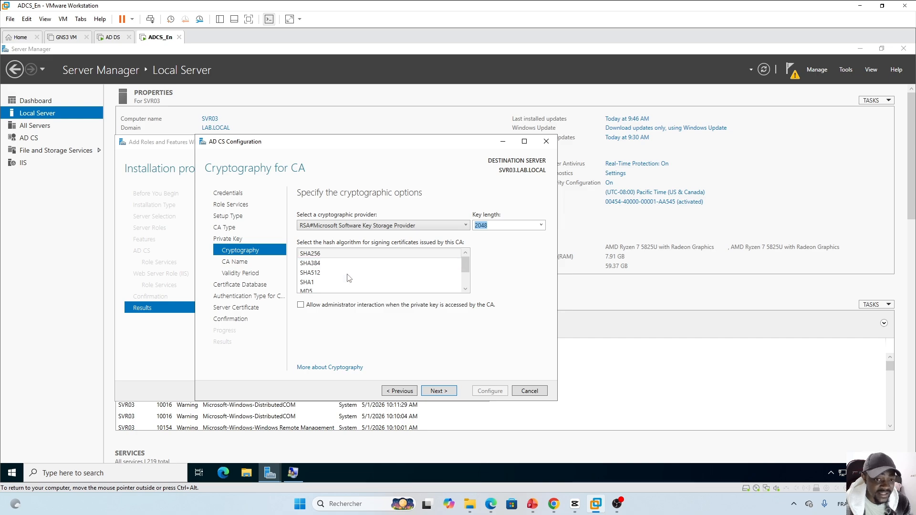
mouse_move(466, 273)
left_mouse_down()
mouse_move(466, 288)
mouse_move(466, 262)
left_mouse_up()
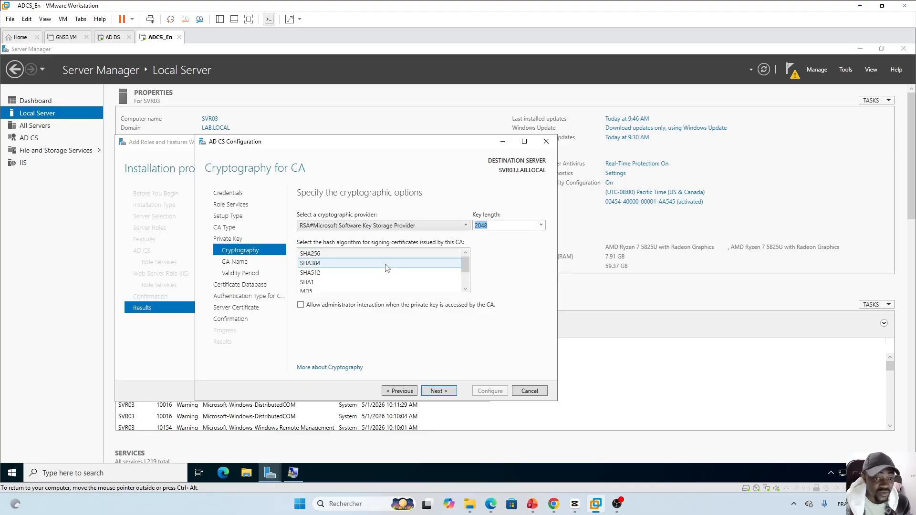
left_click_drag(465, 267, 467, 284)
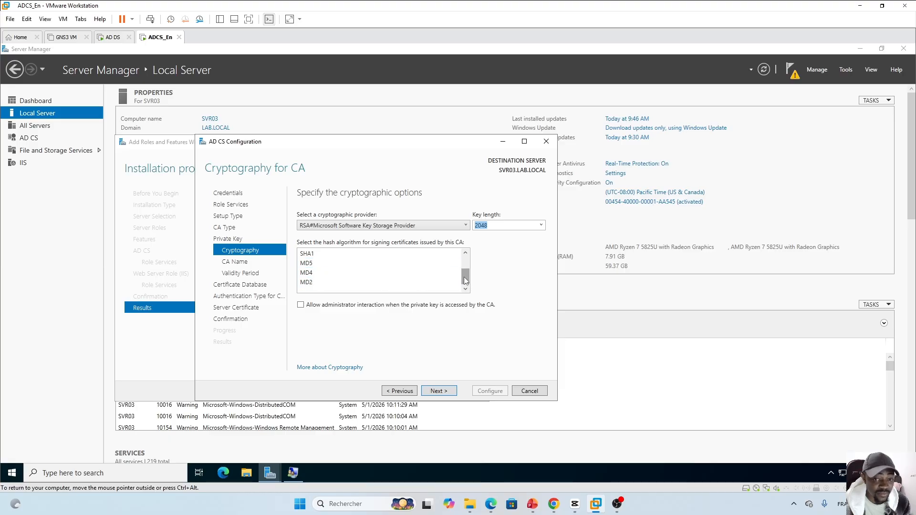
left_click_drag(465, 281, 465, 266)
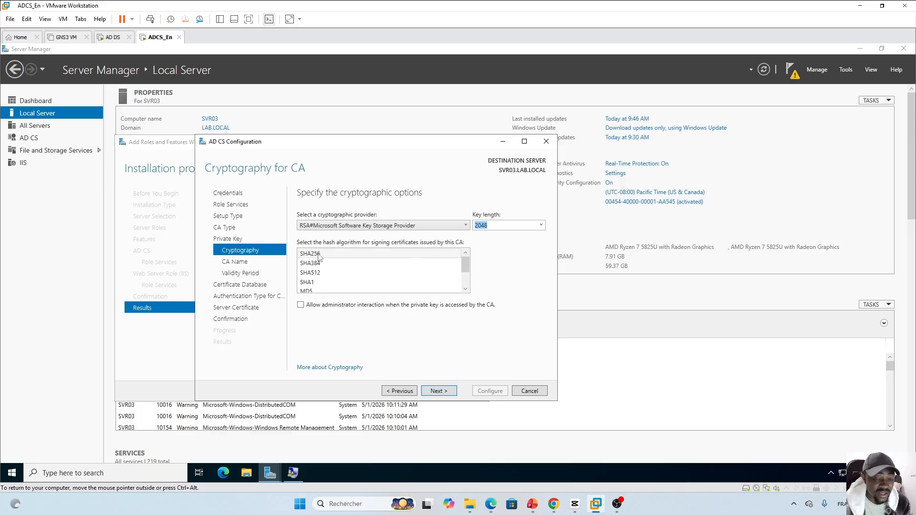
left_click(334, 263)
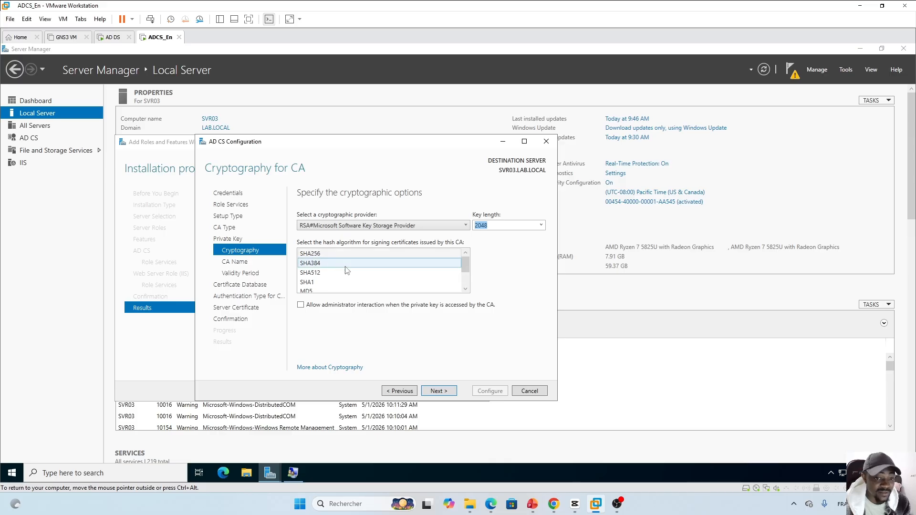
left_click(318, 256)
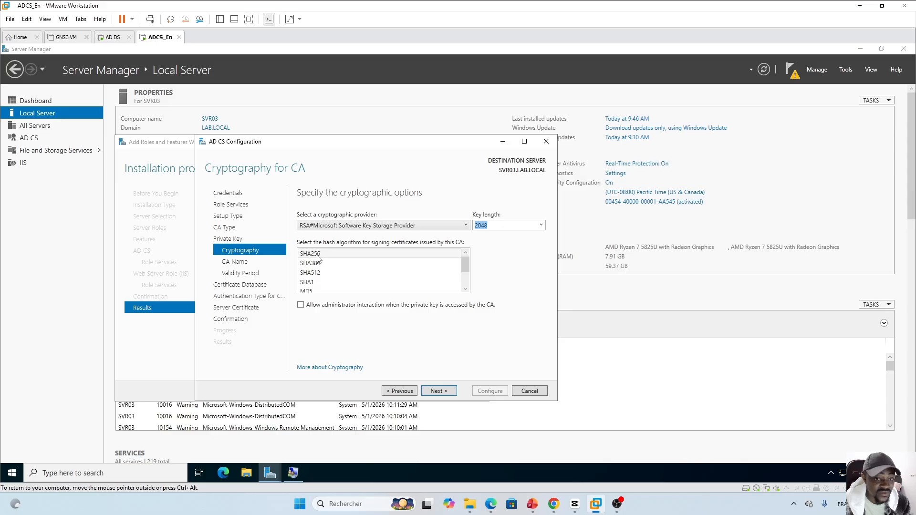
left_click(321, 264)
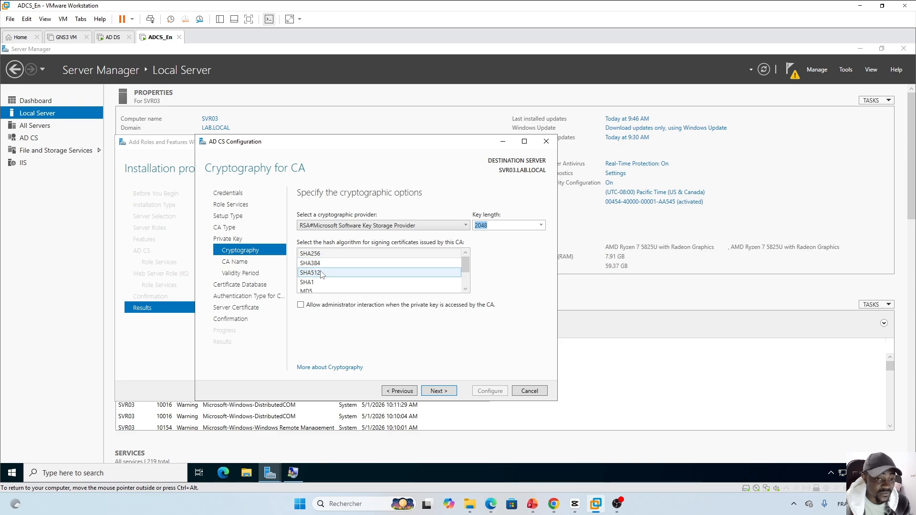
left_click(324, 272)
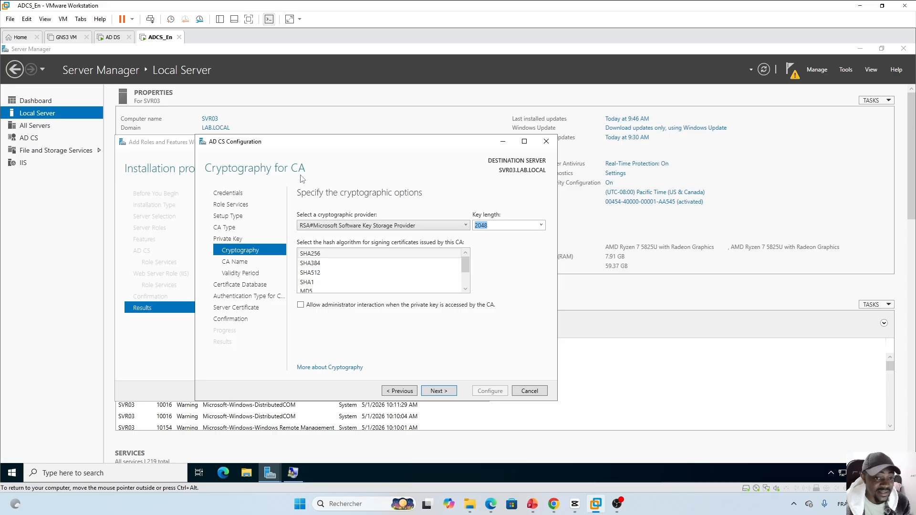
left_click(326, 255)
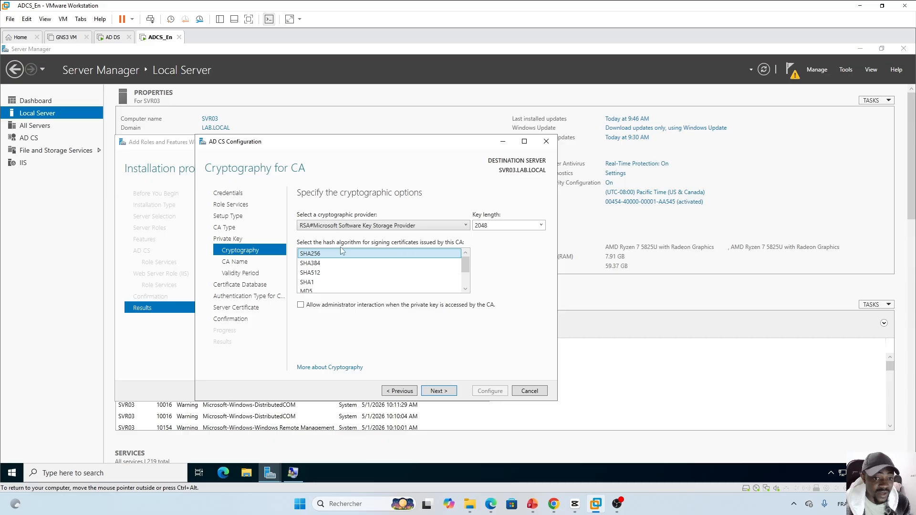
left_click(302, 306)
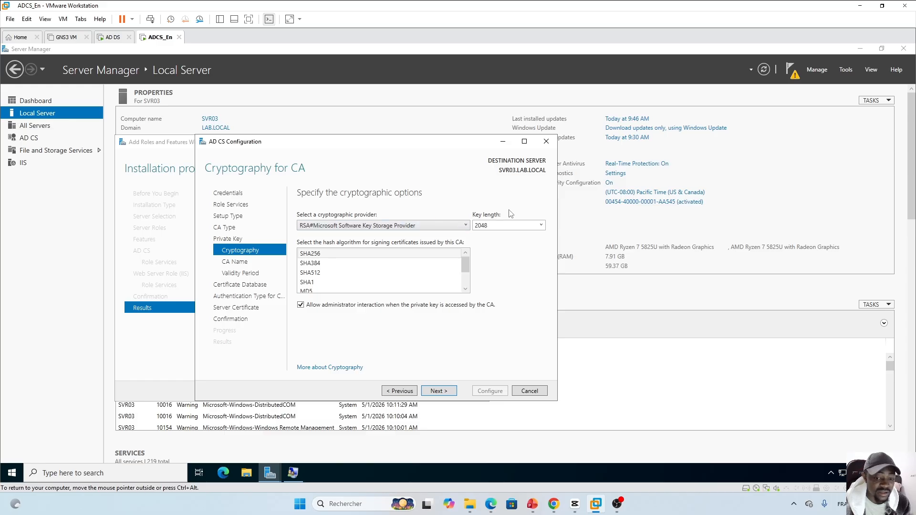
Show PowerPoint slide 53, 'Practical', then return to the VMware server
left_click(532, 503)
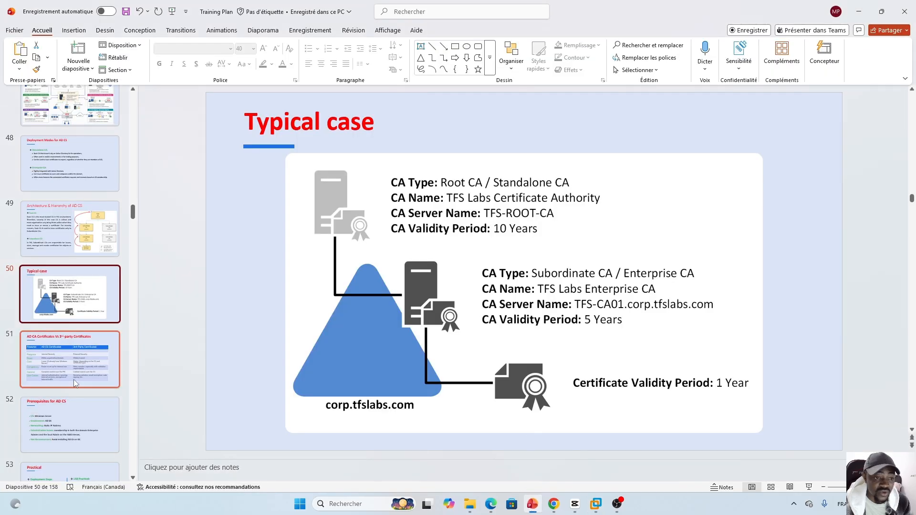
scroll(134, 215, "down", 3)
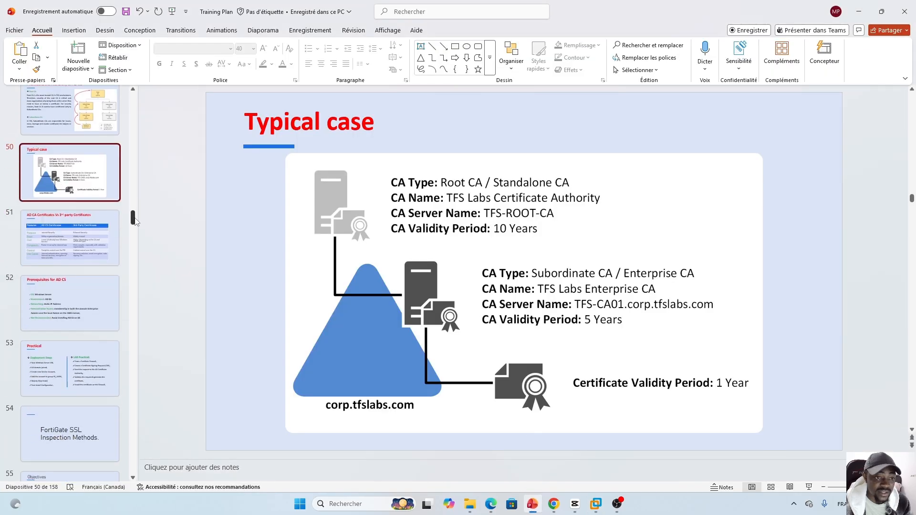
left_click(81, 317)
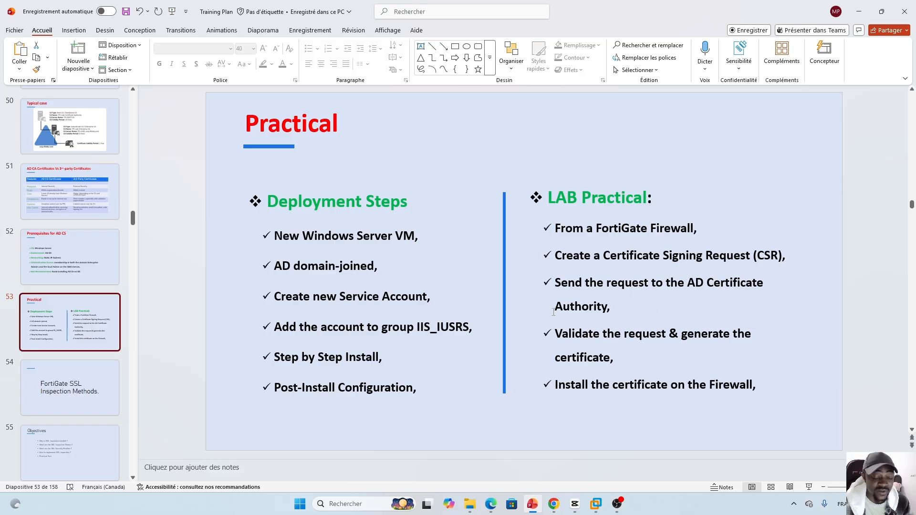
left_click(595, 504)
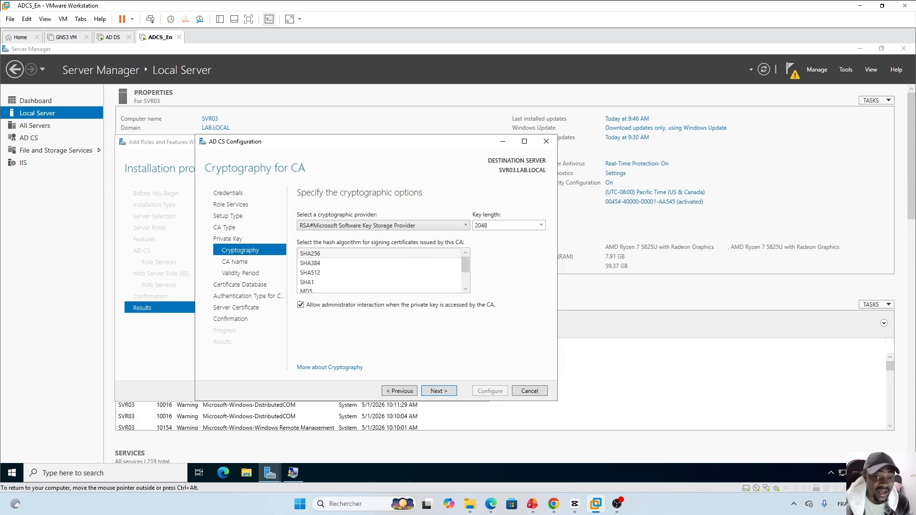
Confirm SHA256, leave the CA common name as LAB-SVR03-CA, and reach the Validity Period page
left_click(434, 255)
left_click(438, 391)
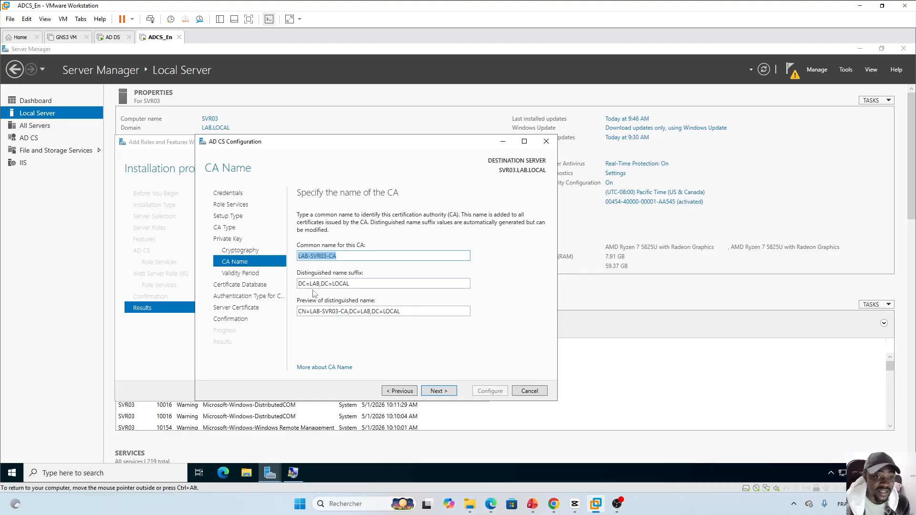
left_click(338, 257)
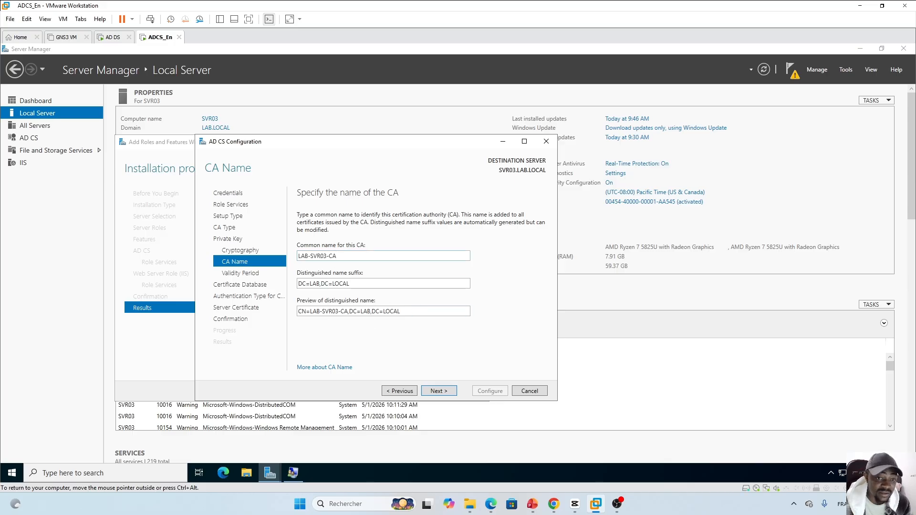
double_click(317, 256)
left_click(387, 254)
left_click(443, 393)
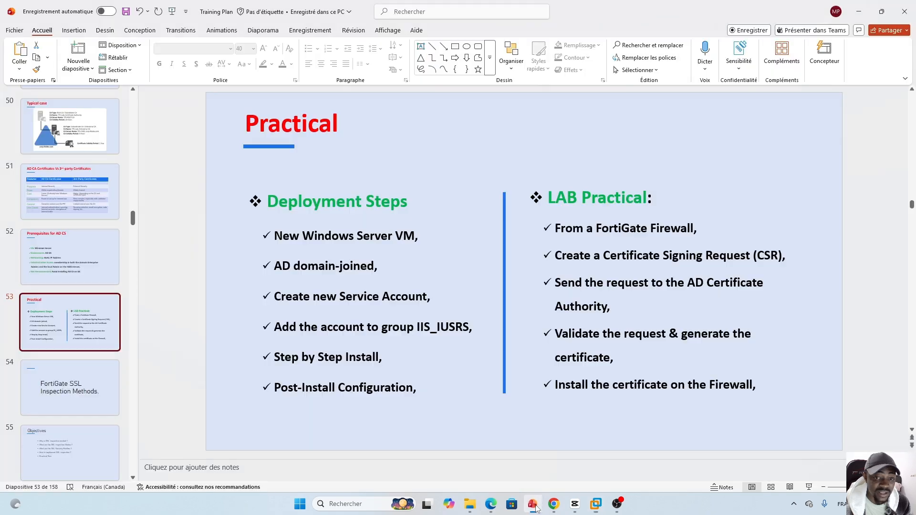
Revisit PowerPoint slide 50, 'Typical case', then return to the wizard's Validity Period page
left_click(533, 504)
left_click(84, 144)
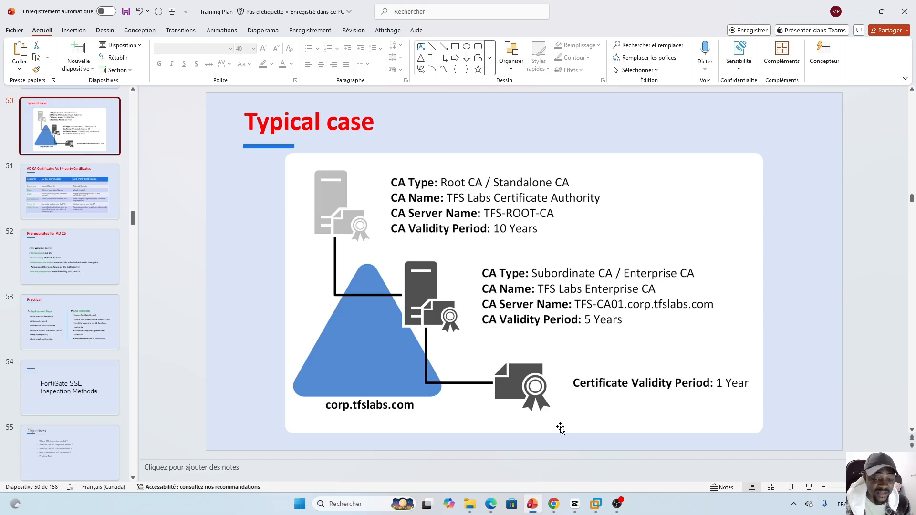
left_click(602, 501)
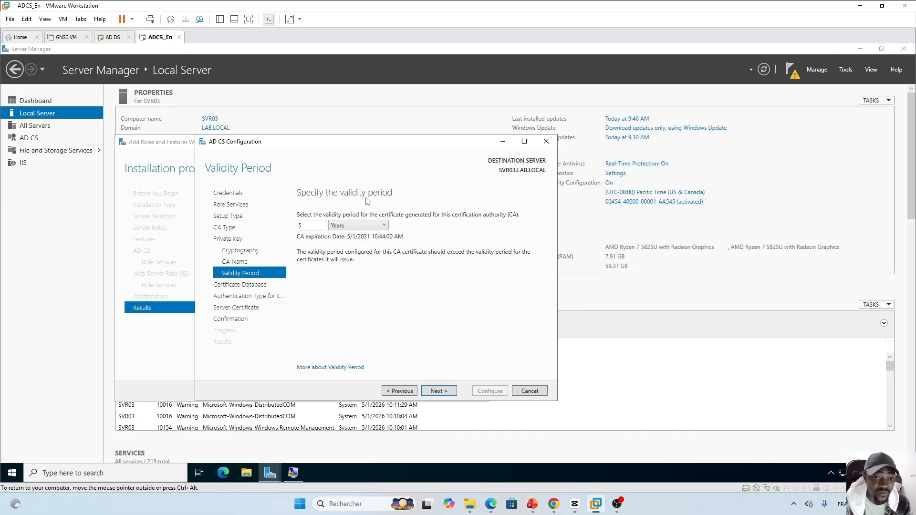
Set the CA validity period to 10 years, then show the Typical case slide in PowerPoint
left_click(385, 227)
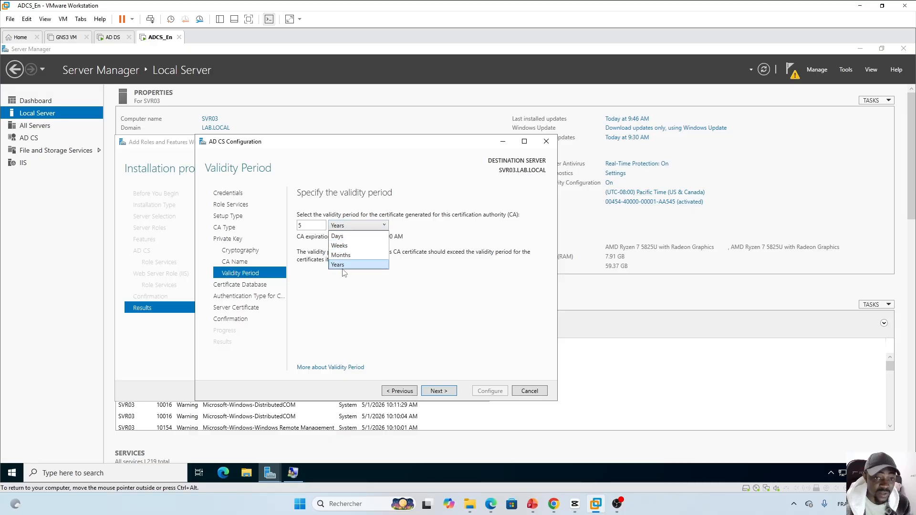
left_click(311, 229)
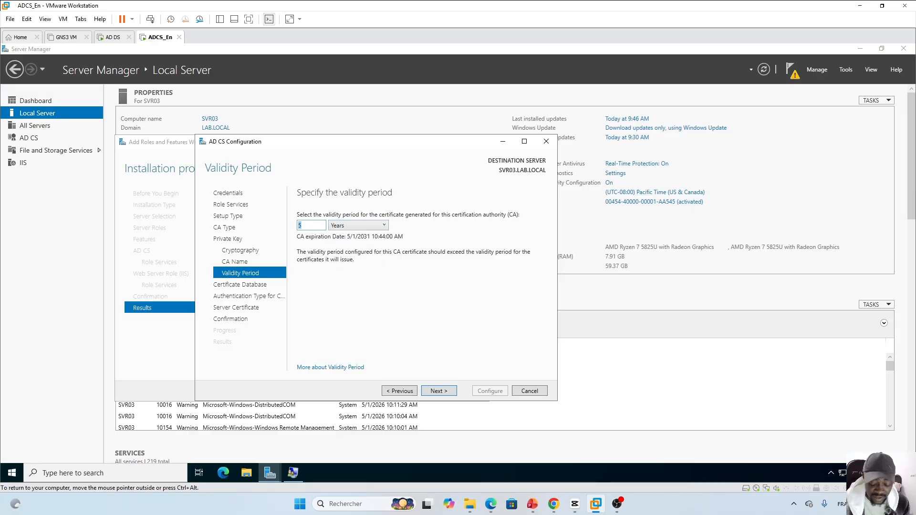
type("10")
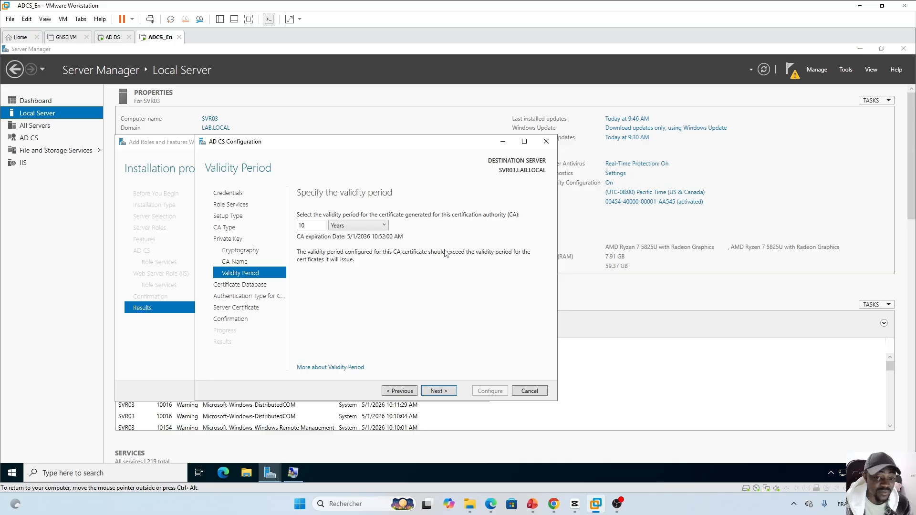
left_click(532, 504)
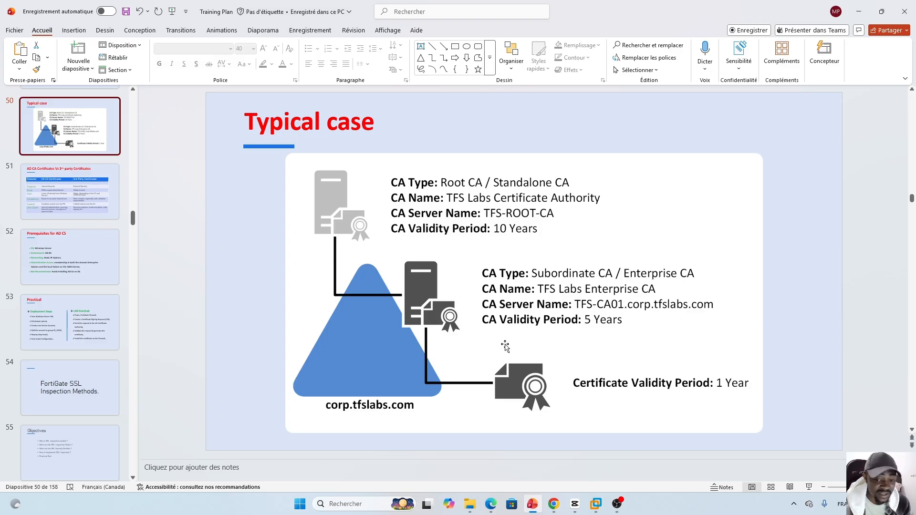
Return to the VM's Validity Period page showing 10 years, expiring 5/1/2036
left_click(597, 506)
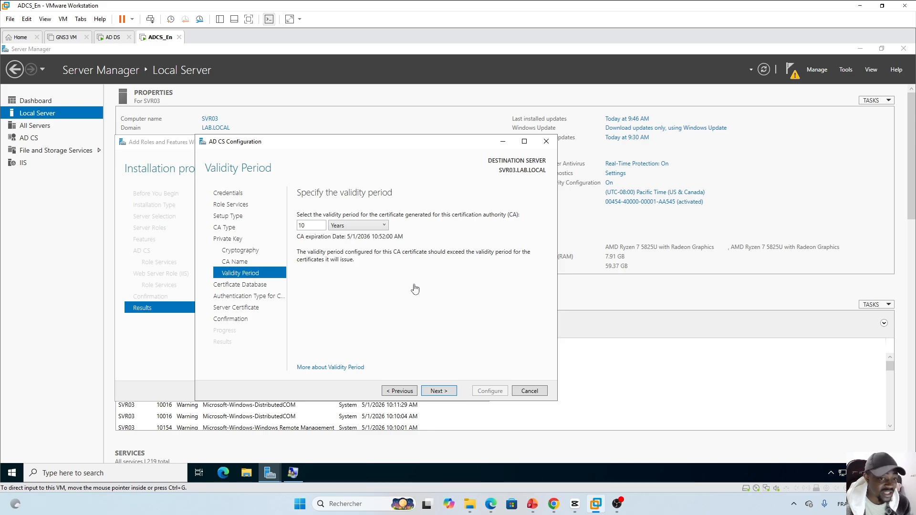
Accept the 10-year validity and default CertLog database paths to reach CEP authentication type
left_click(423, 301)
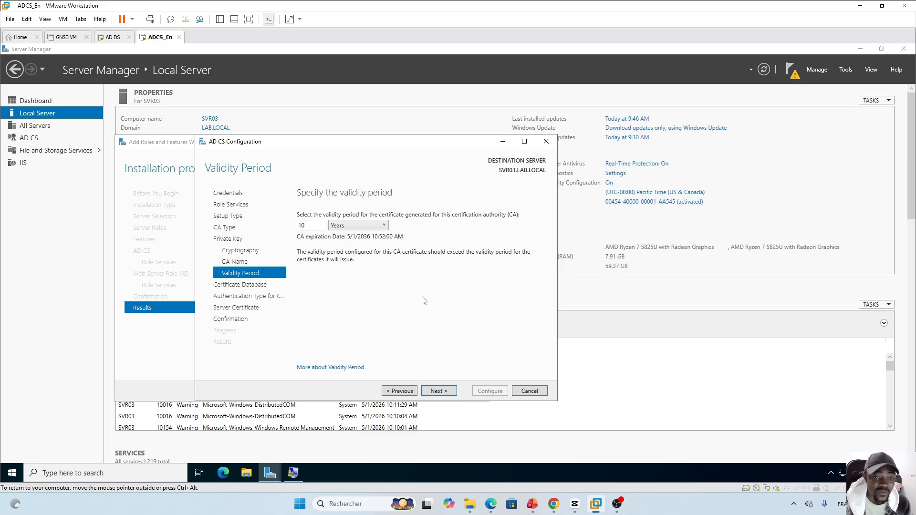
left_click(438, 391)
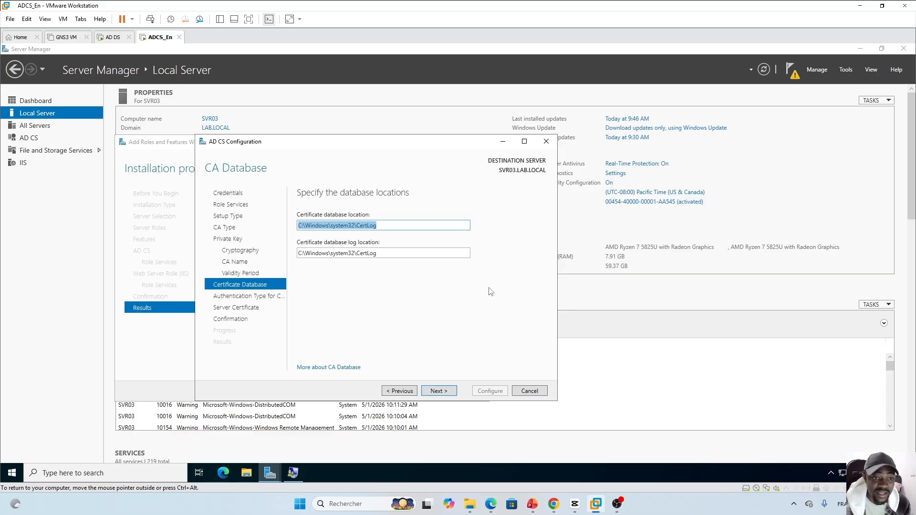
left_click(387, 291)
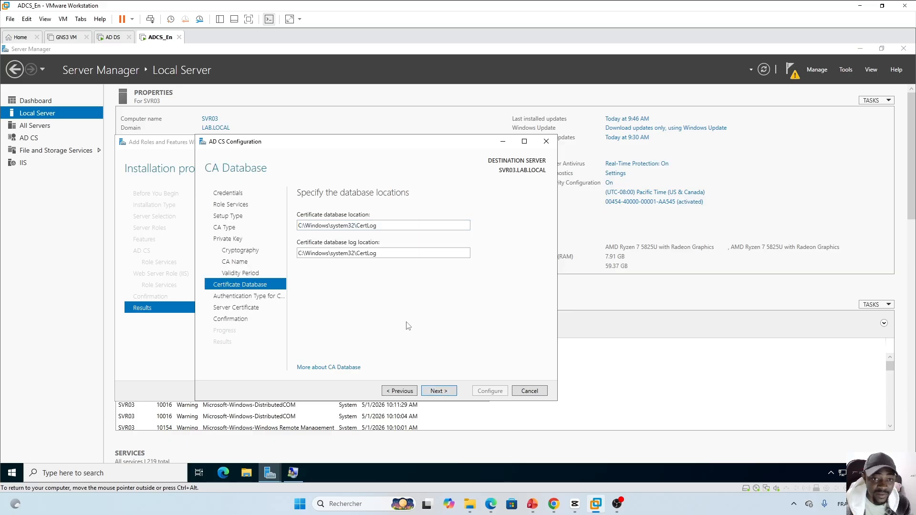
left_click(444, 392)
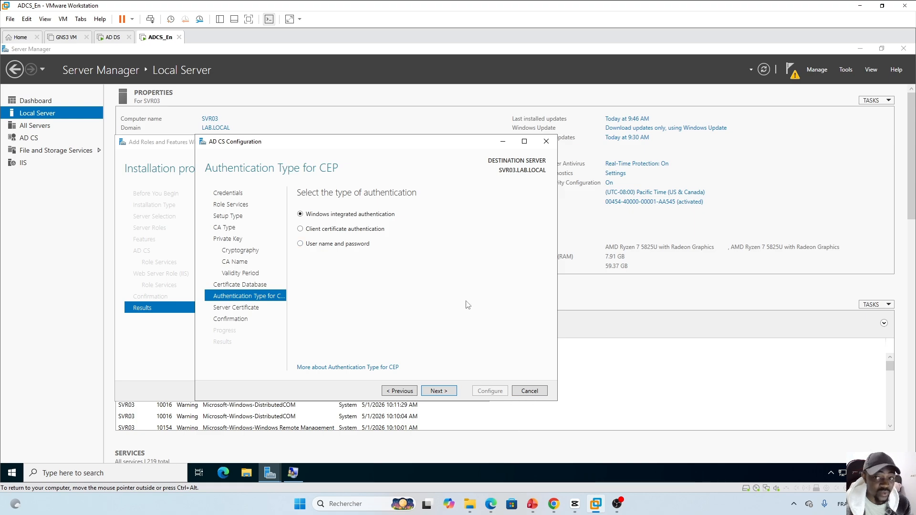
Show PowerPoint slide 46, 'What is AD CS ?', with its five-step how-it-works cycle
left_click(532, 504)
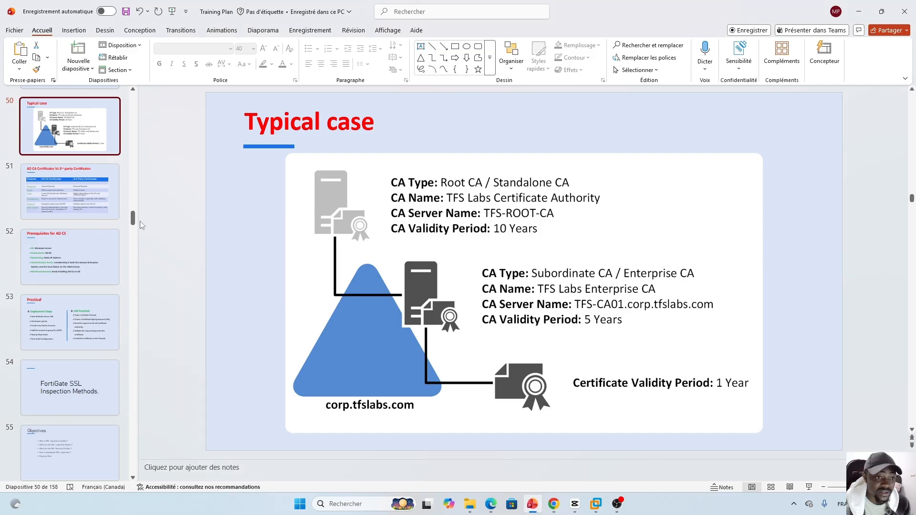
left_click_drag(131, 216, 134, 207)
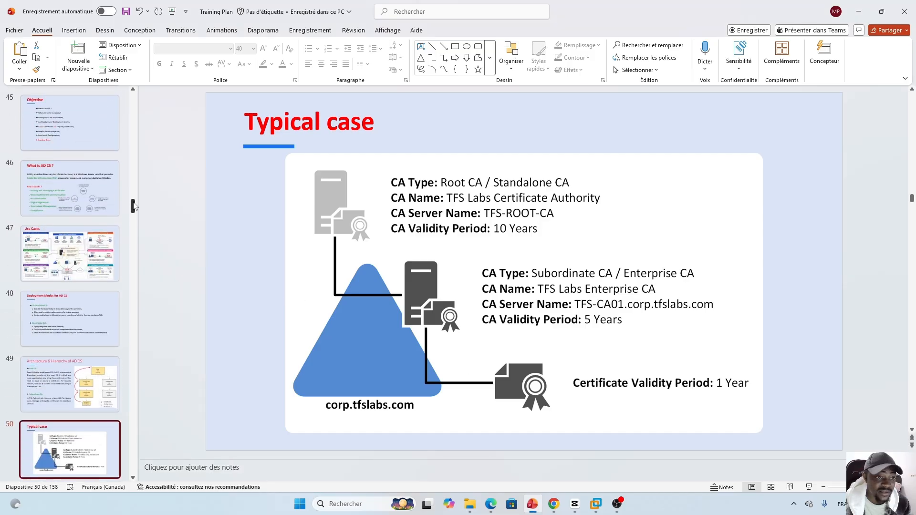
left_click(80, 197)
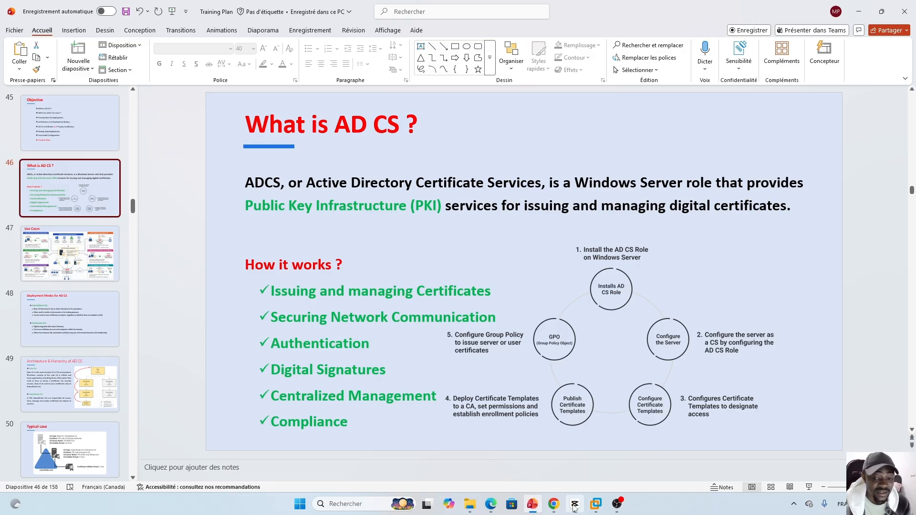
Return to the VMware AD CS wizard at the CEP Authentication Type step
left_click(599, 510)
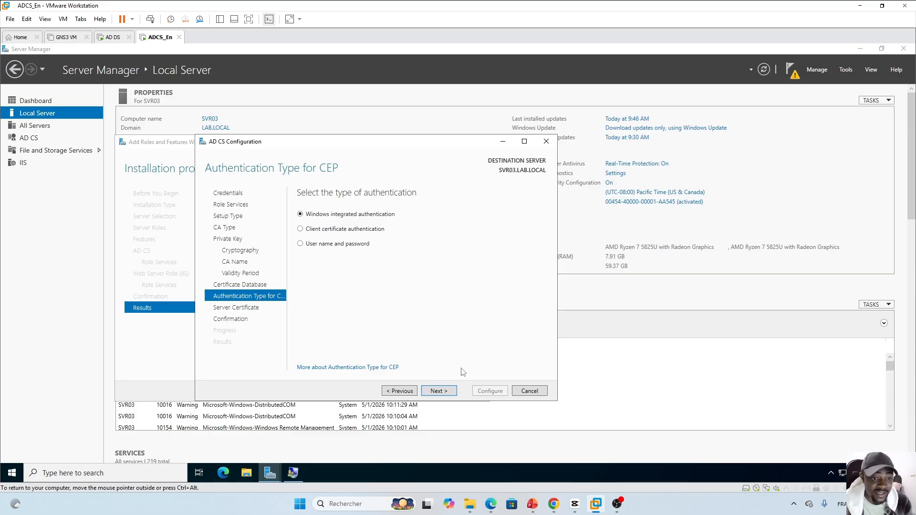
Accept Windows integrated authentication for CEP and defer the SSL certificate assignment until later
left_click(448, 391)
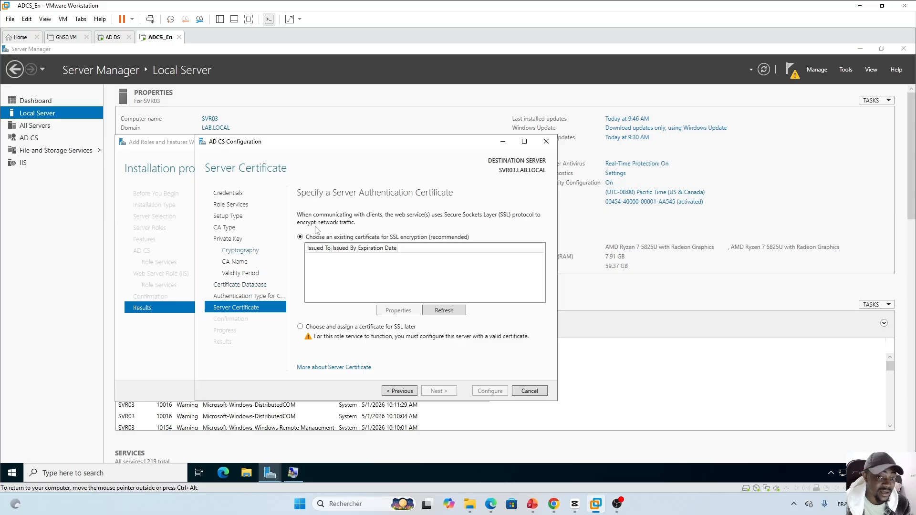
left_click(300, 327)
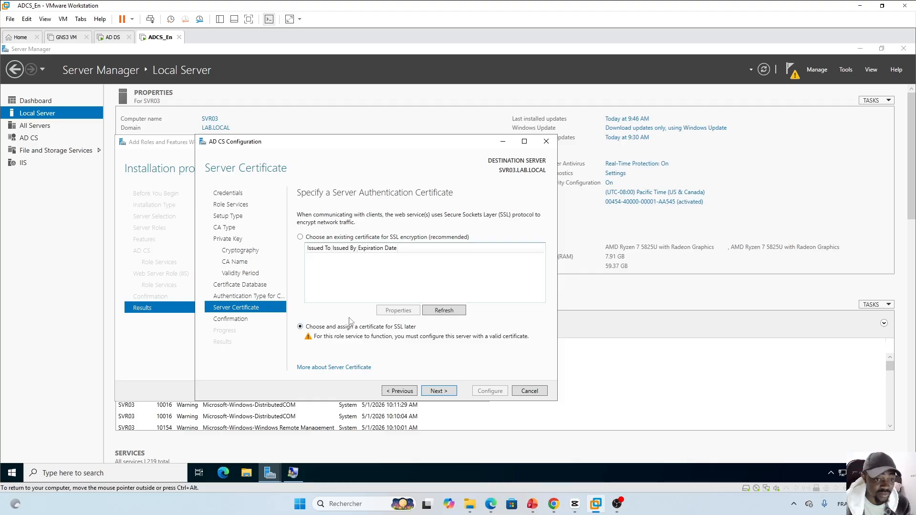
Review the Confirmation summary and configure the CA, Web Enrollment, Online Responder and Enrollment Policy Web Service
left_click(438, 391)
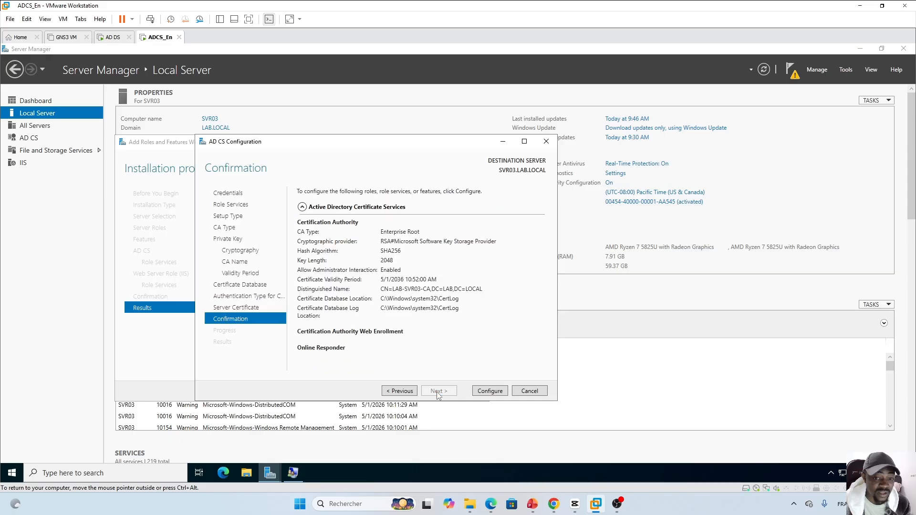
left_click_drag(542, 234, 544, 311)
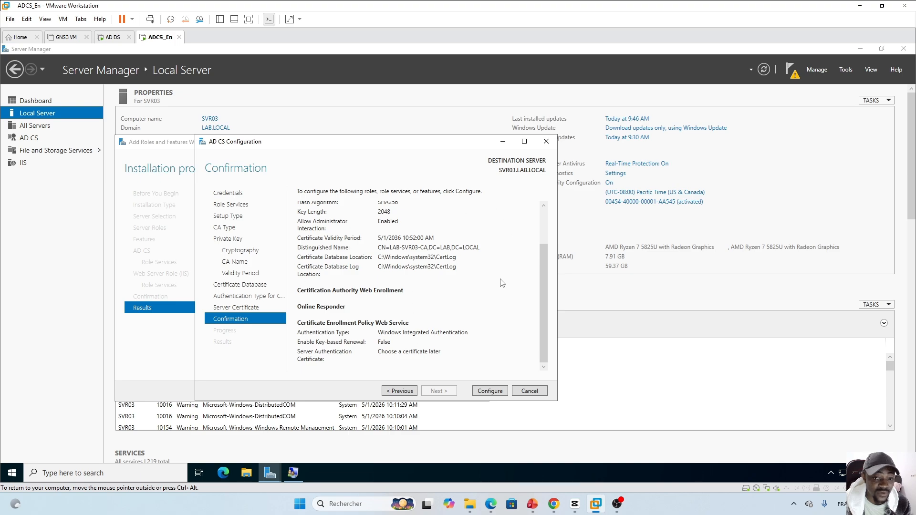
left_click(488, 392)
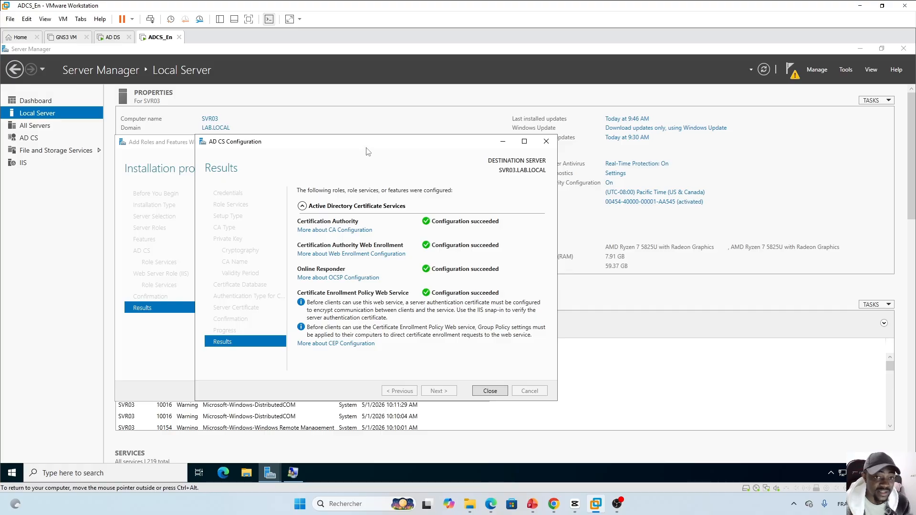
Close the AD CS configuration results and answer Yes to configuring additional role services
left_click_drag(354, 141, 342, 139)
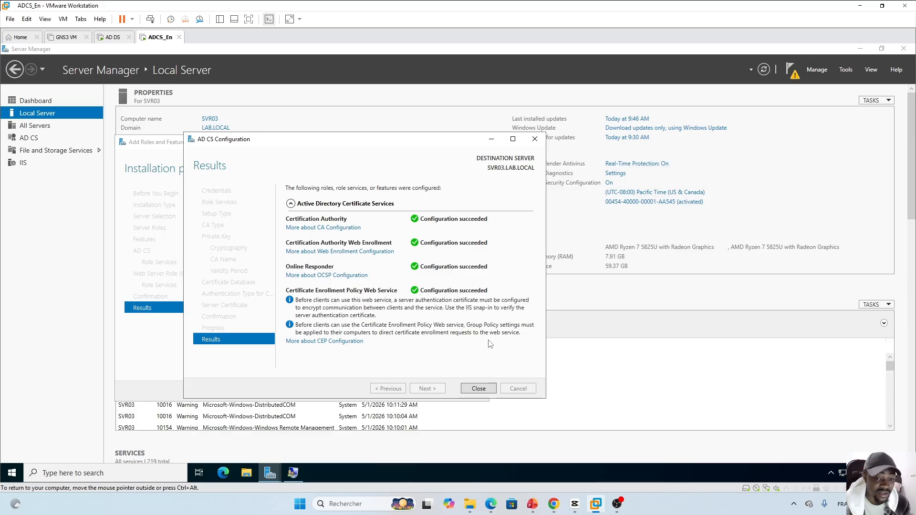
left_click(478, 388)
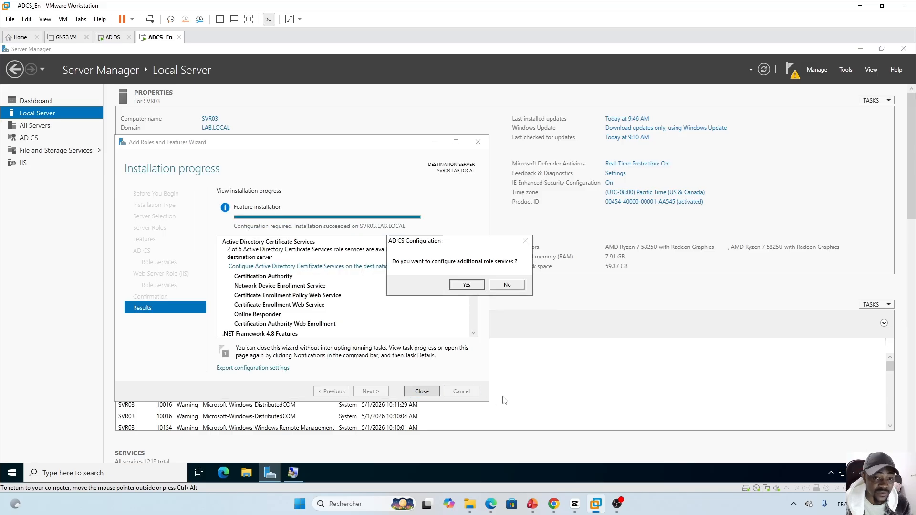
left_click_drag(459, 243, 507, 283)
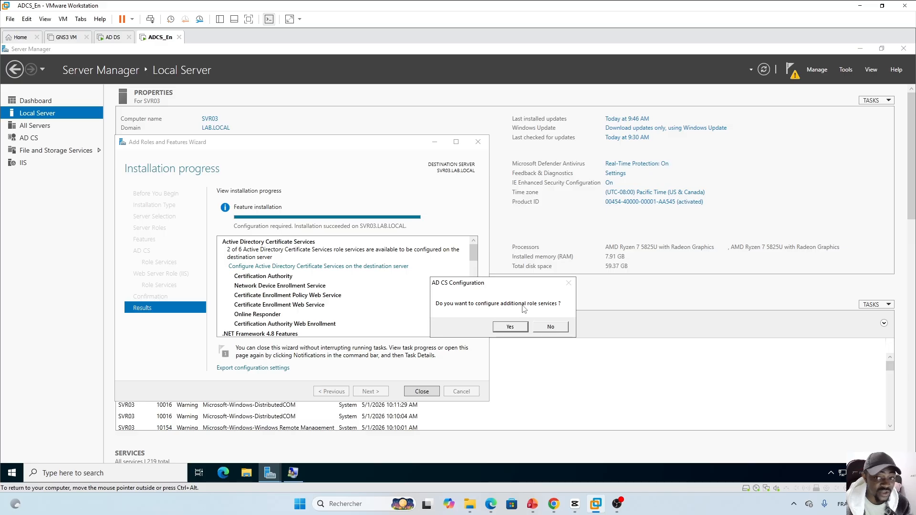
left_click(510, 328)
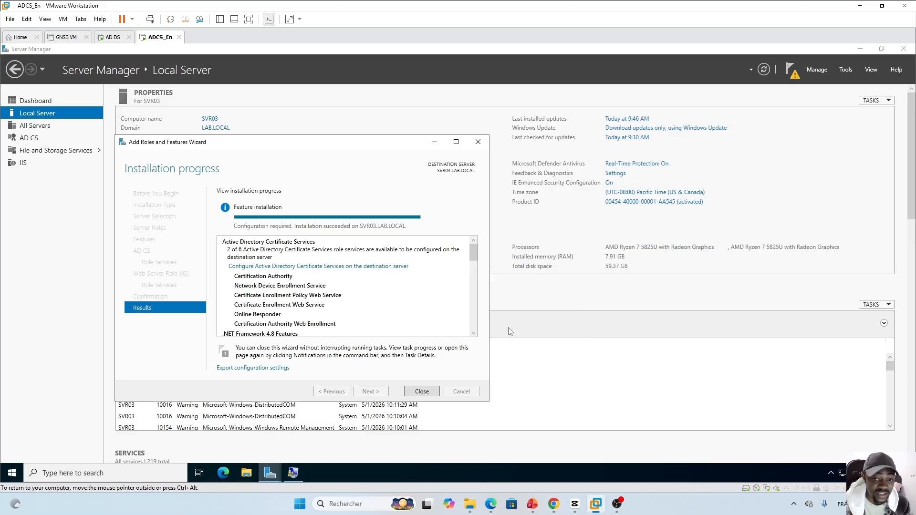
Change the configuration credentials from local Administrator to the LAB\ADCS account and its password
left_click_drag(254, 132, 333, 135)
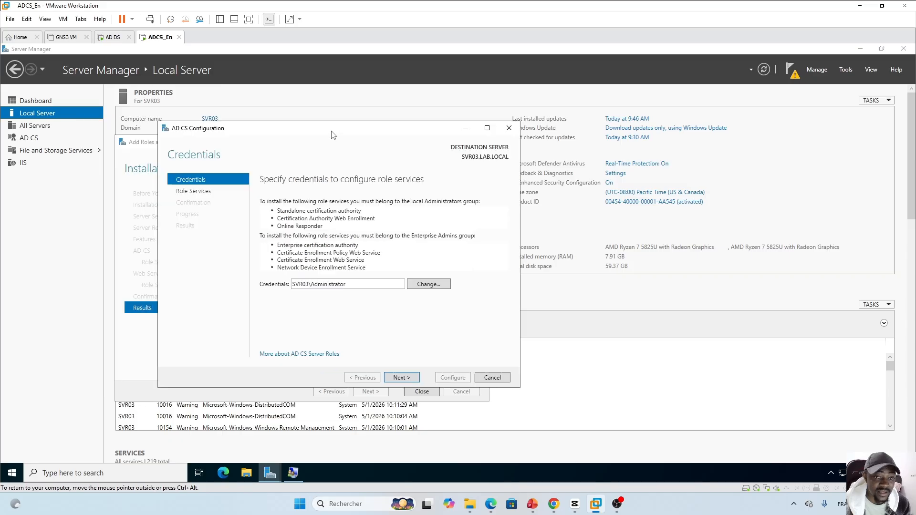
left_click(428, 285)
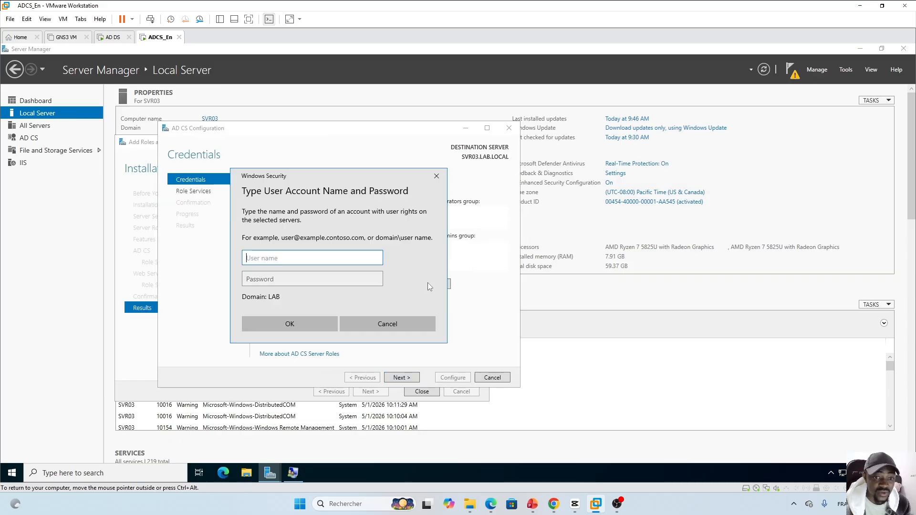
type("ADCS")
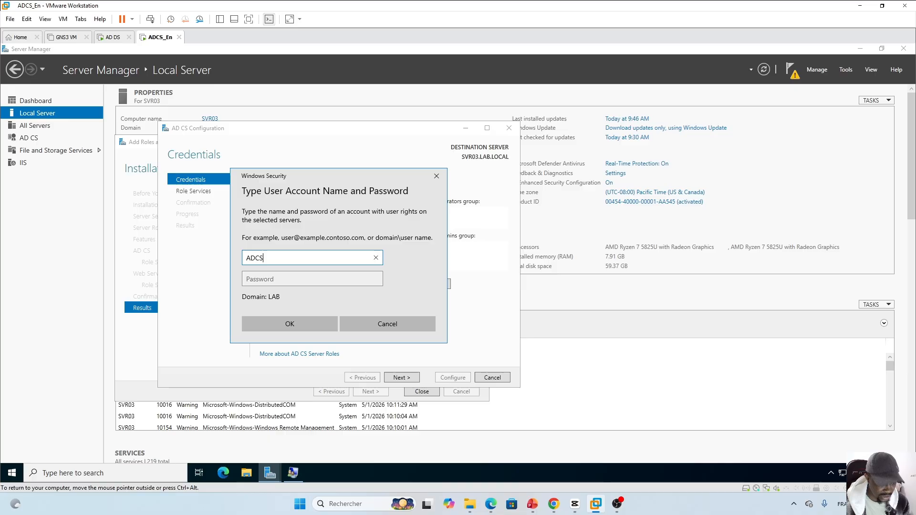
key("Tab")
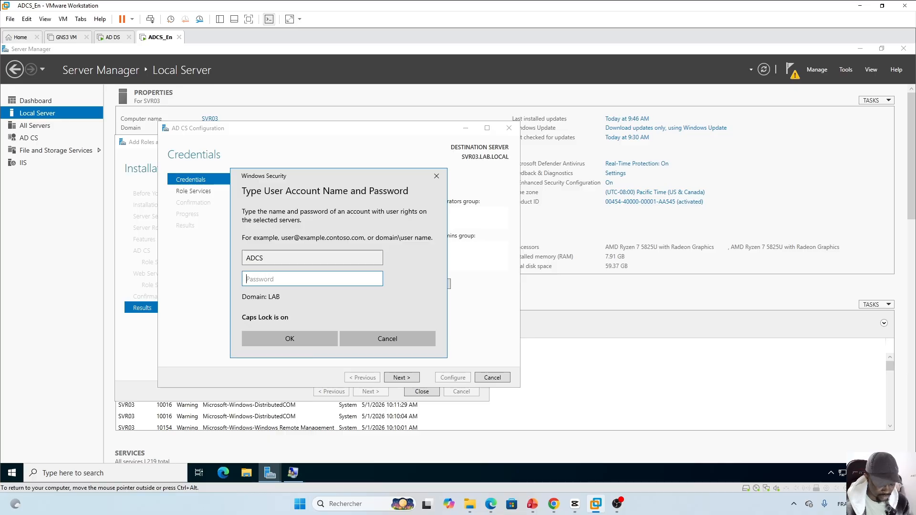
type("*****")
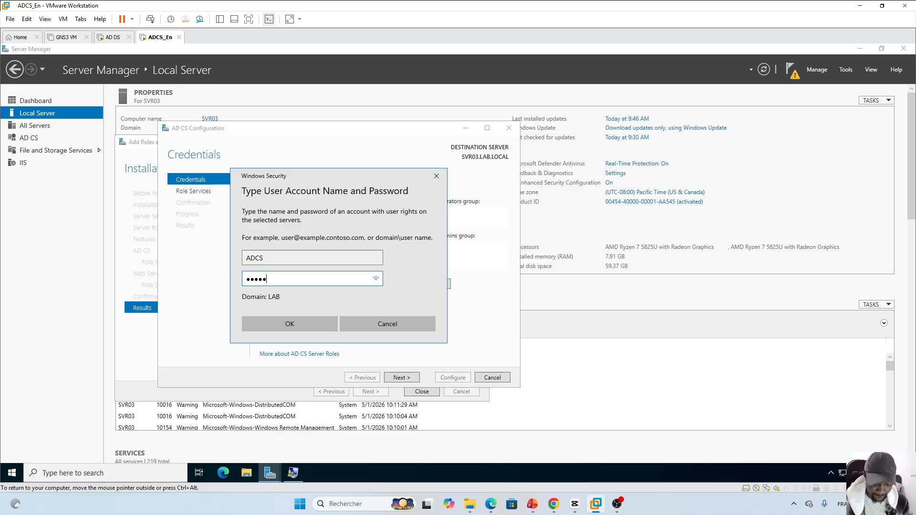
type("****")
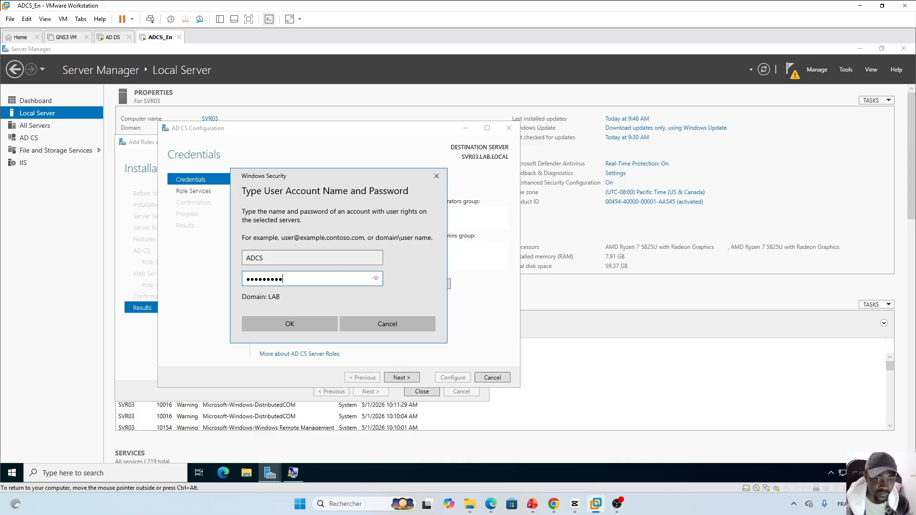
left_click(303, 323)
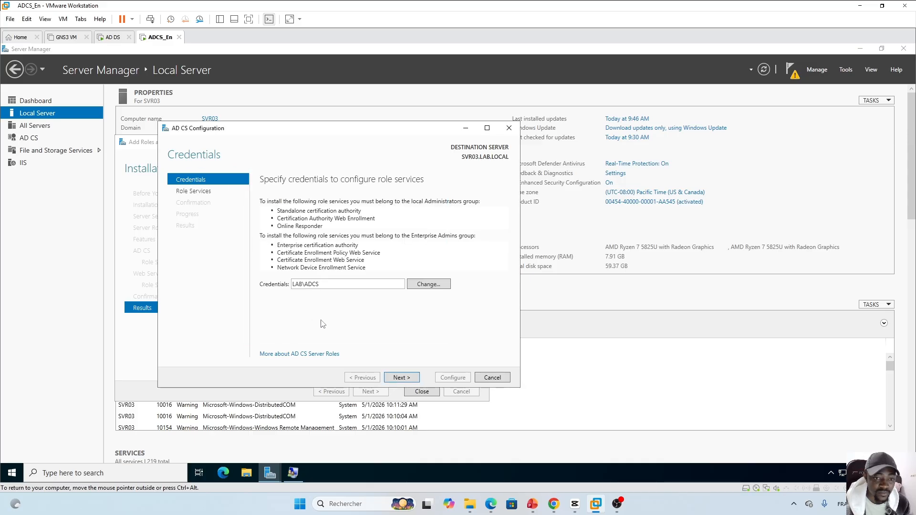
Tick Online Responder, Network Device Enrollment Service and Certificate Enrollment Web Service, then advance to the NDES service account
left_click(407, 377)
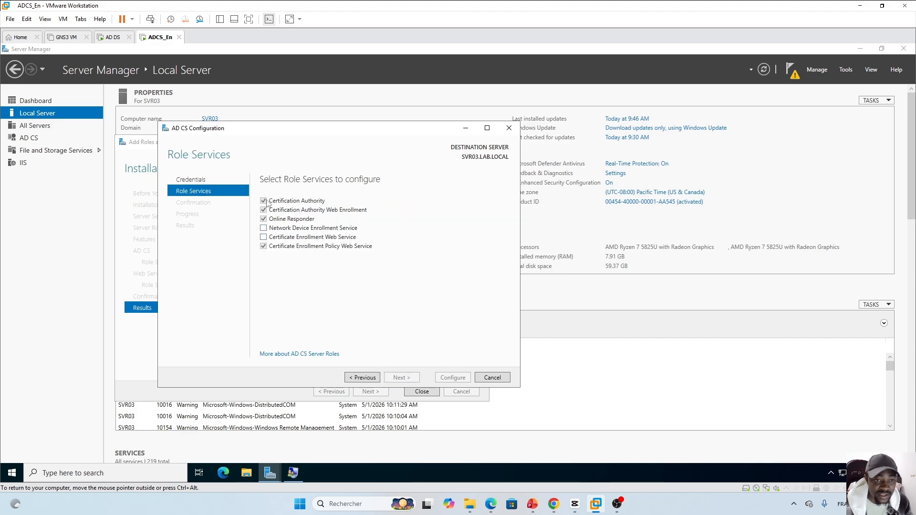
left_click(264, 218)
left_click(263, 229)
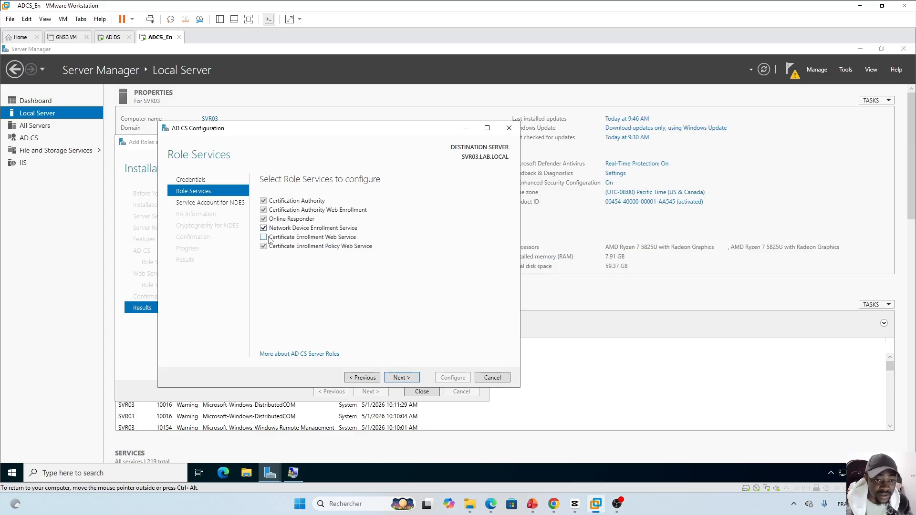
left_click(264, 237)
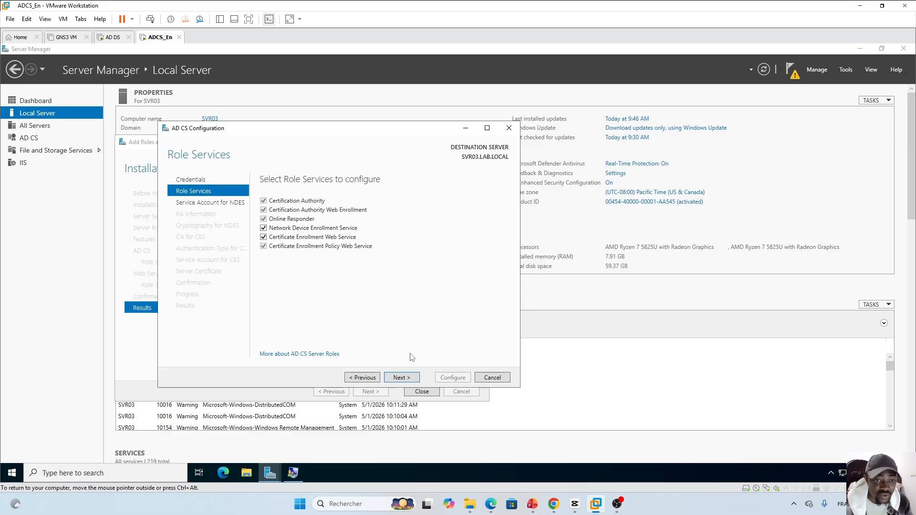
left_click(401, 378)
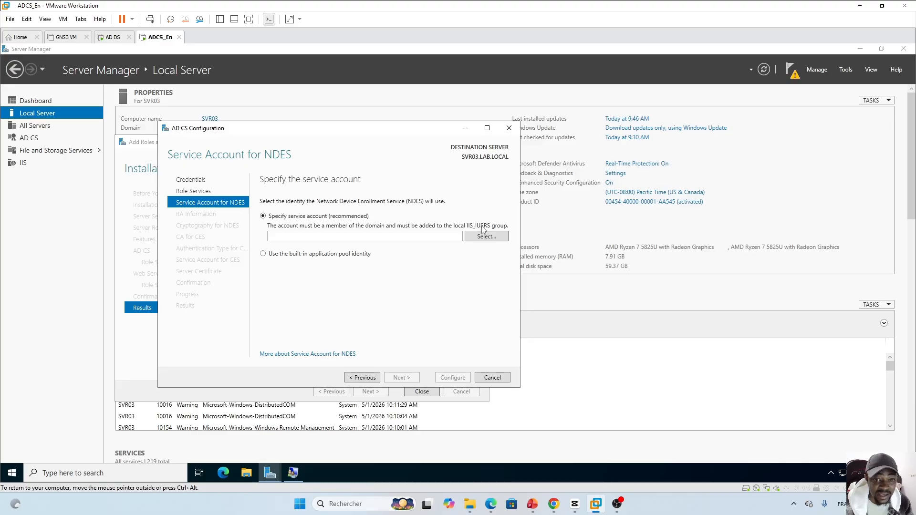
Open the IIS_IUSRS group's properties in Local Users and Groups
left_click(293, 472)
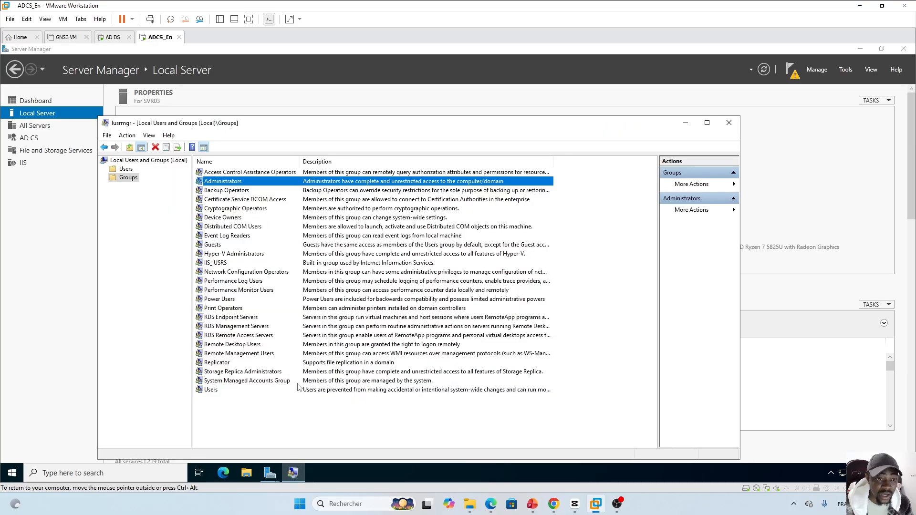
left_click(300, 421)
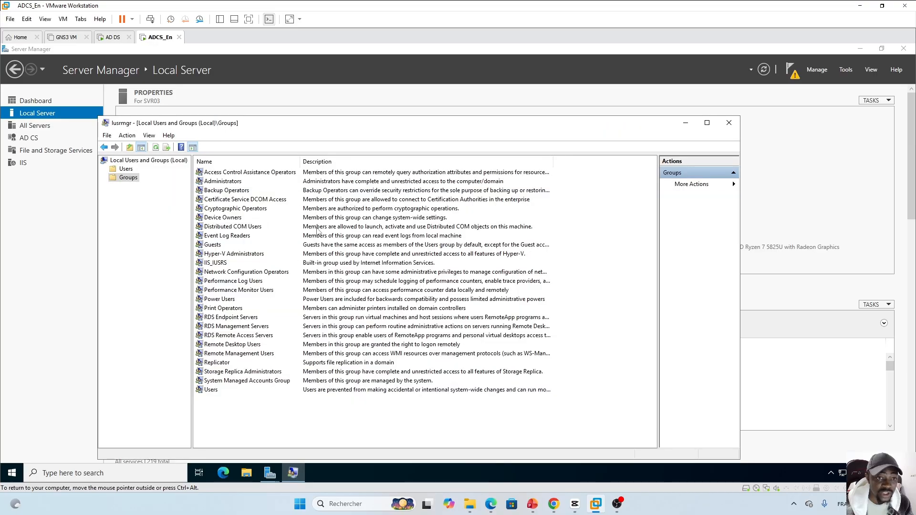
left_click(216, 265)
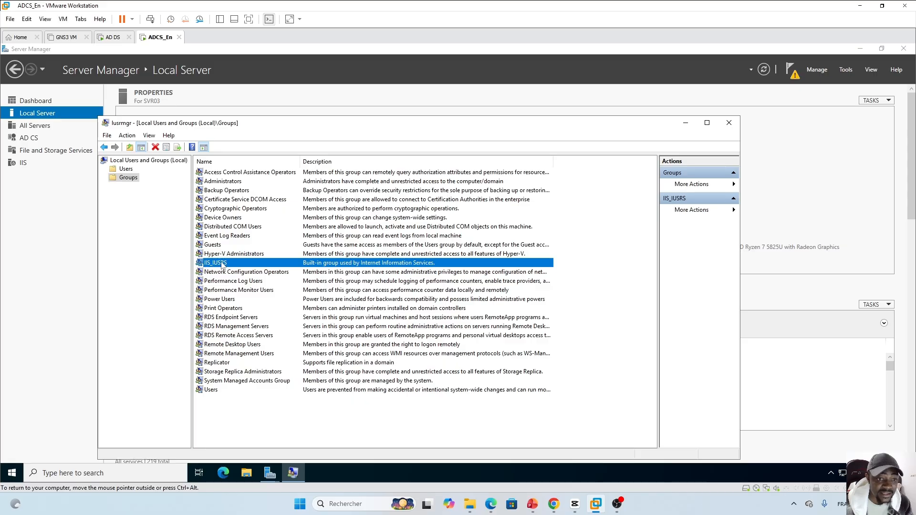
double_click(221, 266)
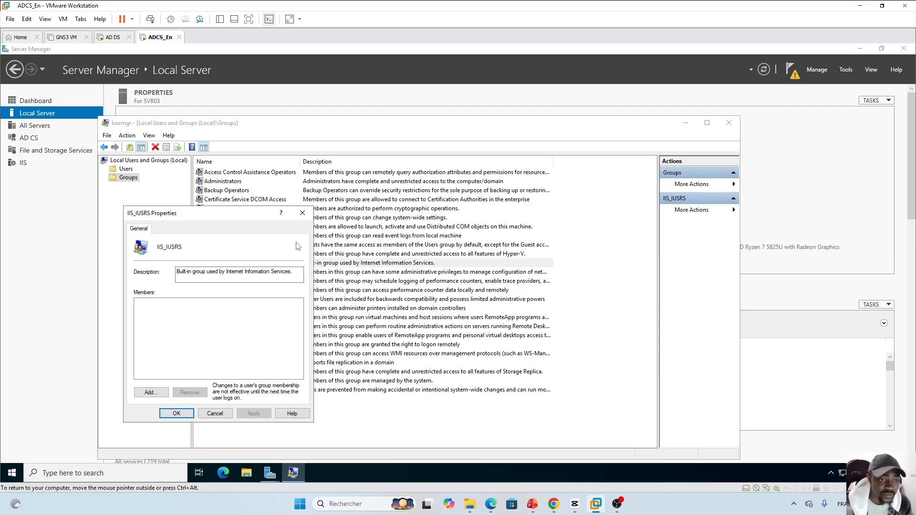
Add the ADCS domain account as a member, authenticating with the domain password
left_click(150, 392)
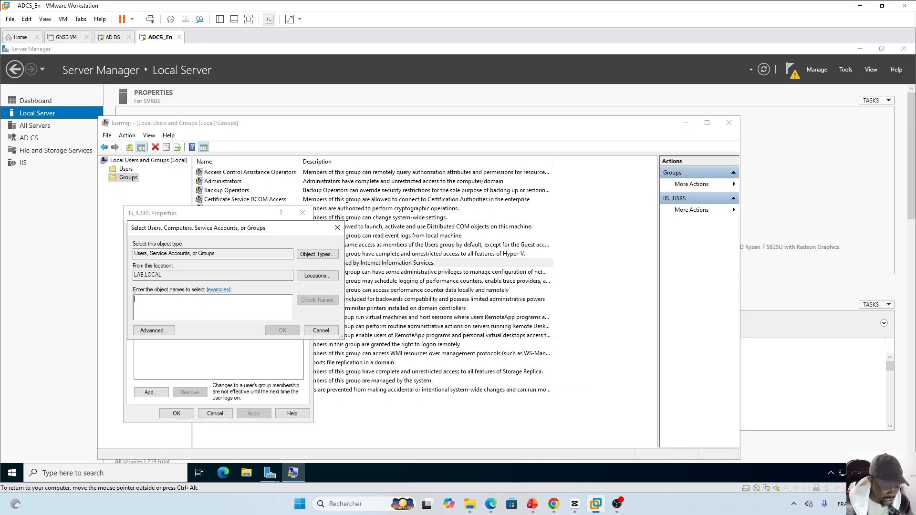
type("ADCS")
key("Return")
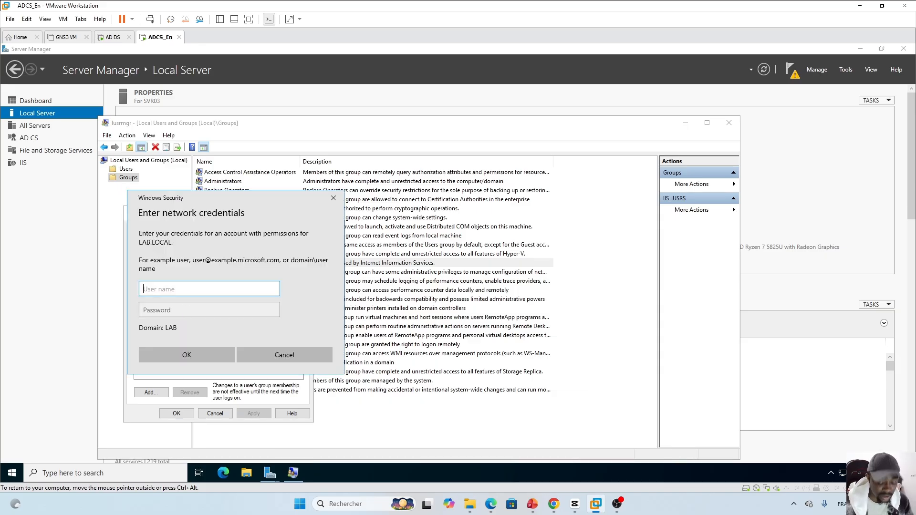
type("ADCS")
key("Tab")
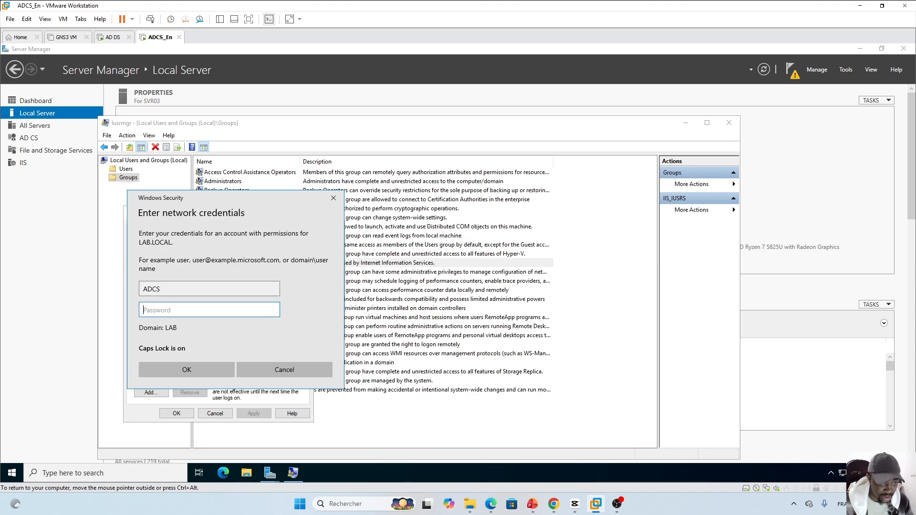
type("•")
key("Caps_Lock")
type("•")
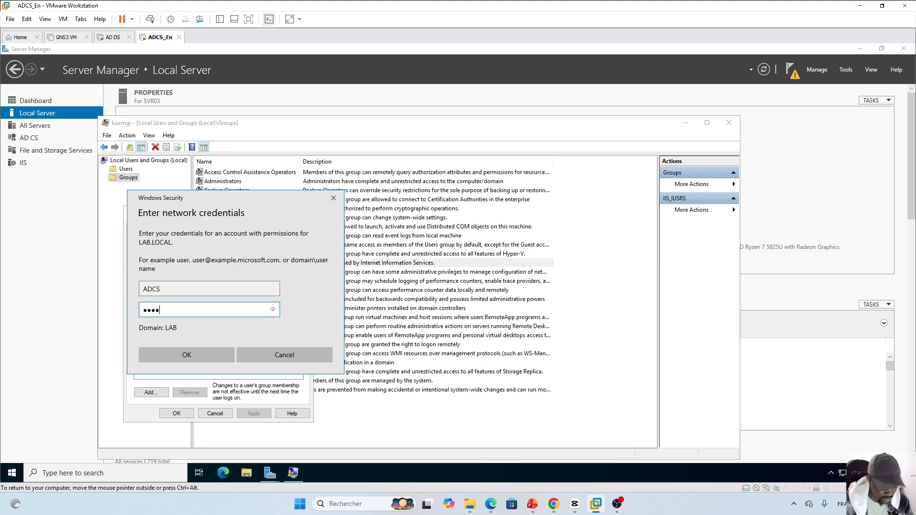
key("Return")
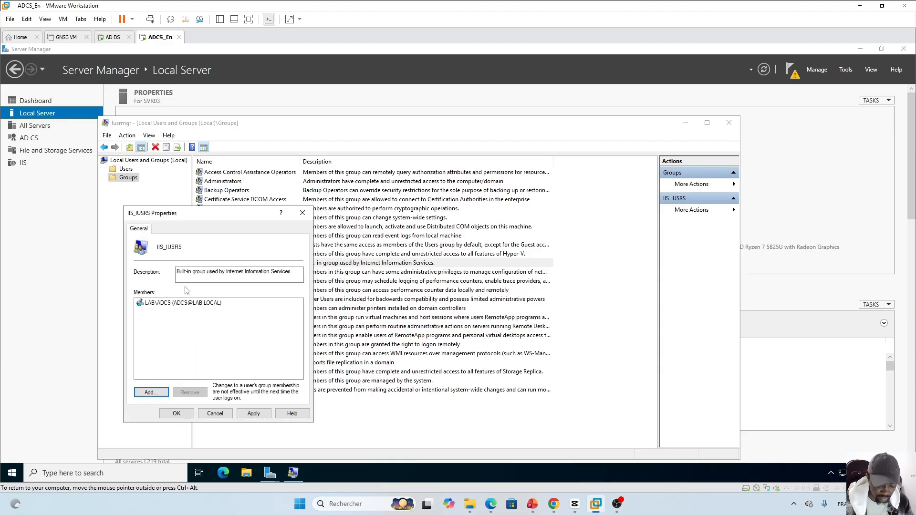
Apply and save the new LAB\ADCS membership of IIS_IUSRS
left_click(165, 304)
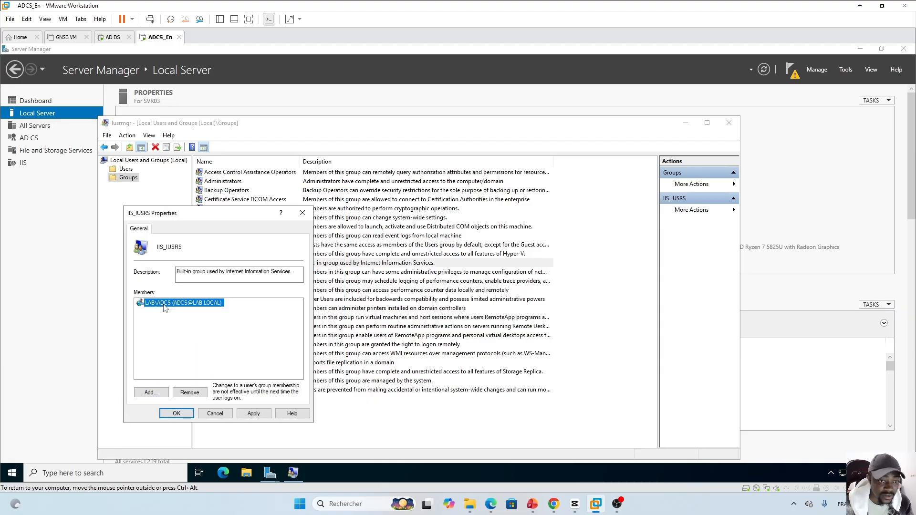
left_click(253, 413)
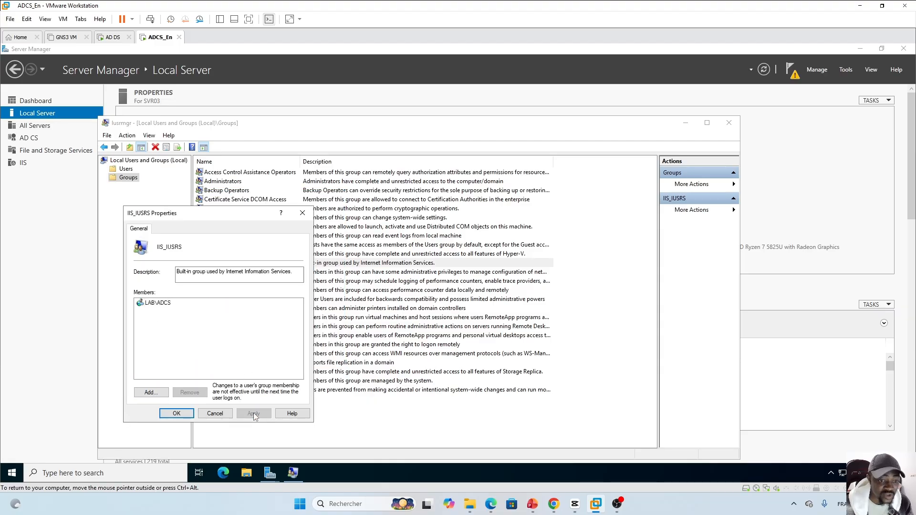
left_click(177, 413)
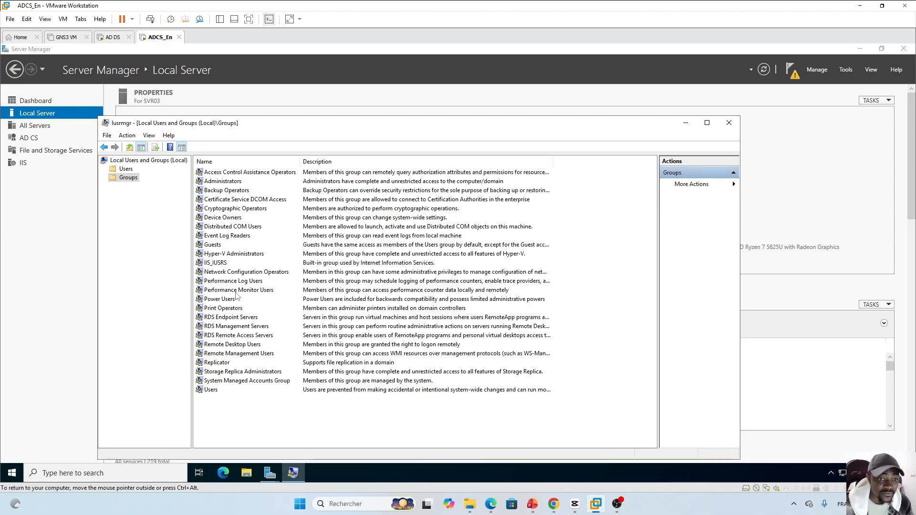
left_click(221, 267)
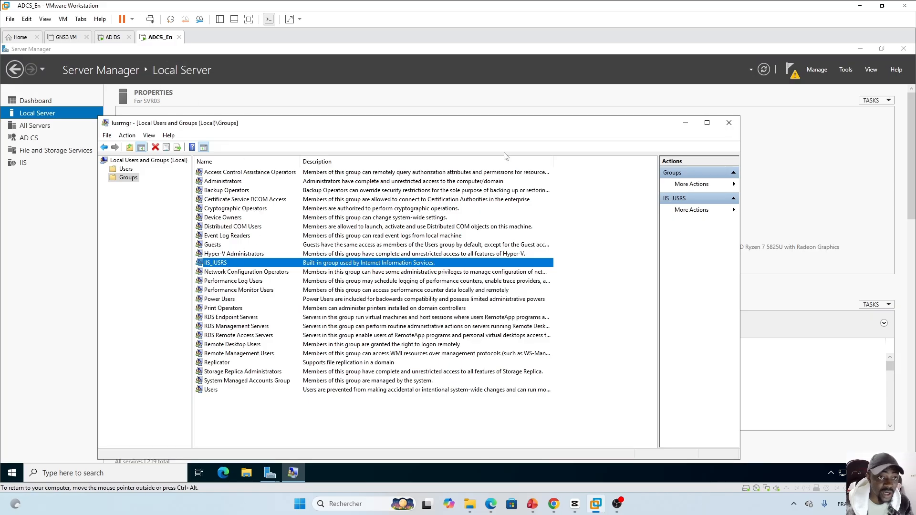
Set LAB\ADCS with its password as the NDES service account, then return to PowerPoint
left_click(686, 123)
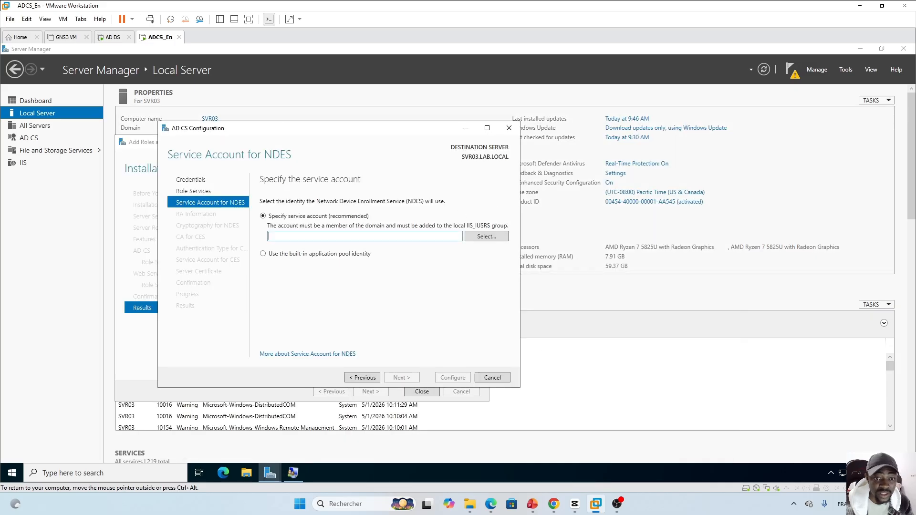
left_click(483, 238)
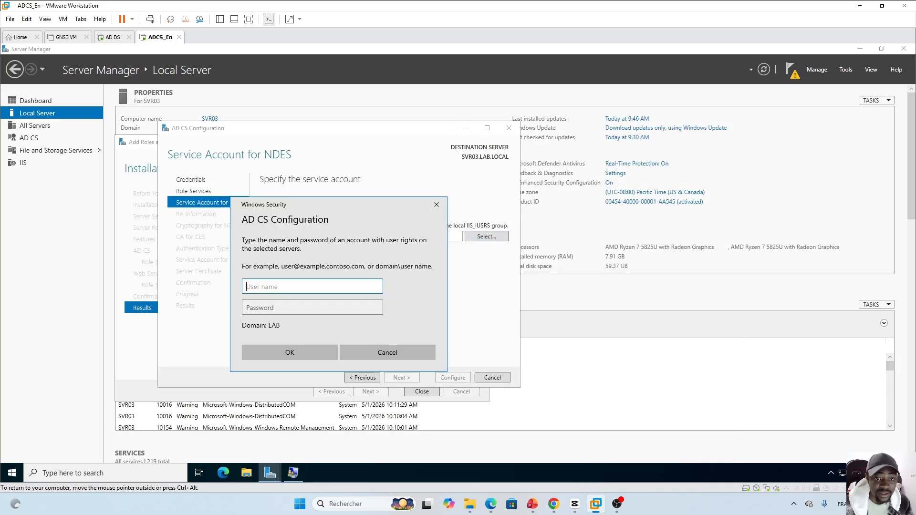
type("ADCS")
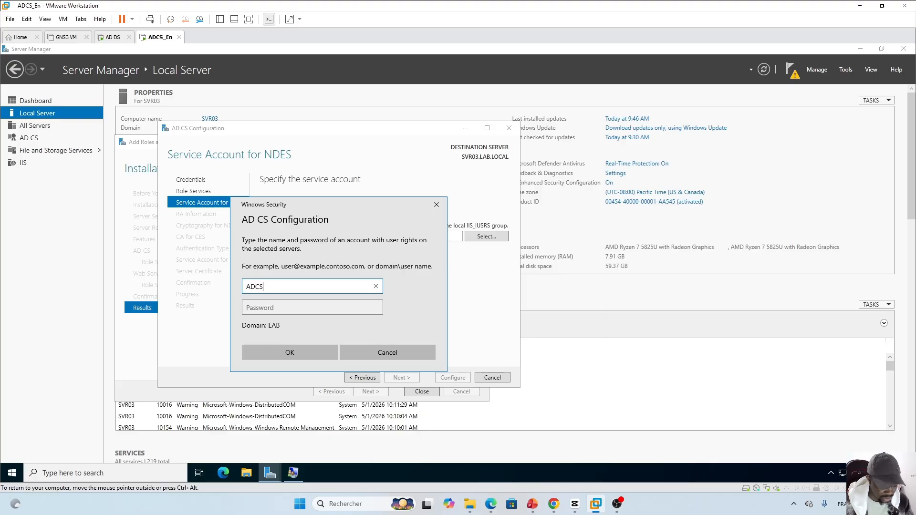
key("Tab")
type("P")
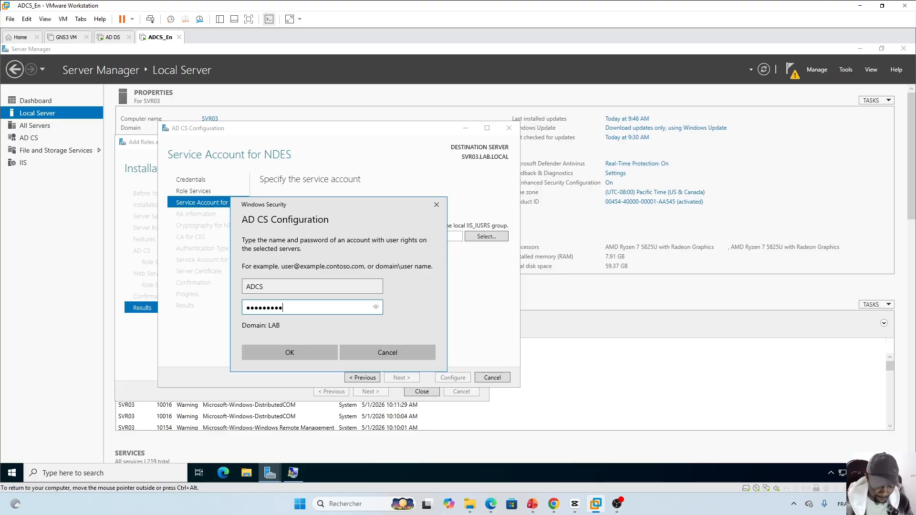
key("Return")
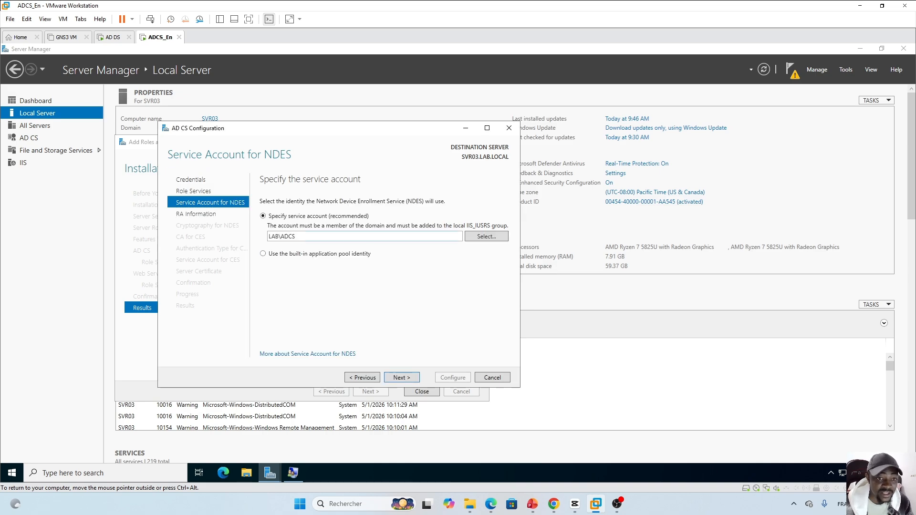
left_click(533, 504)
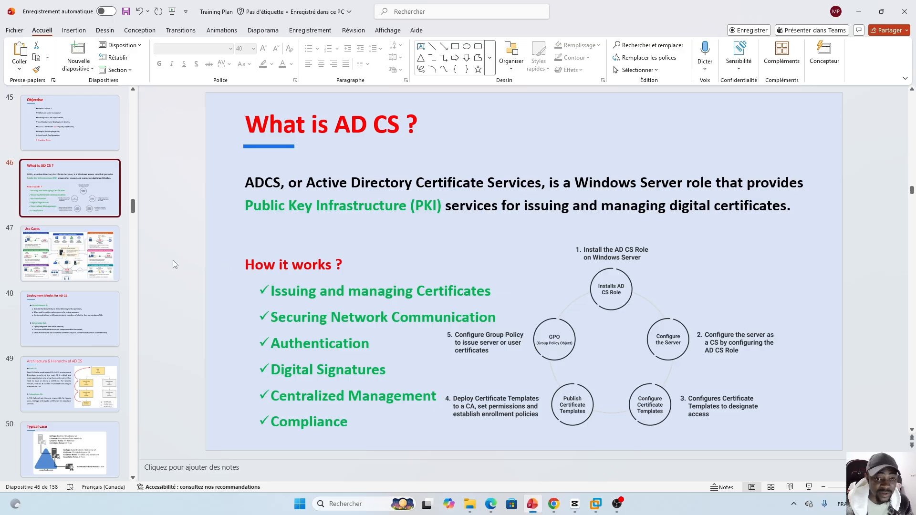
Scroll the thumbnails and display slide 52, 'Prerequisites for AD CS'
left_click_drag(134, 212, 133, 221)
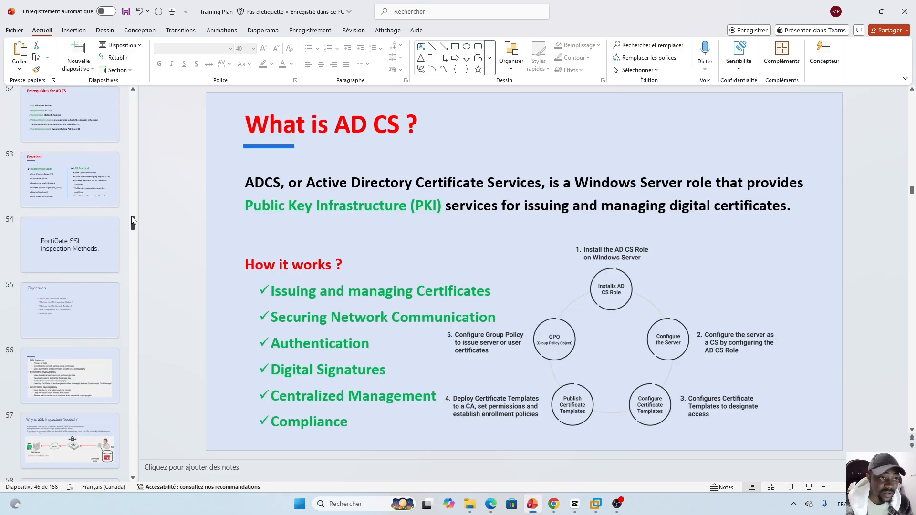
left_click(56, 124)
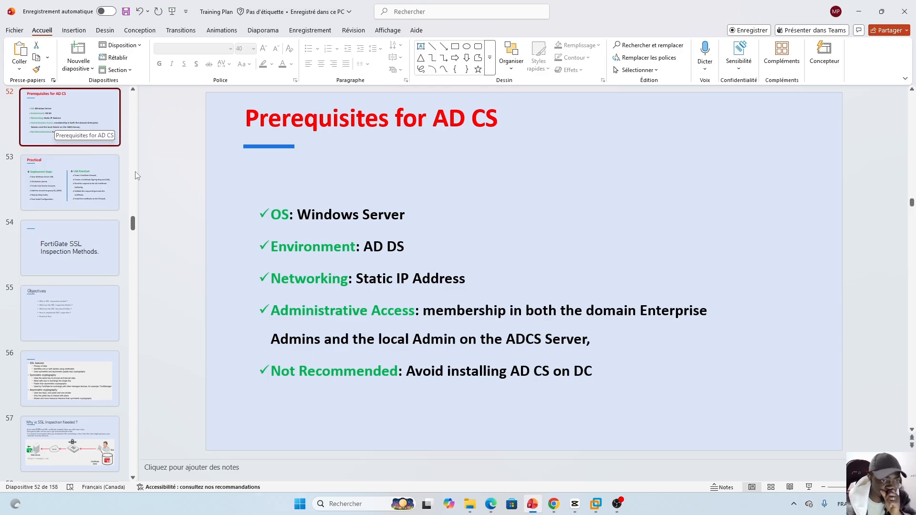
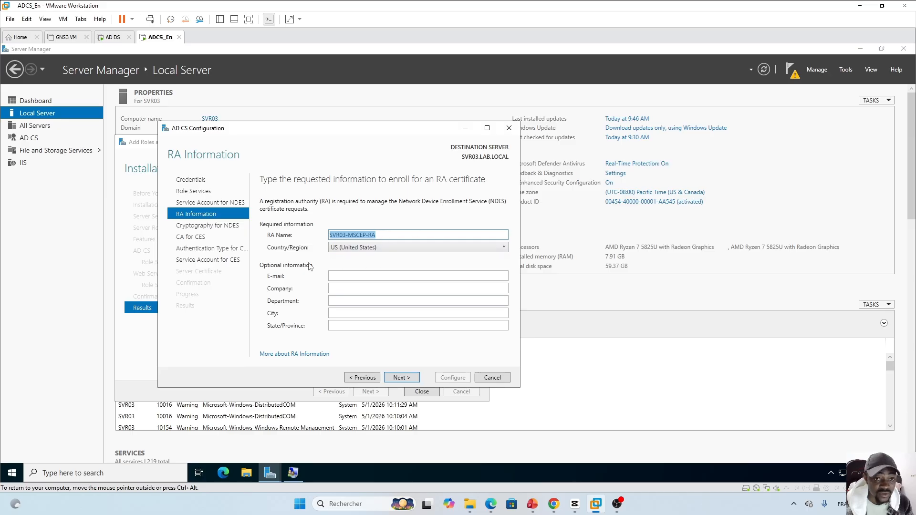
Keep SVR03-MSCEP-RA with country US as the RA name and continue to NDES cryptography
left_click(376, 235)
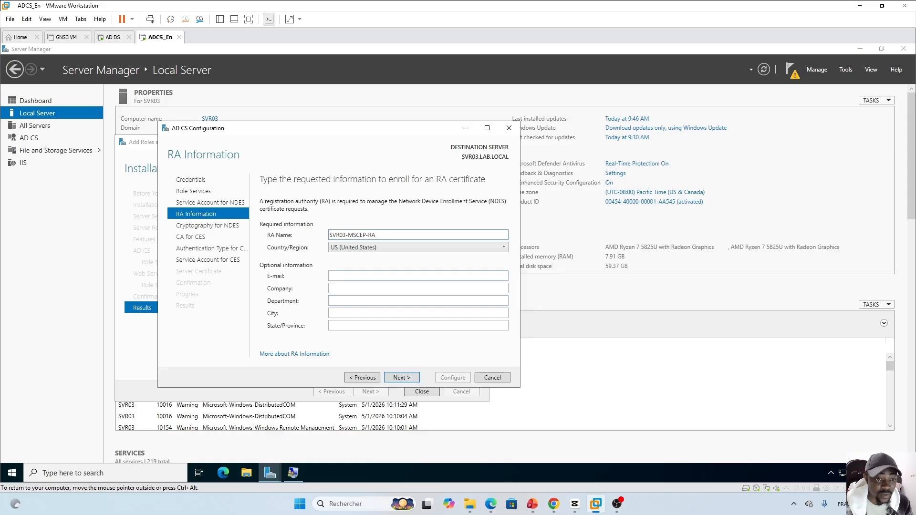
left_click(401, 378)
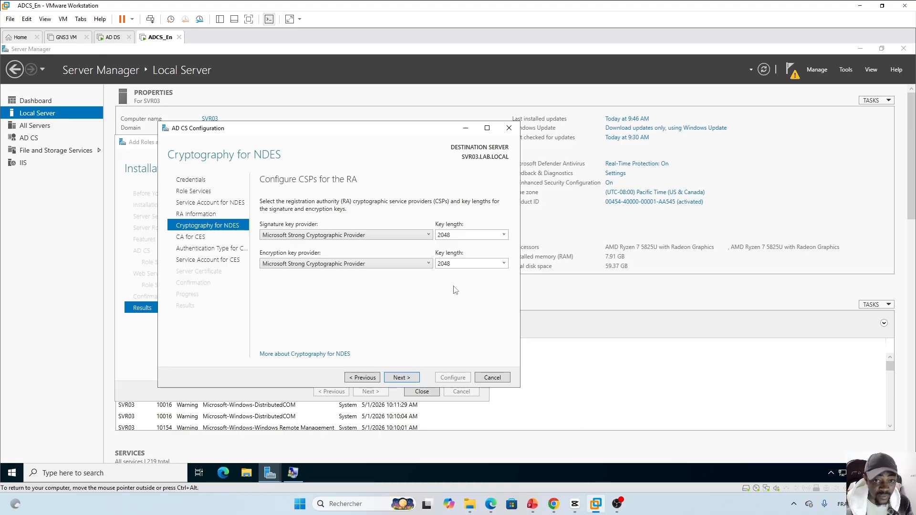
Accept 2048-bit NDES keys, LAB-SVR03-CA as the CES target CA, and Windows integrated authentication
left_click(408, 379)
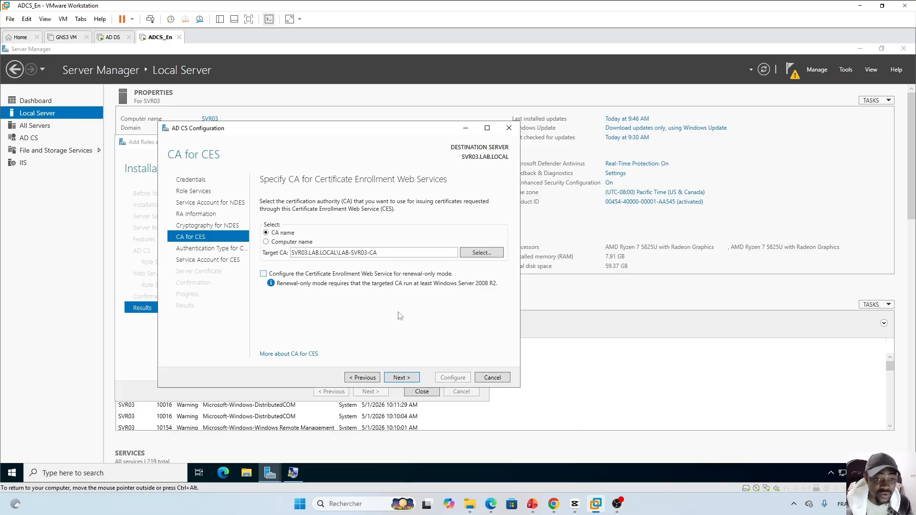
left_click(403, 380)
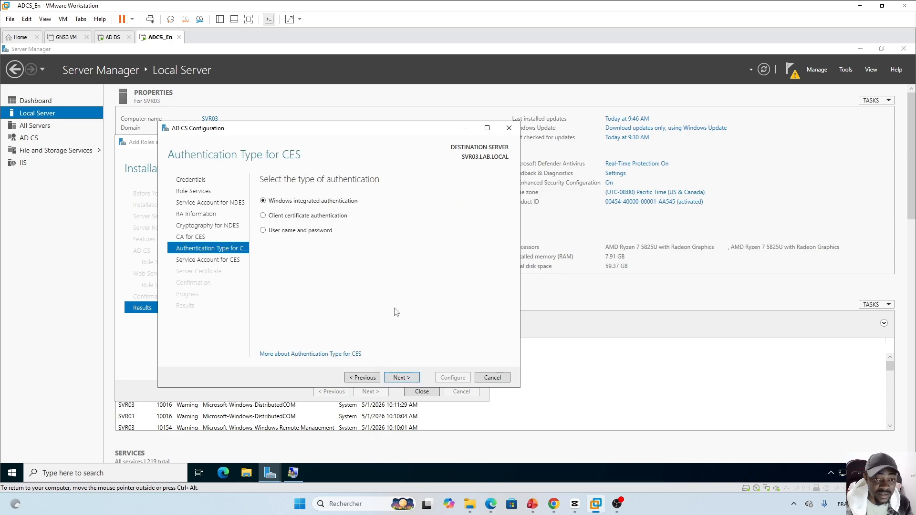
left_click(409, 377)
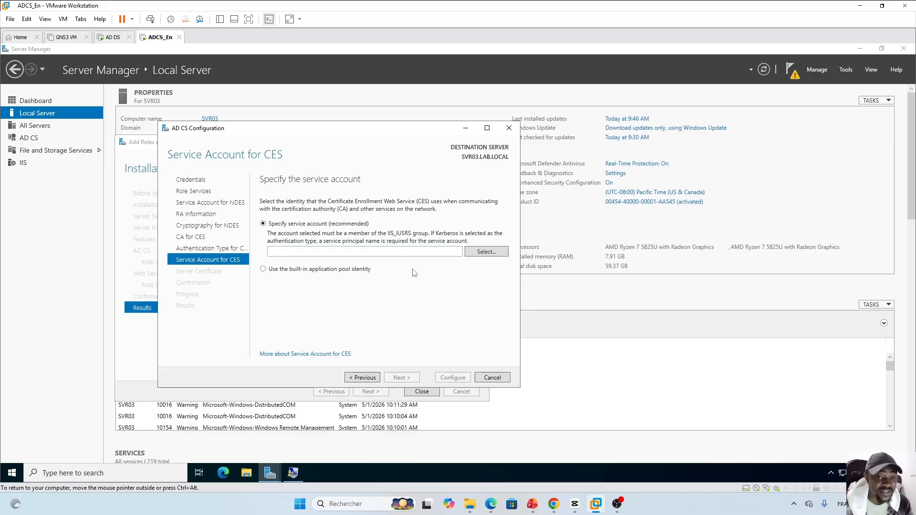
Assign the ADCS domain account with its password as the CES service account, then continue
left_click(488, 253)
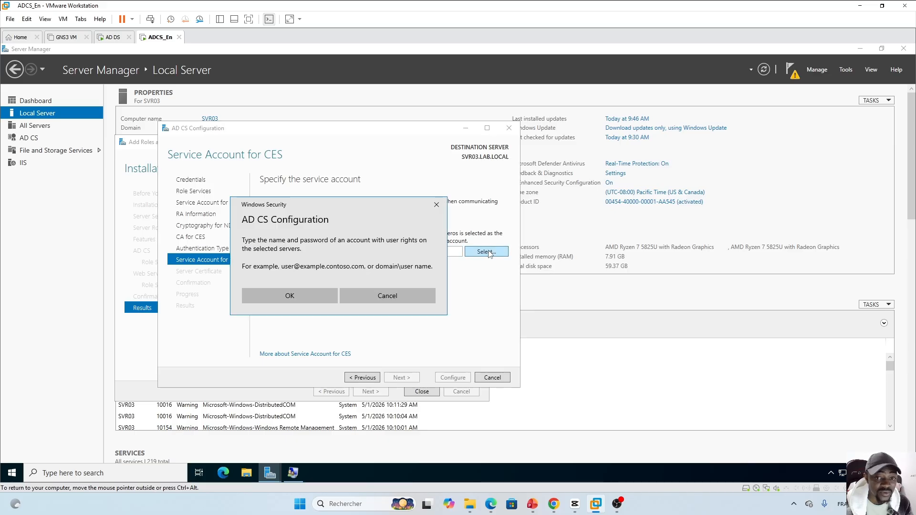
left_click(436, 205)
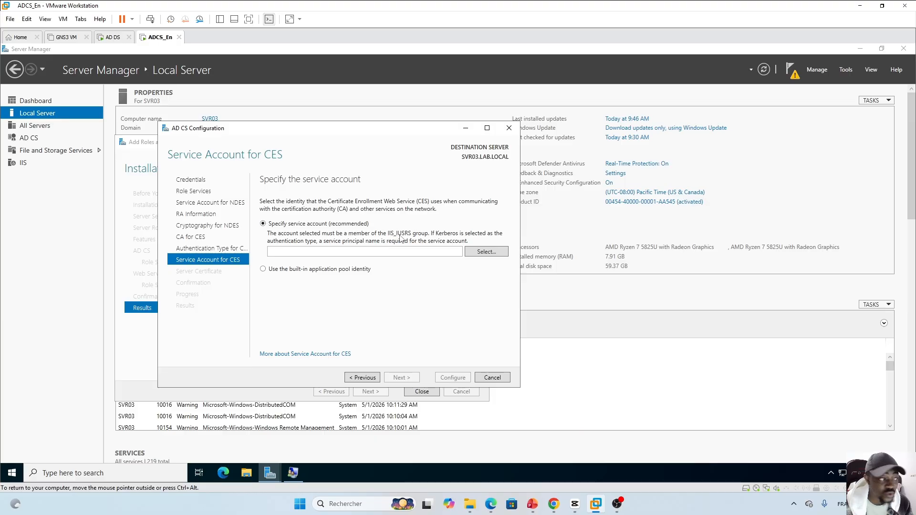
left_click(486, 253)
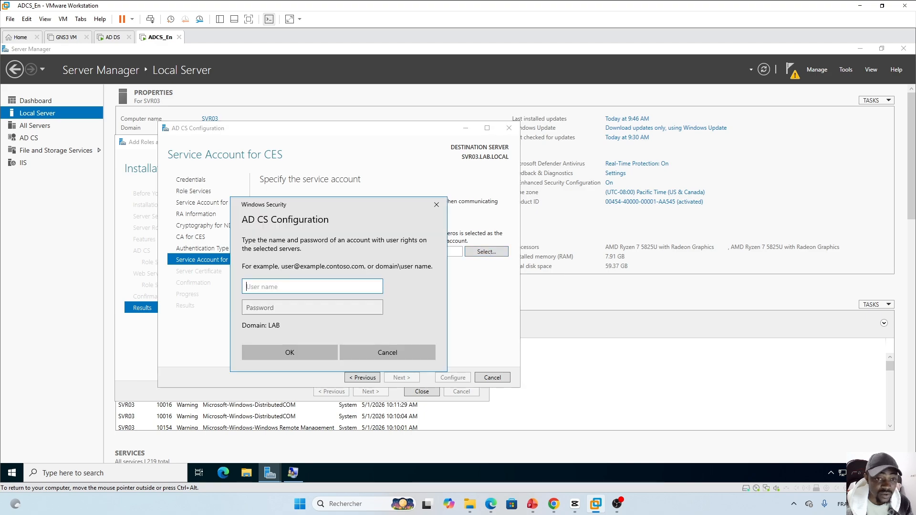
type("ADCS")
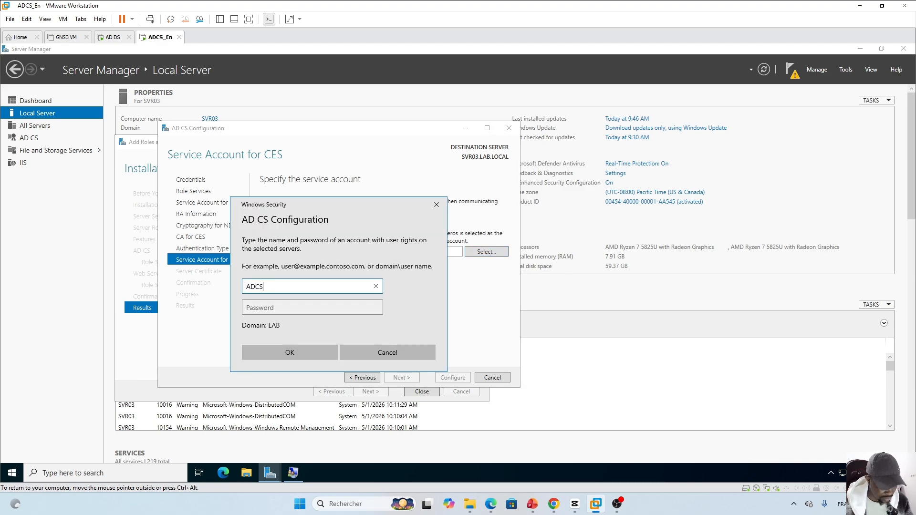
key("Tab")
type("P")
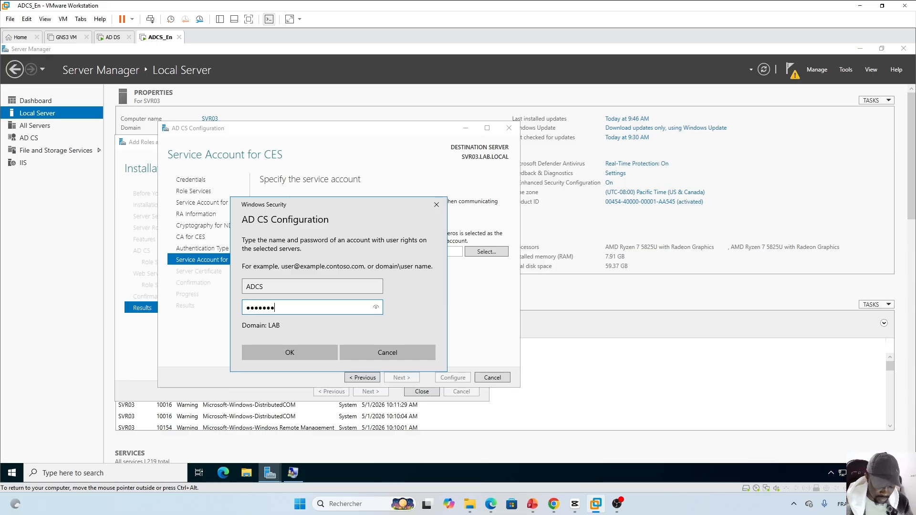
key("Return")
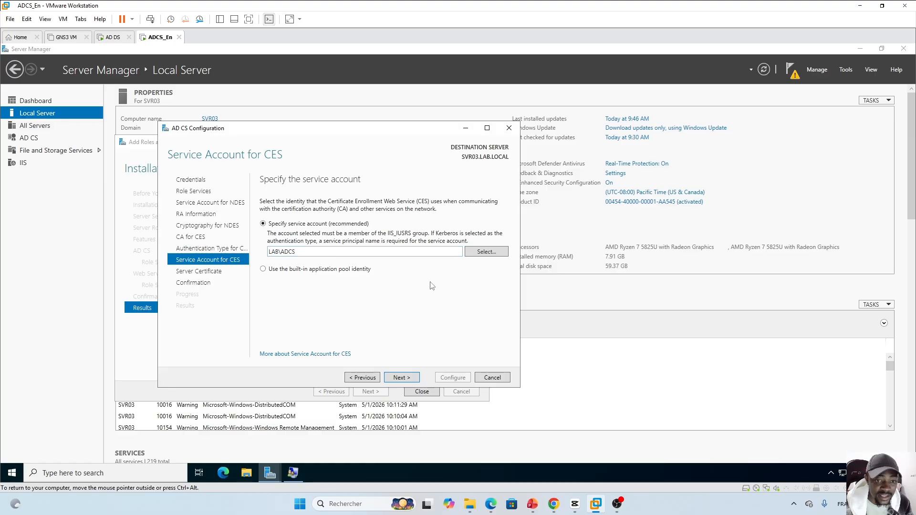
left_click(406, 379)
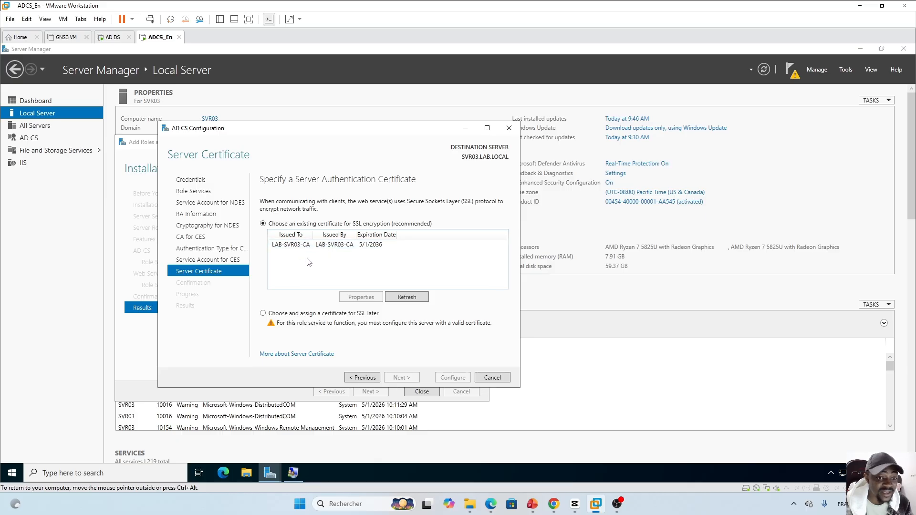
Use the LAB-SVR03-CA certificate for SSL and apply the NDES and CES configuration
left_click(319, 245)
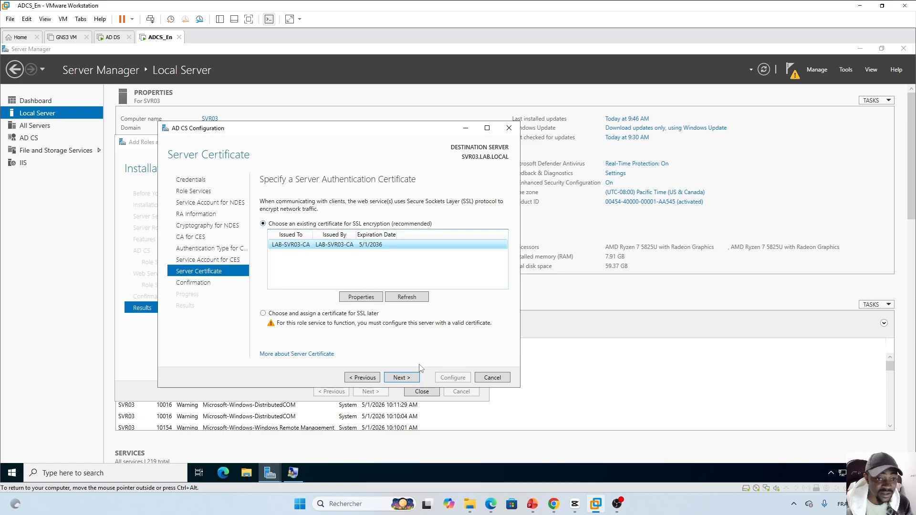
left_click(410, 378)
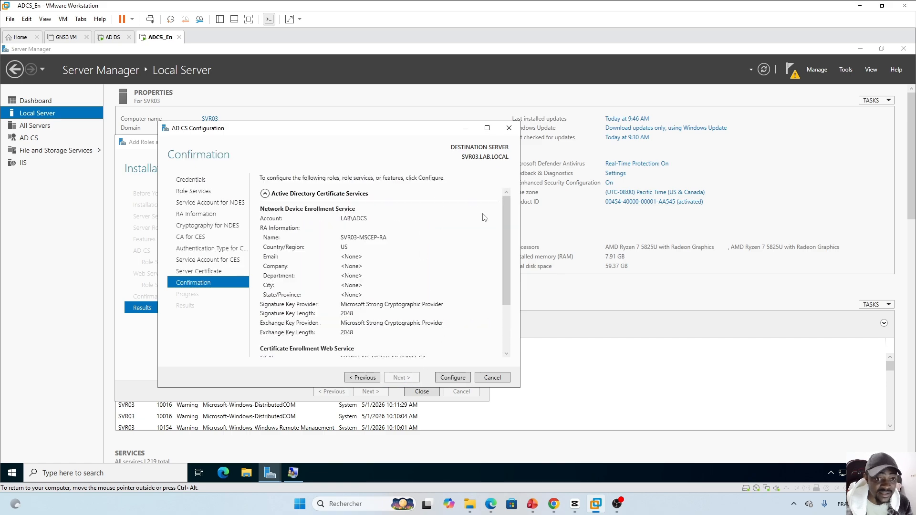
left_click_drag(509, 233, 509, 316)
scroll(498, 277, "up", 3)
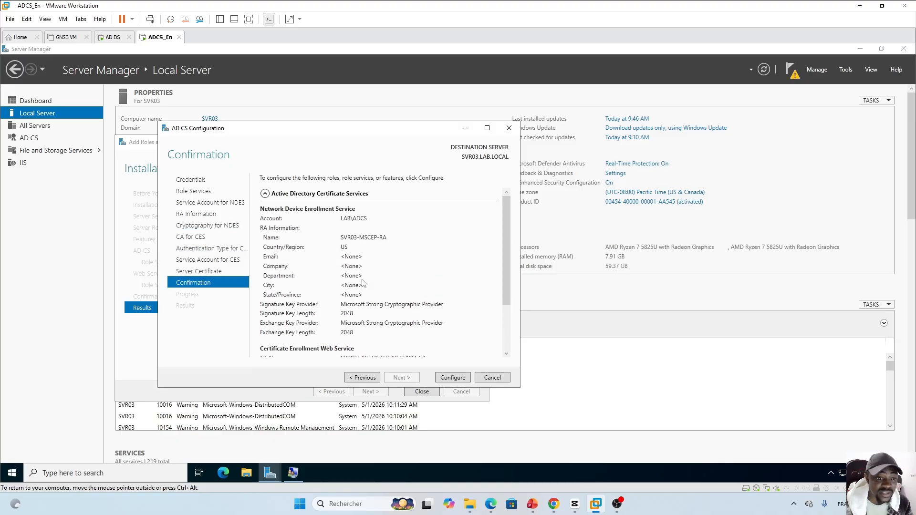
left_click(454, 379)
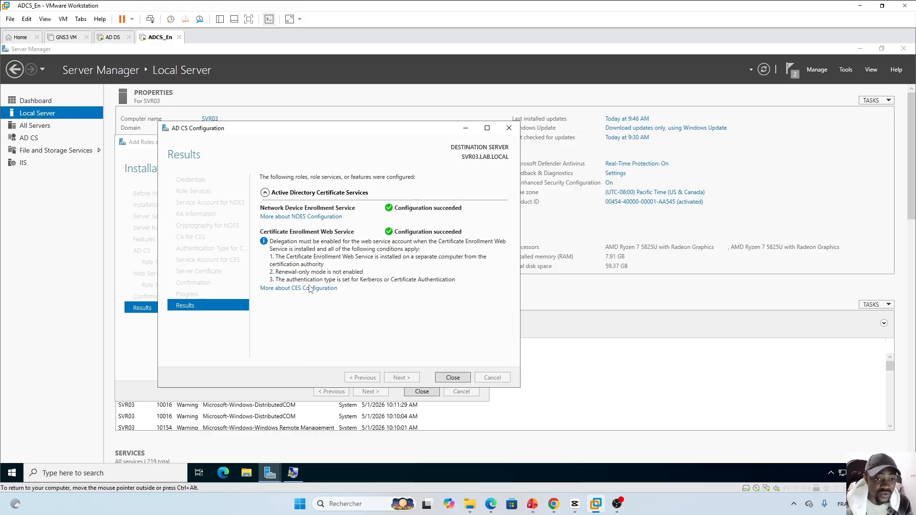
Close the configuration results and the Add Roles and Features Wizard
left_click(450, 377)
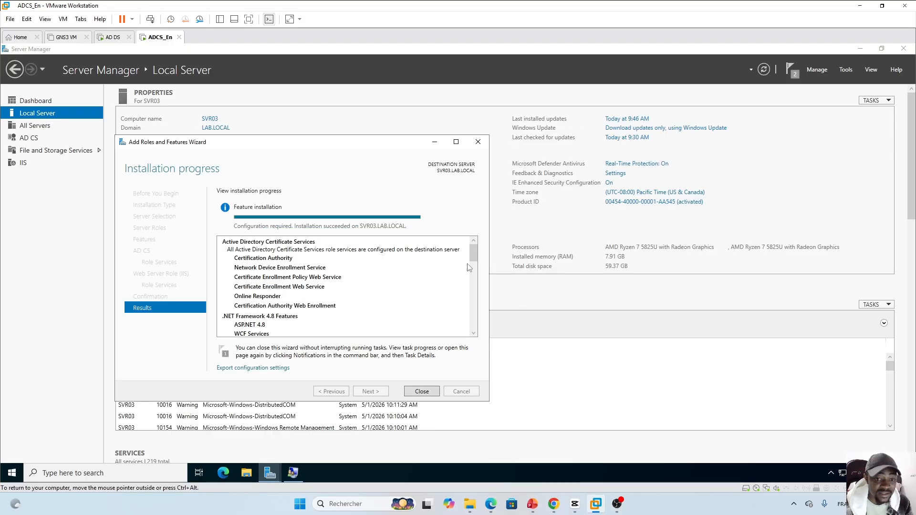
left_click_drag(474, 251, 478, 335)
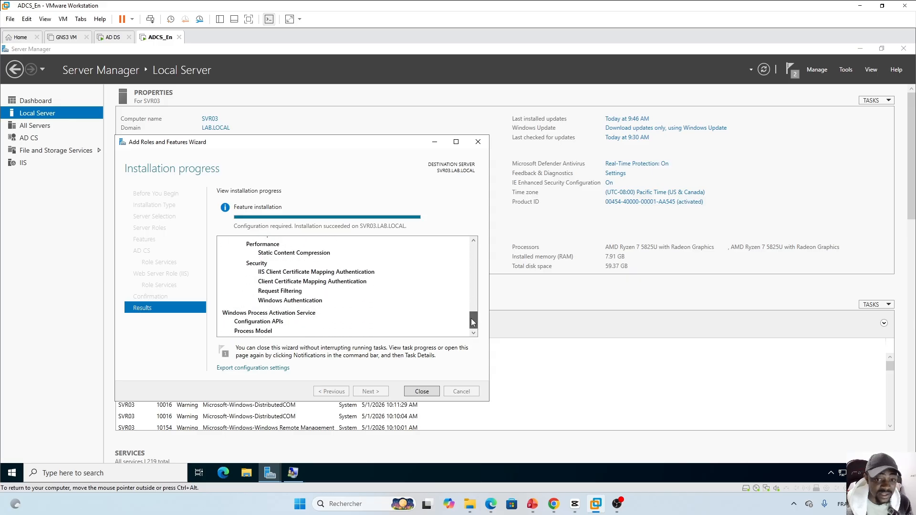
left_click_drag(472, 320, 474, 244)
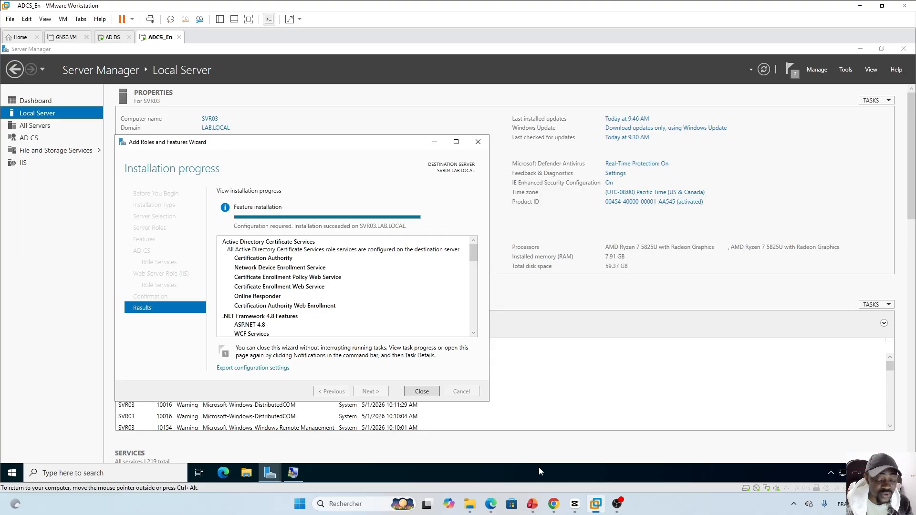
left_click(422, 392)
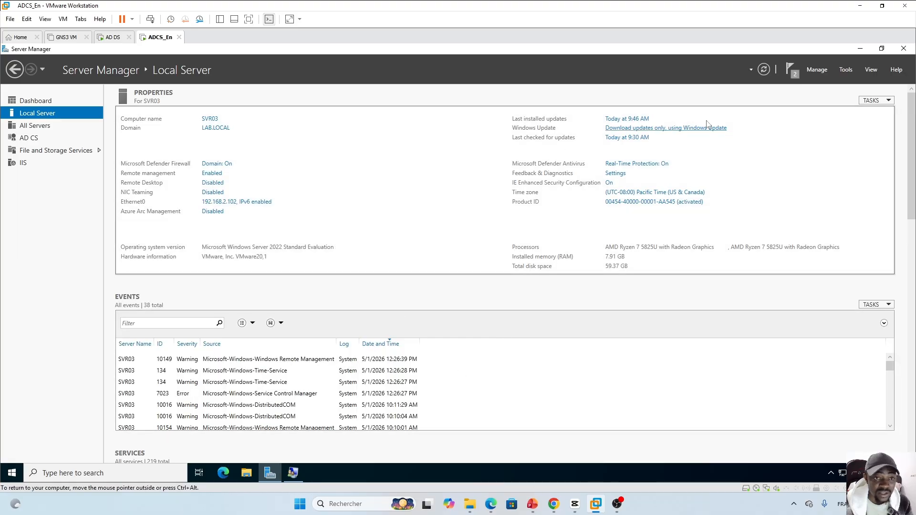
Launch the Certification Authority console from Tools and expand LAB-SVR03-CA
left_click(844, 70)
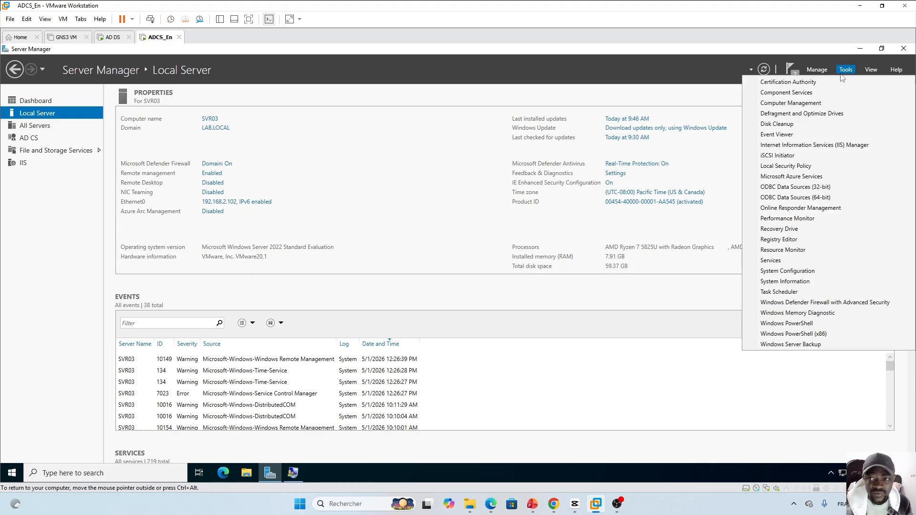
left_click(781, 83)
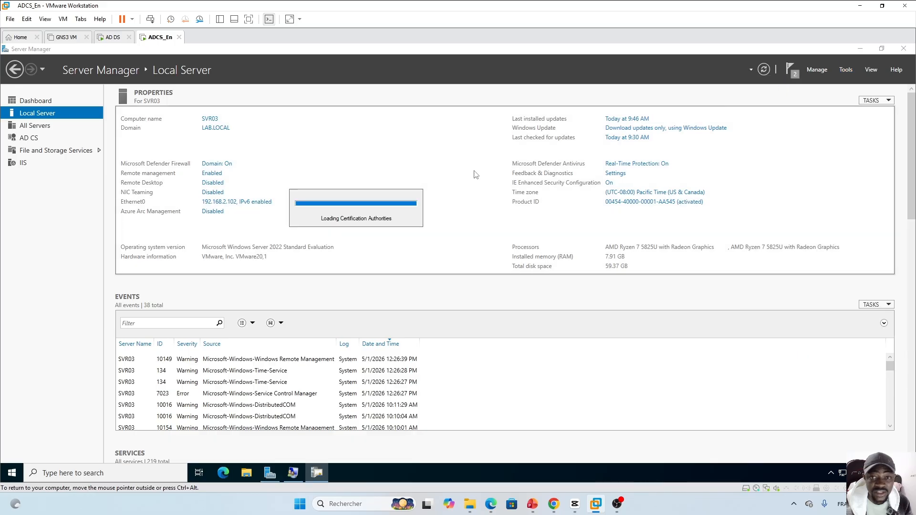
left_click_drag(273, 147, 394, 148)
left_click(201, 192)
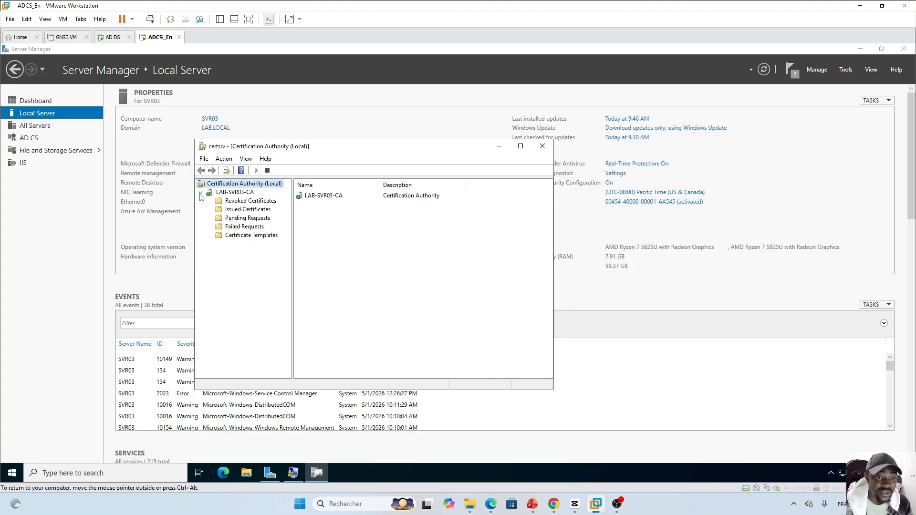
left_click(234, 192)
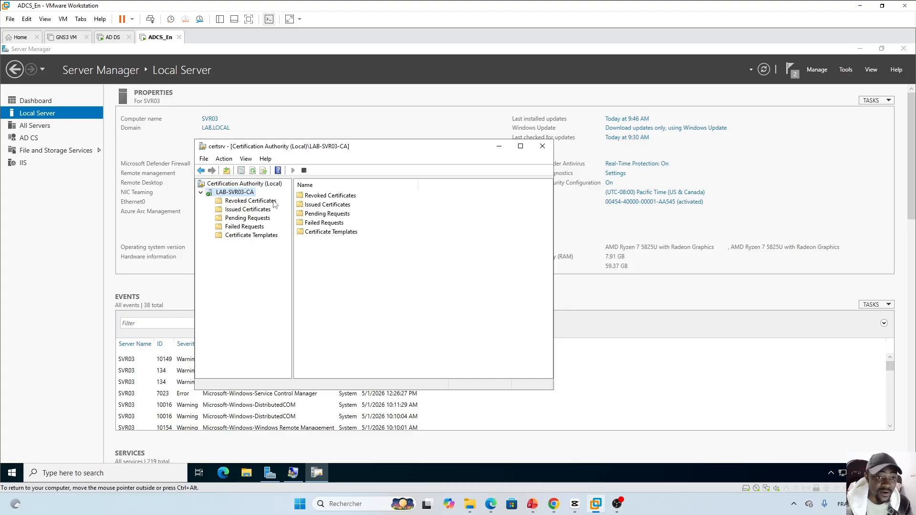
Browse Revoked, Issued, Pending, Failed and Certificate Templates folders, then show PowerPoint slide 55
left_click(239, 201)
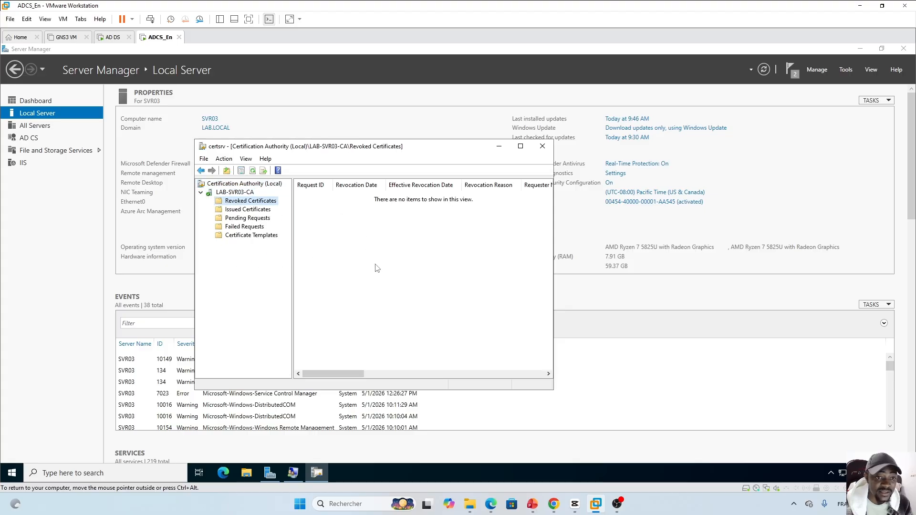
left_click(236, 210)
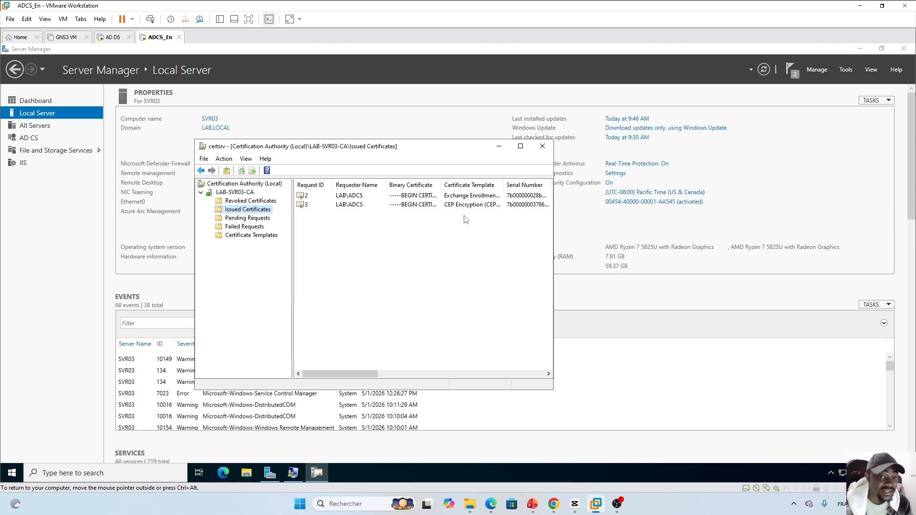
left_click(247, 220)
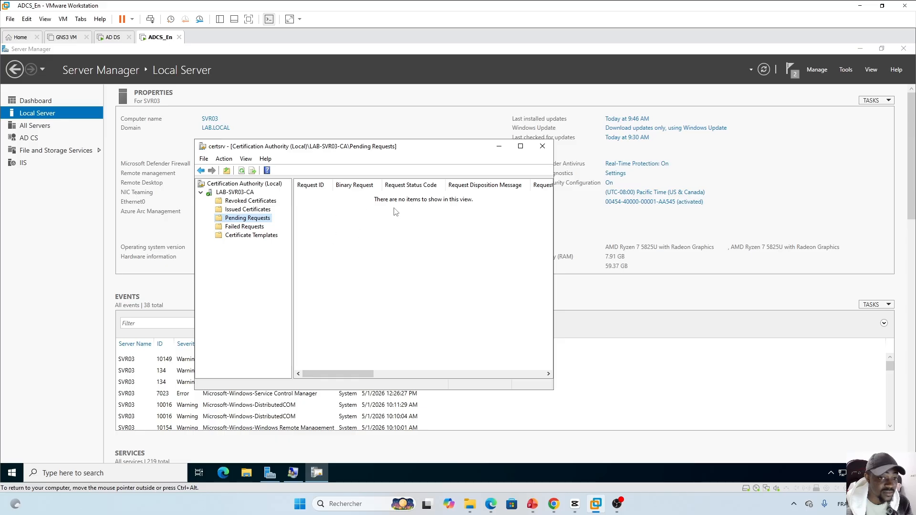
left_click(246, 227)
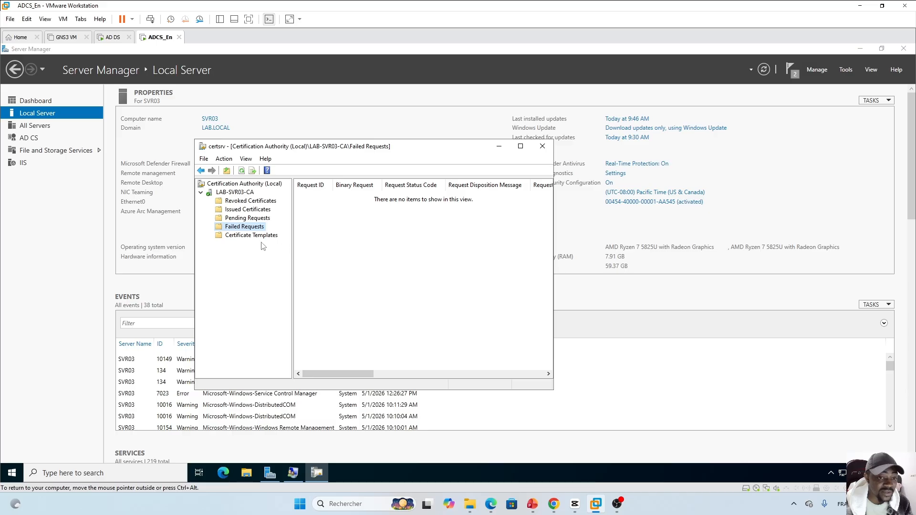
left_click(245, 235)
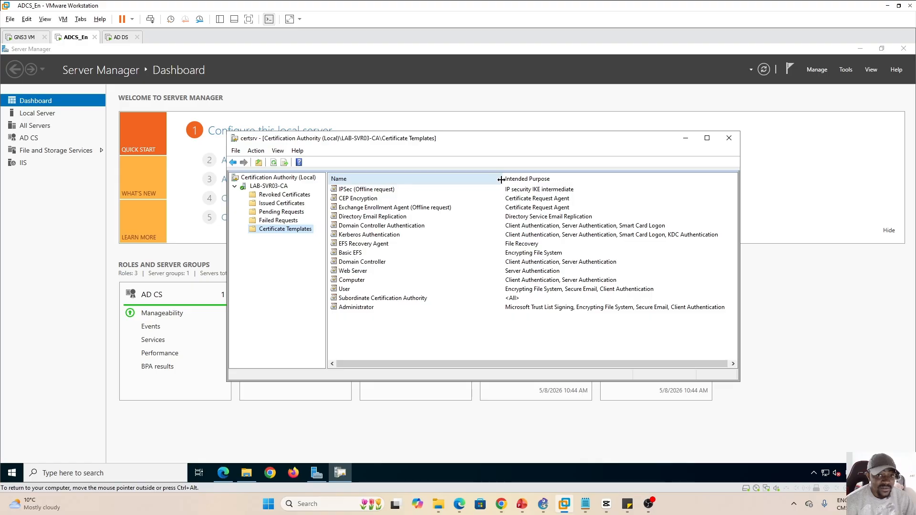
left_click_drag(503, 181, 457, 187)
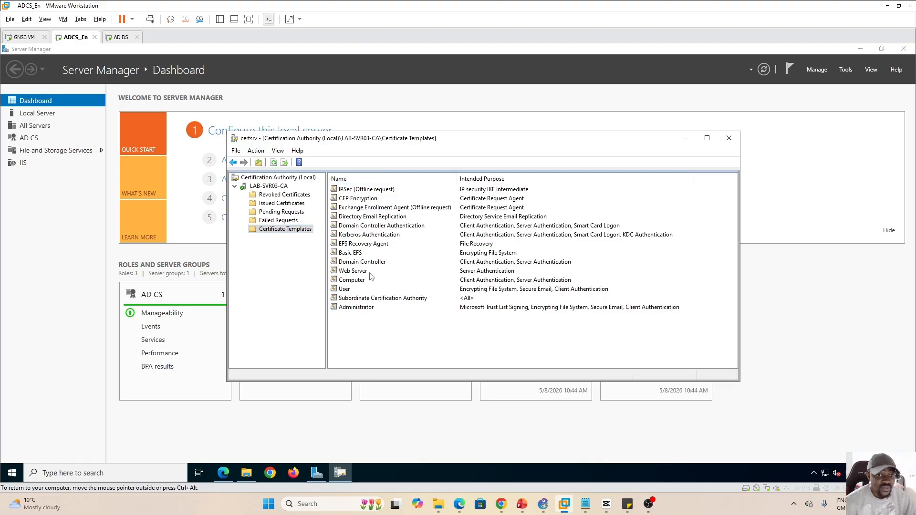
left_click(521, 504)
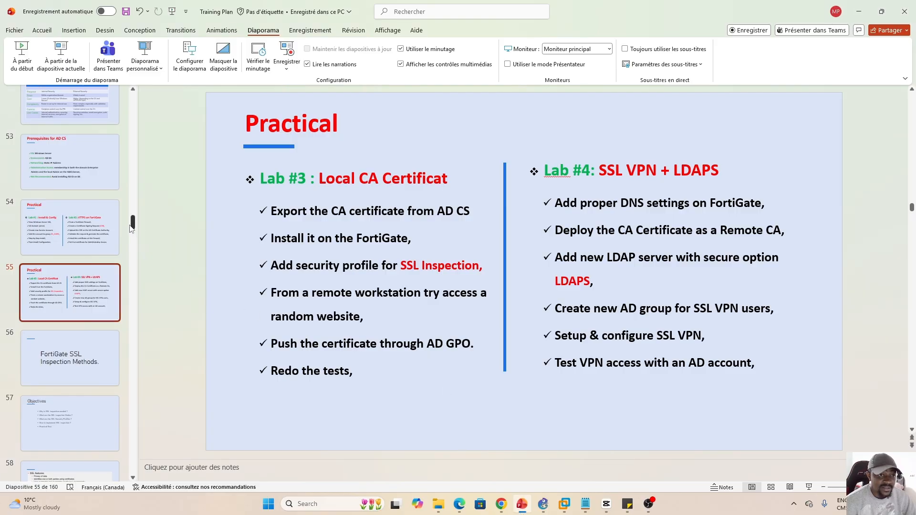
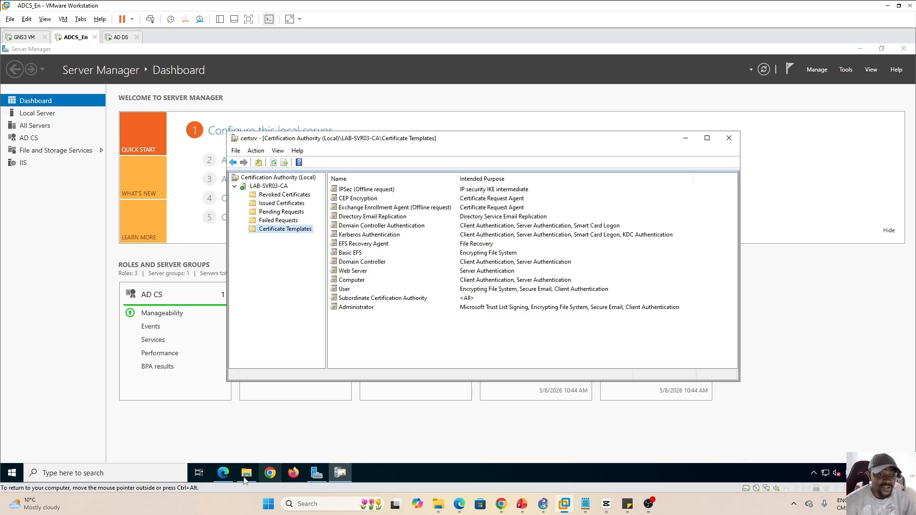
Open a new Microsoft Edge tab from the server taskbar
left_click(223, 473)
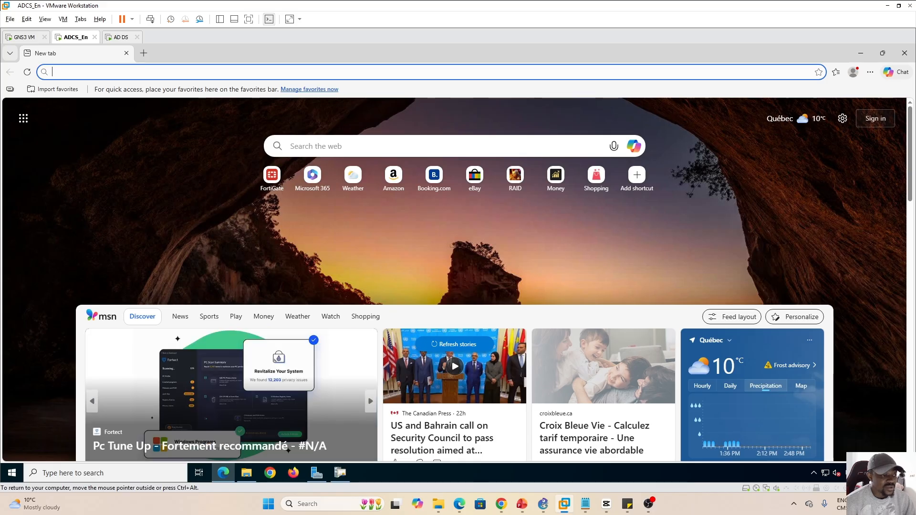
Browse to 192.168.2.102/certsrv in Edge to bring up its sign-in prompt
left_click(432, 72)
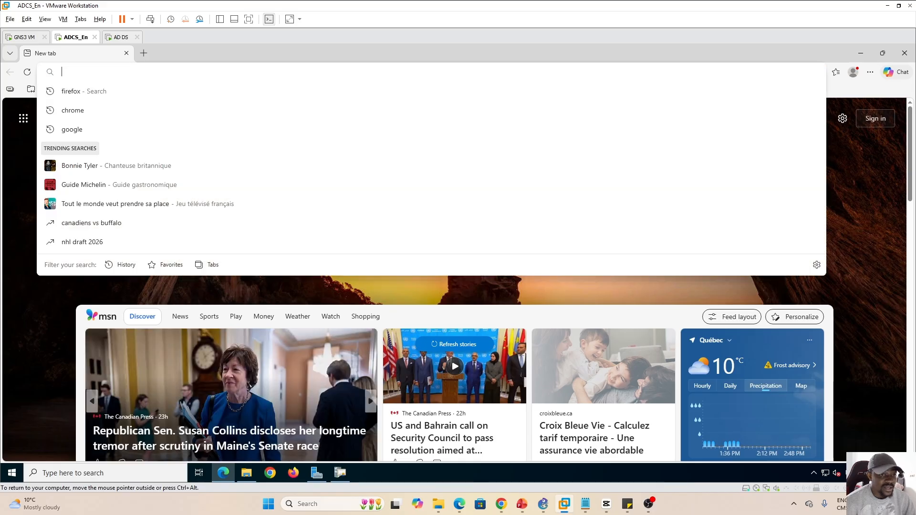
type("192.168.")
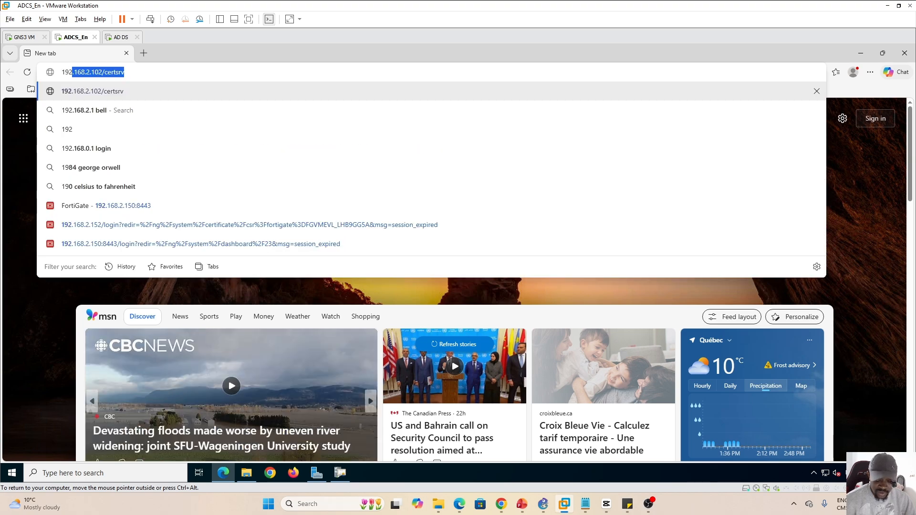
type("2.102")
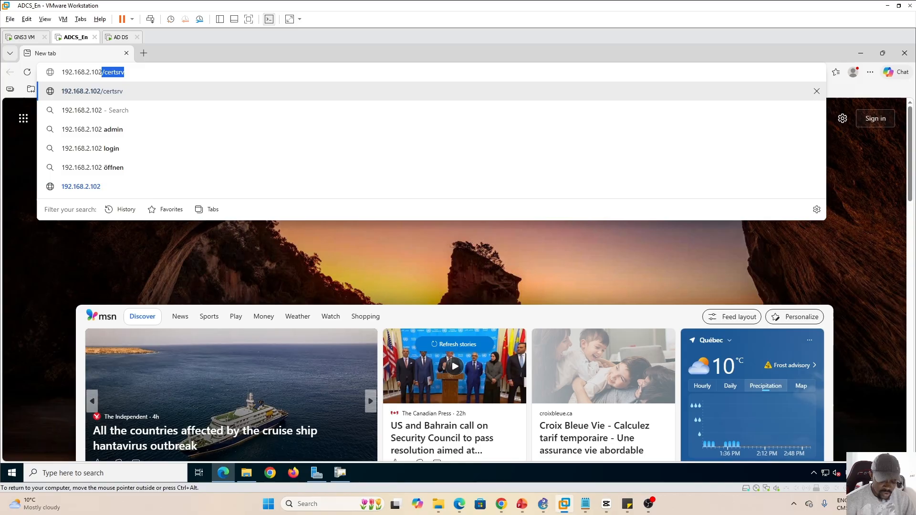
key("Right")
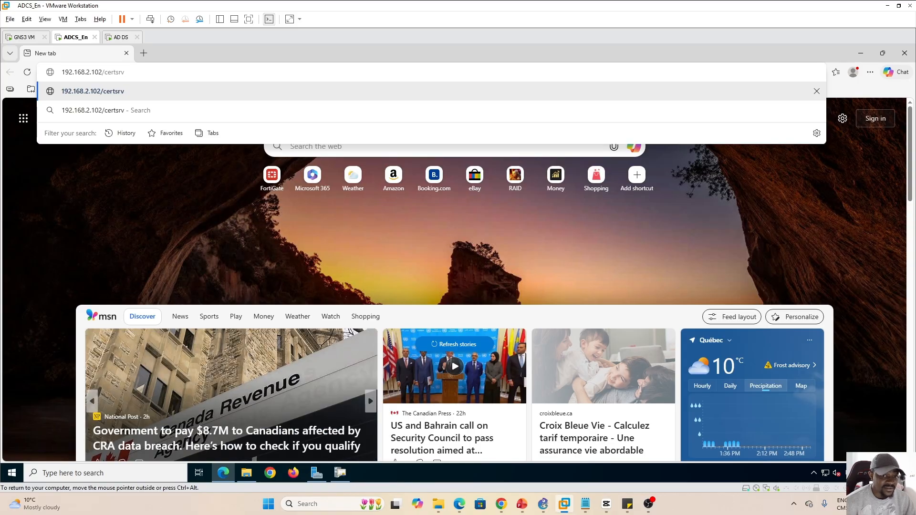
key("Return")
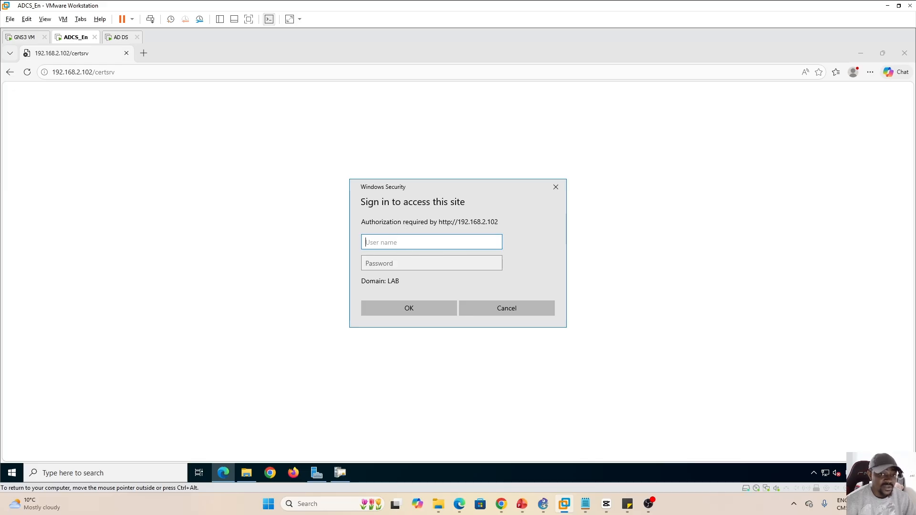
Check the domain user's account on the AD DS server, then return to the ADCS_En server
left_click(118, 38)
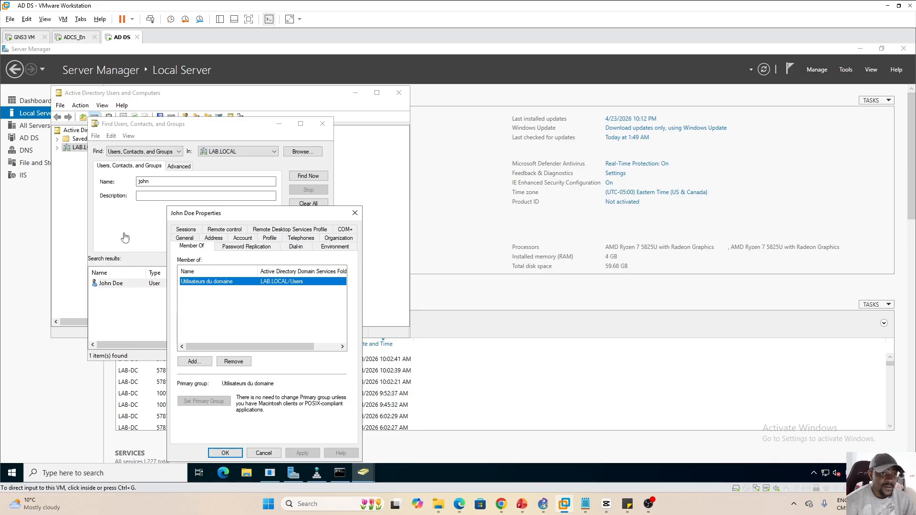
left_click(354, 213)
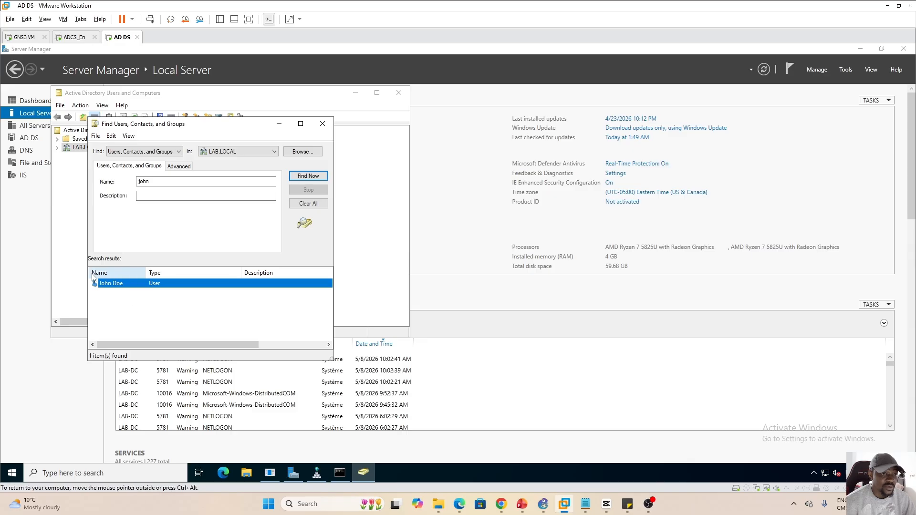
left_click(73, 37)
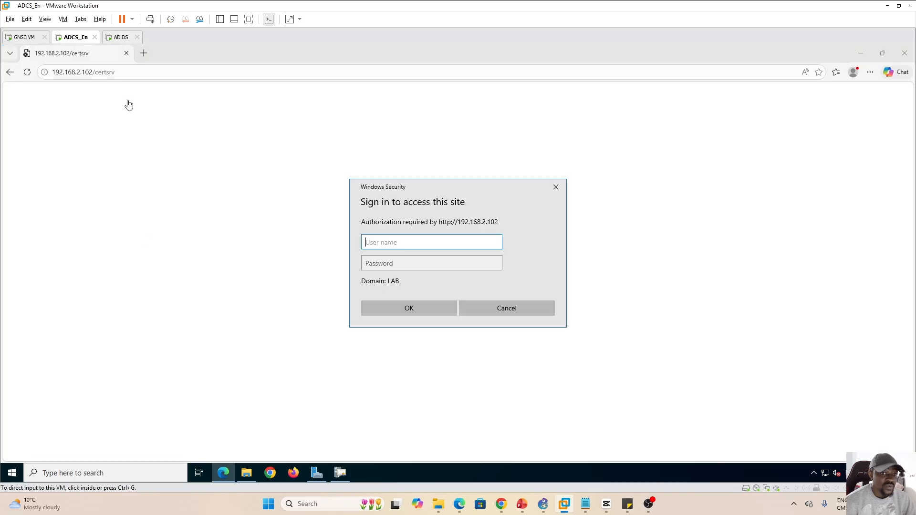
Sign in to the Windows Security prompt with the domain user's name and password
left_click(385, 244)
type("j")
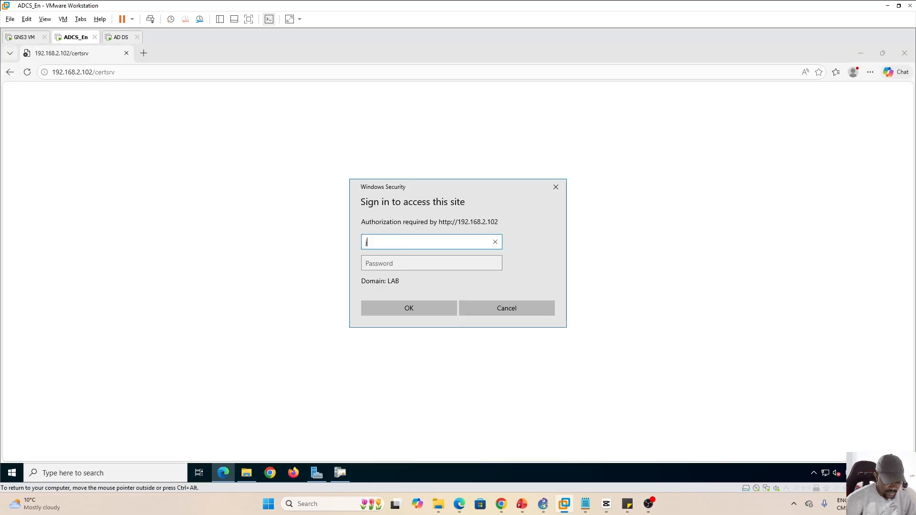
type("ohn")
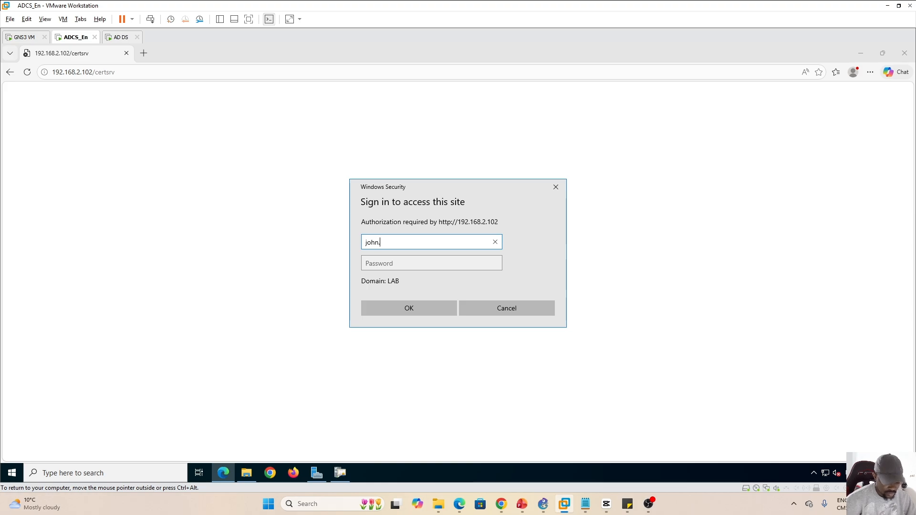
type(".doe")
key("Tab")
type("••")
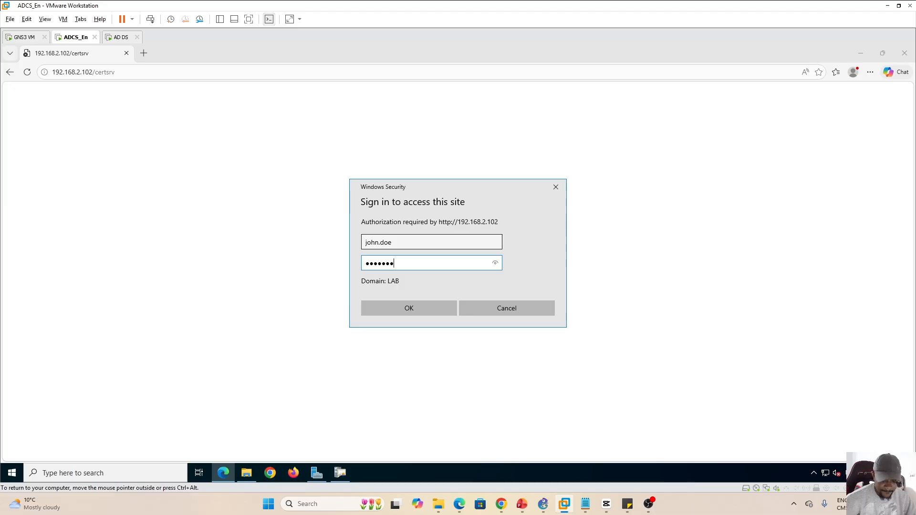
key("Return")
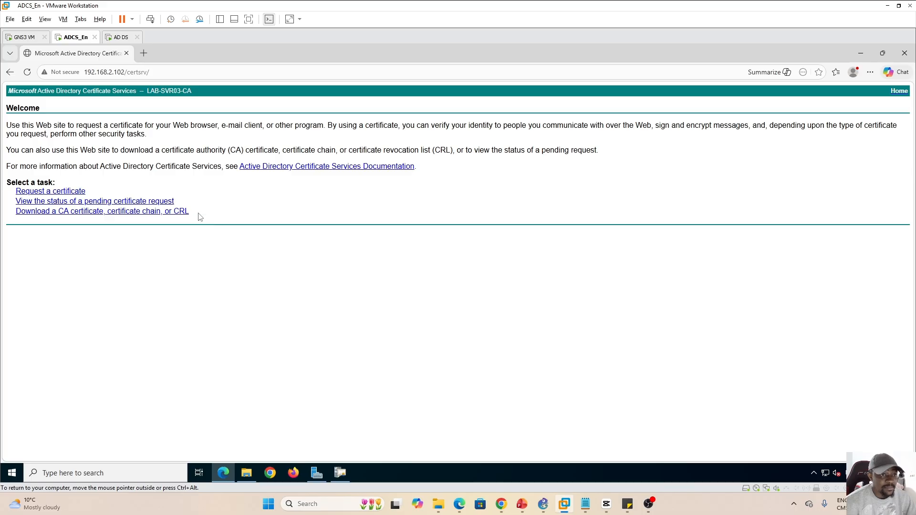
Look at the User Certificate request, then open the advanced request form and check its templates (User, Basic EFS)
left_click(44, 194)
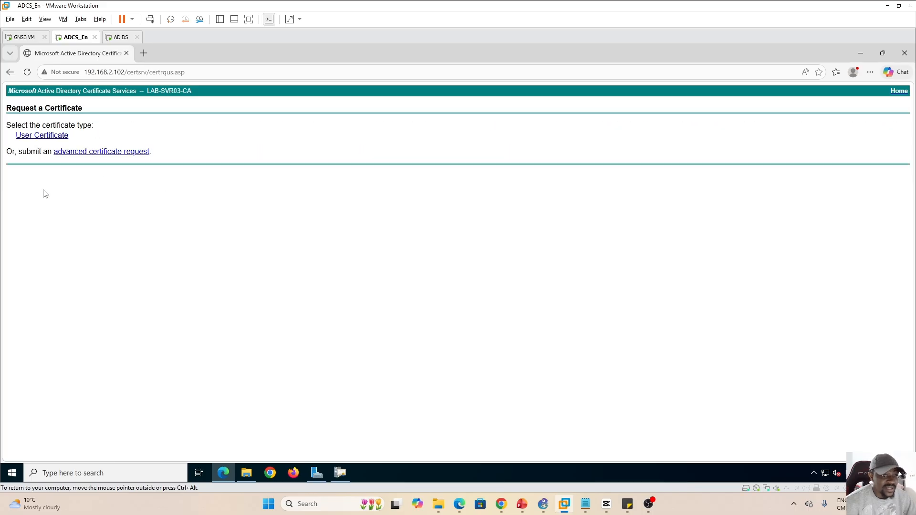
left_click(49, 136)
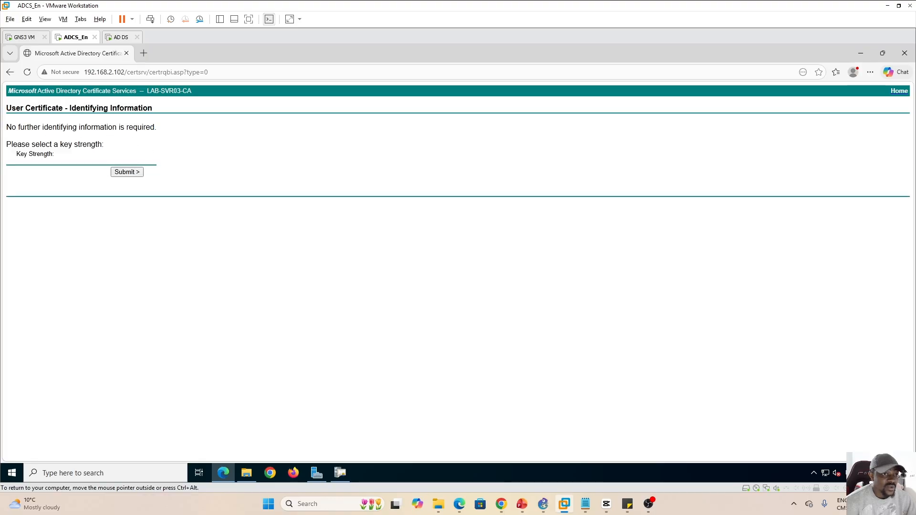
left_click(9, 72)
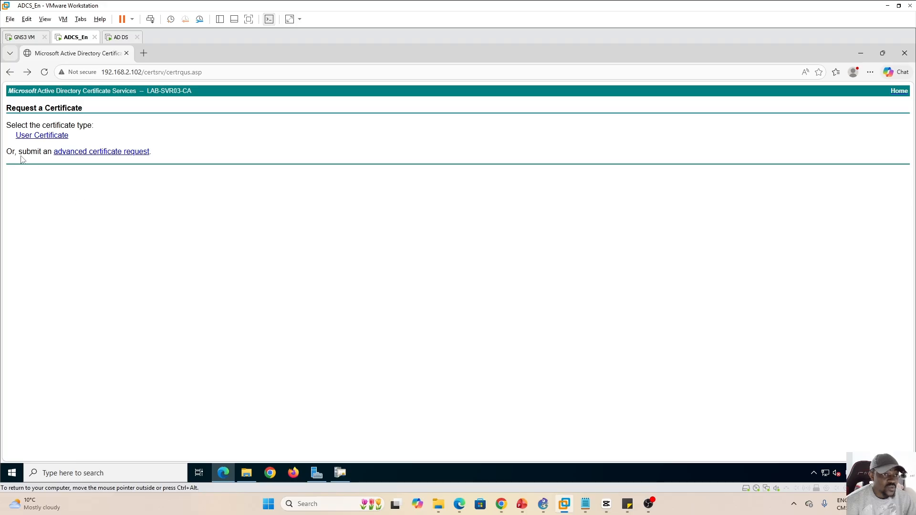
left_click(101, 152)
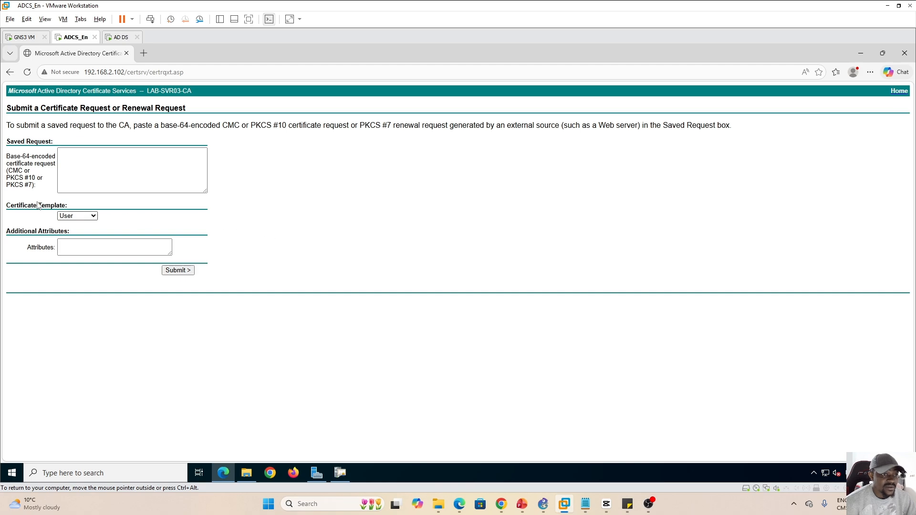
left_click(77, 215)
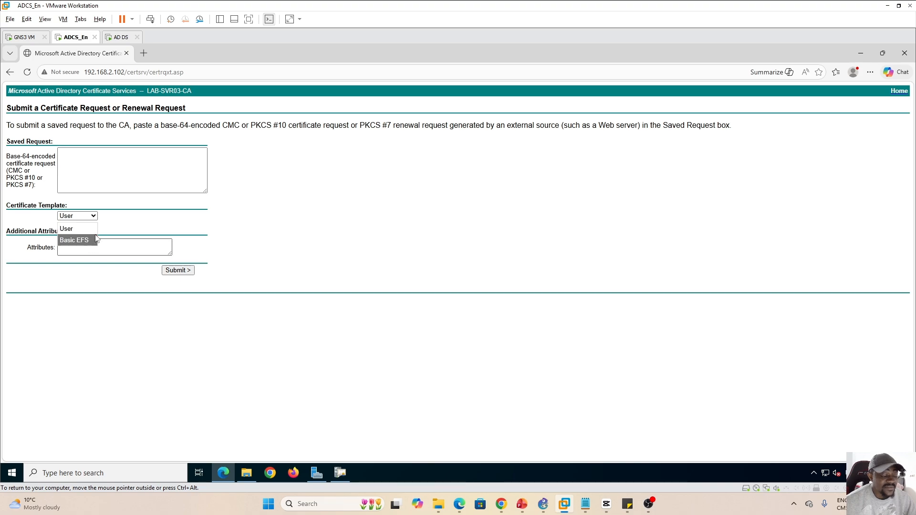
left_click(123, 226)
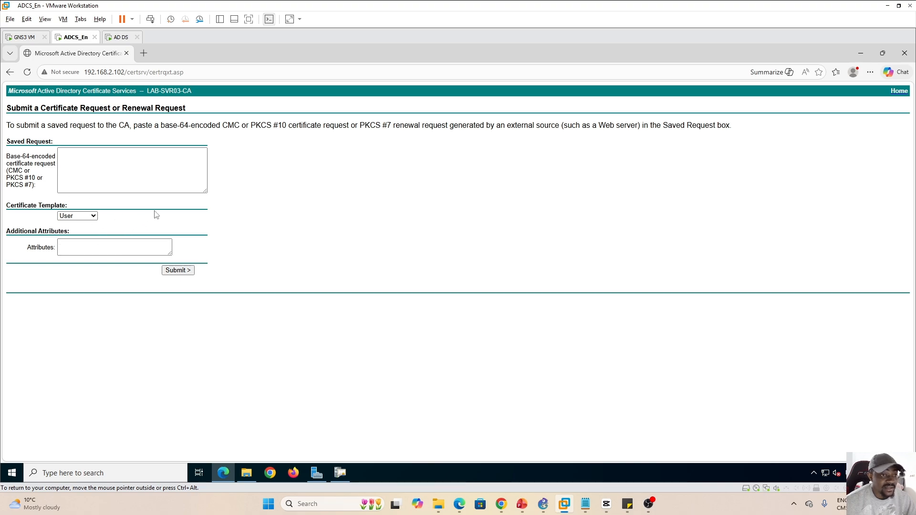
Open the Certificate Templates Console via Manage, maximize it, widen the name column and locate Web Server Template
left_click(342, 473)
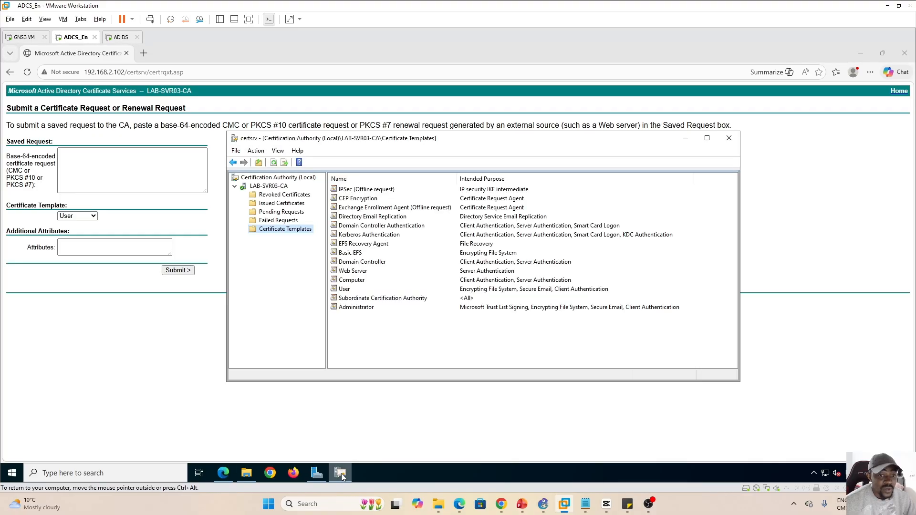
right_click(276, 233)
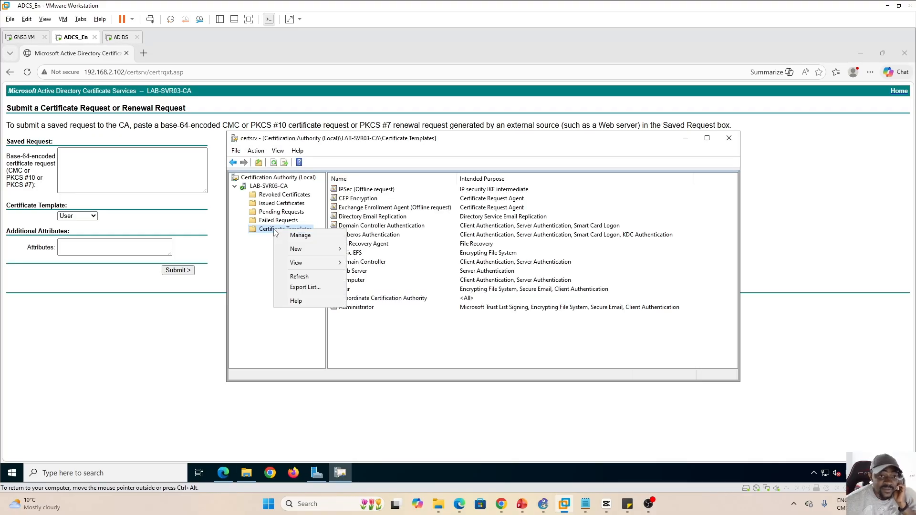
left_click(306, 237)
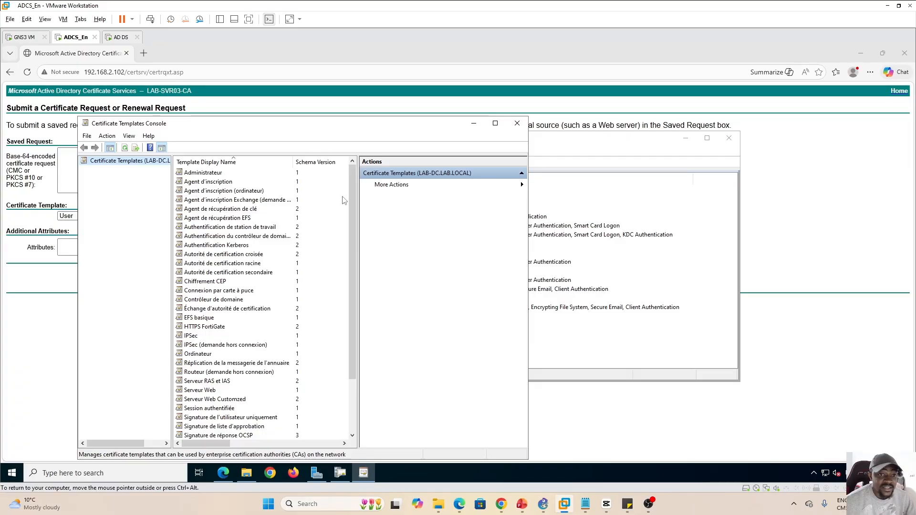
left_click(495, 123)
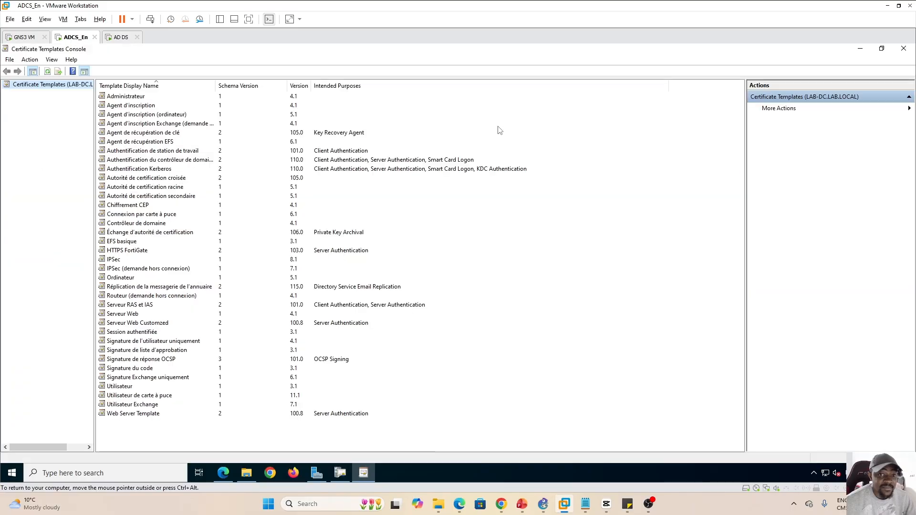
double_click(216, 86)
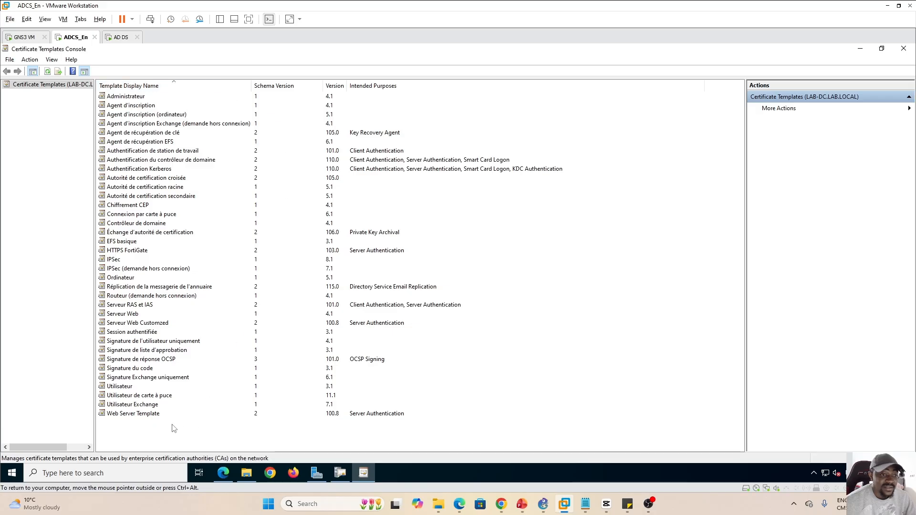
left_click_drag(172, 424, 191, 94)
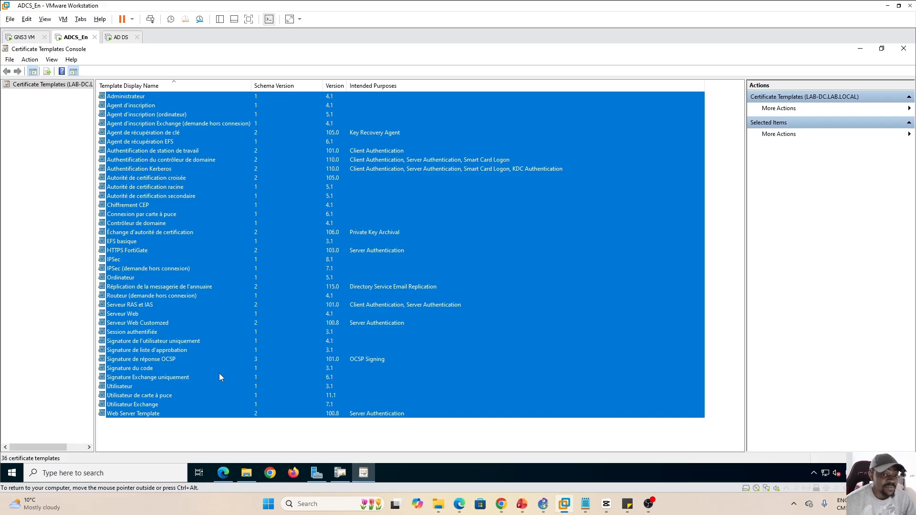
left_click(193, 436)
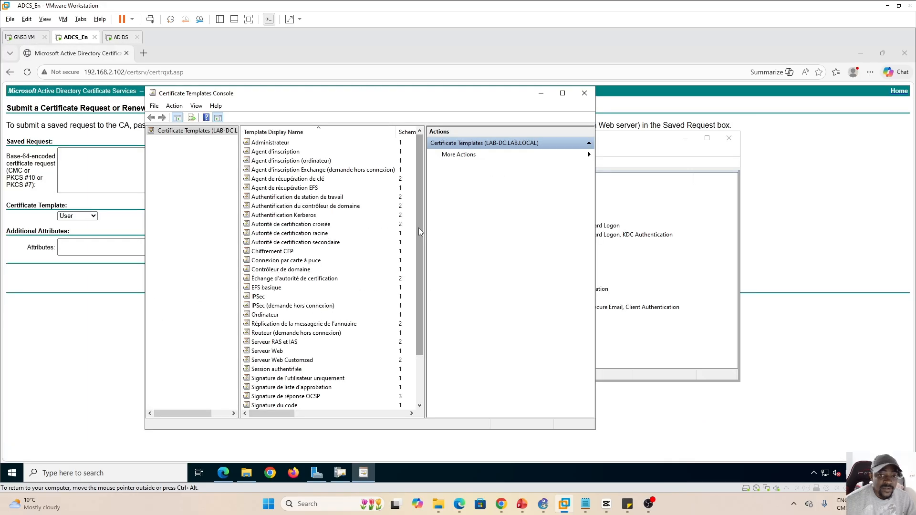
left_click_drag(419, 228, 422, 313)
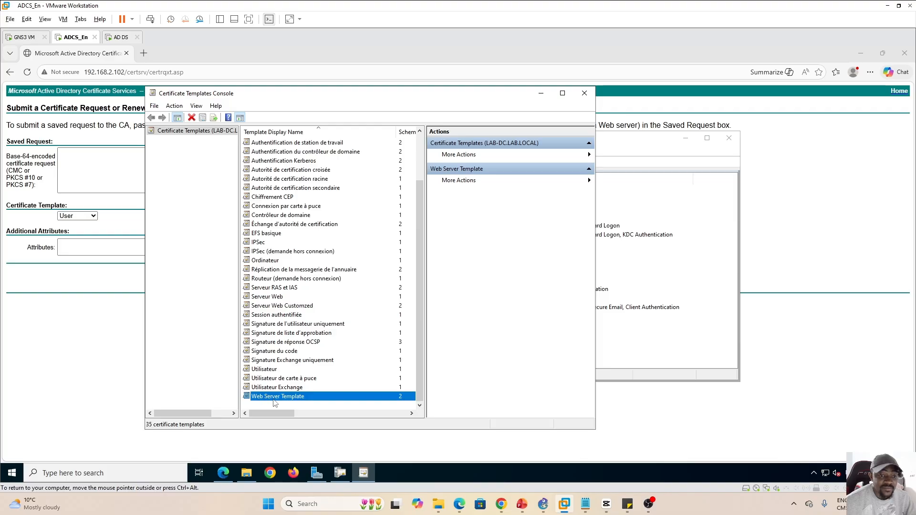
Duplicate Web Server Template as HTTPS FortiGate with 1-year validity, published in Active Directory
right_click(275, 398)
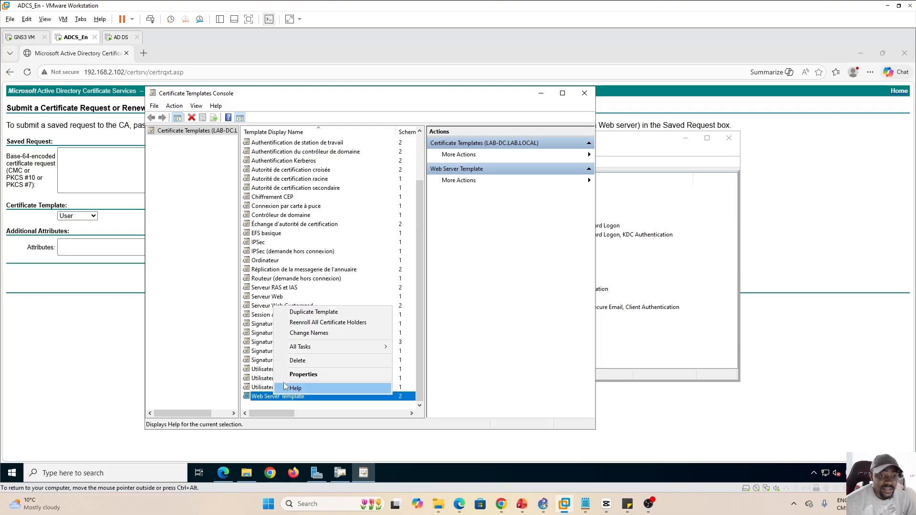
left_click(324, 313)
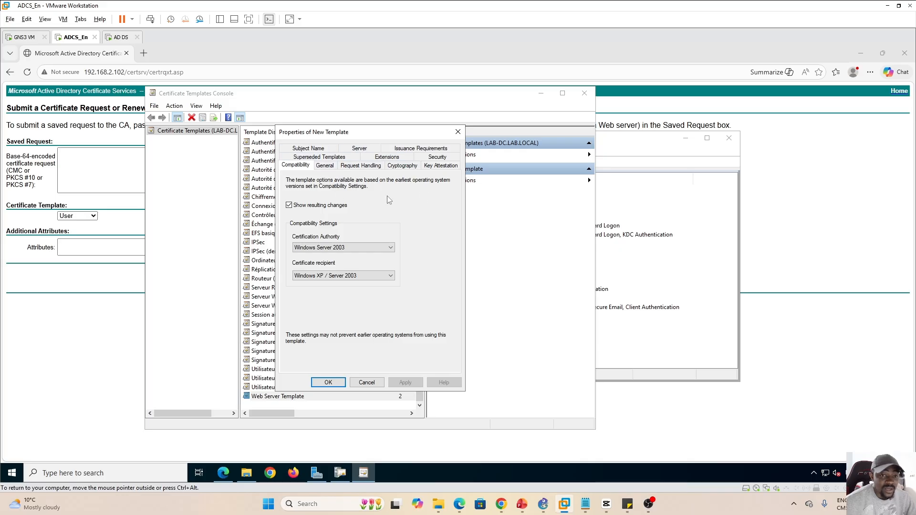
left_click(326, 167)
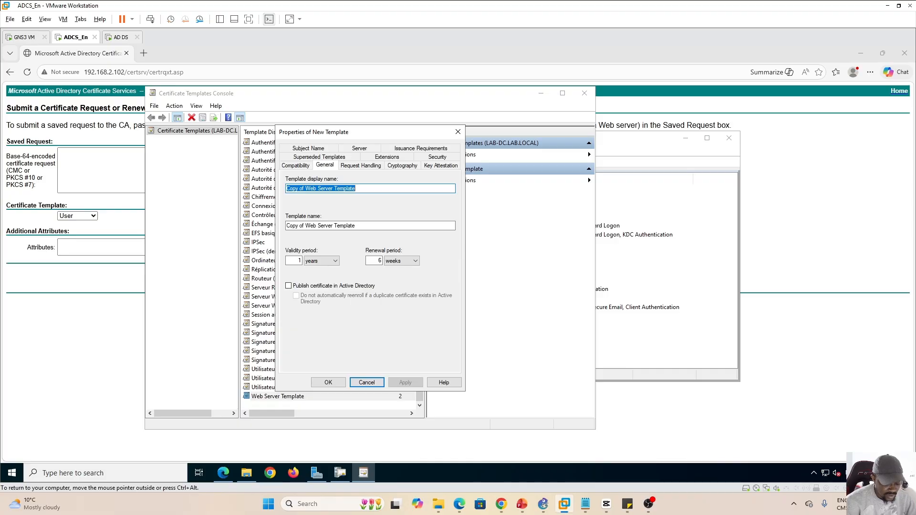
type("HTTPS FortiGate")
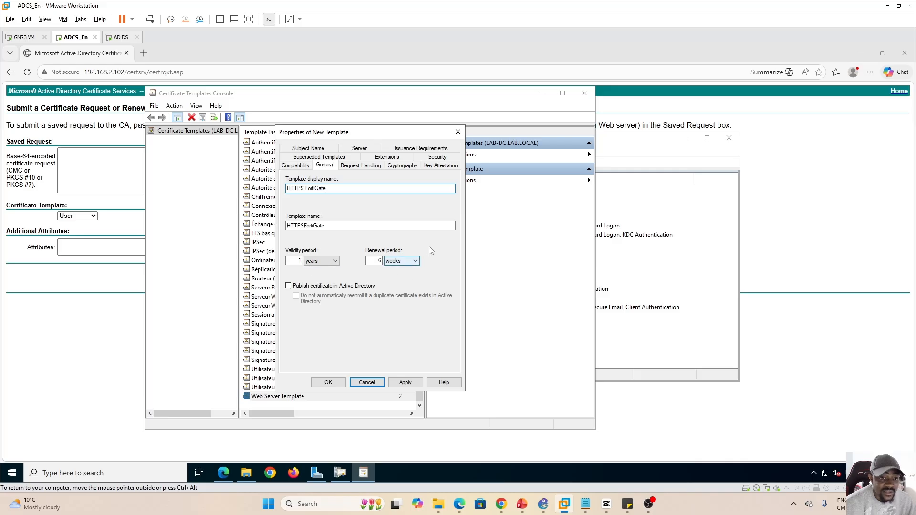
left_click(289, 286)
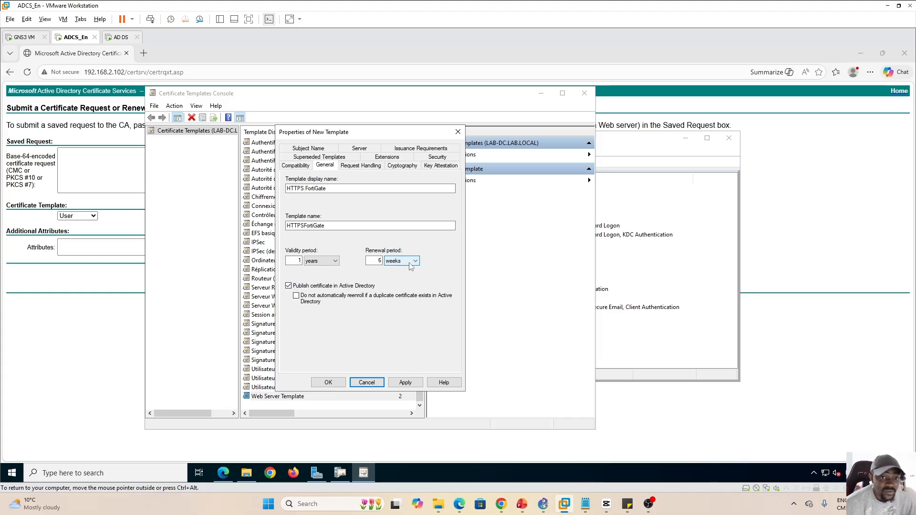
Review the template's Security, Superseded Templates, Extensions, Cryptography, Request Handling and Compatibility settings
left_click(439, 158)
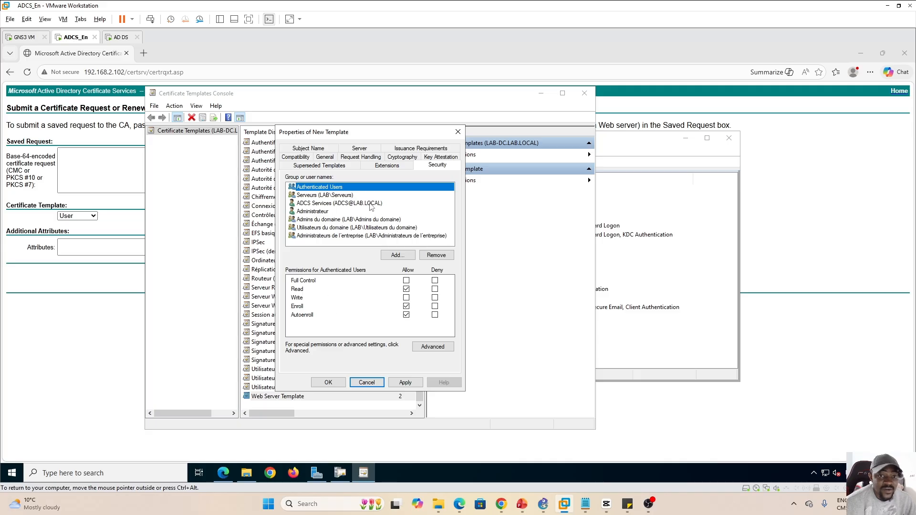
left_click(337, 169)
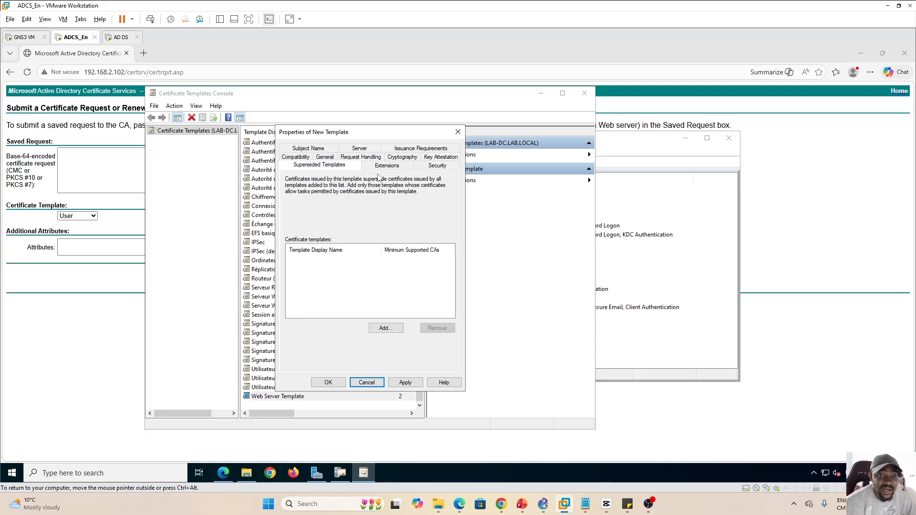
left_click(390, 171)
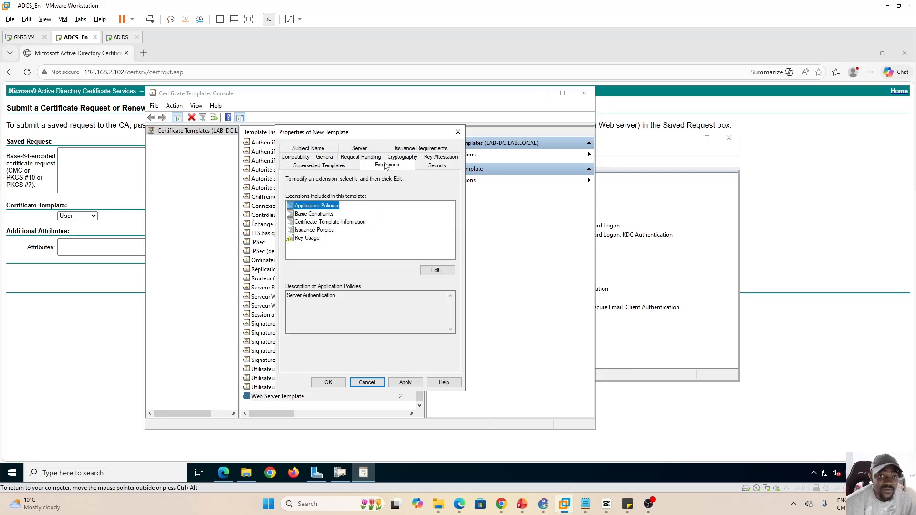
left_click(408, 158)
left_click(360, 167)
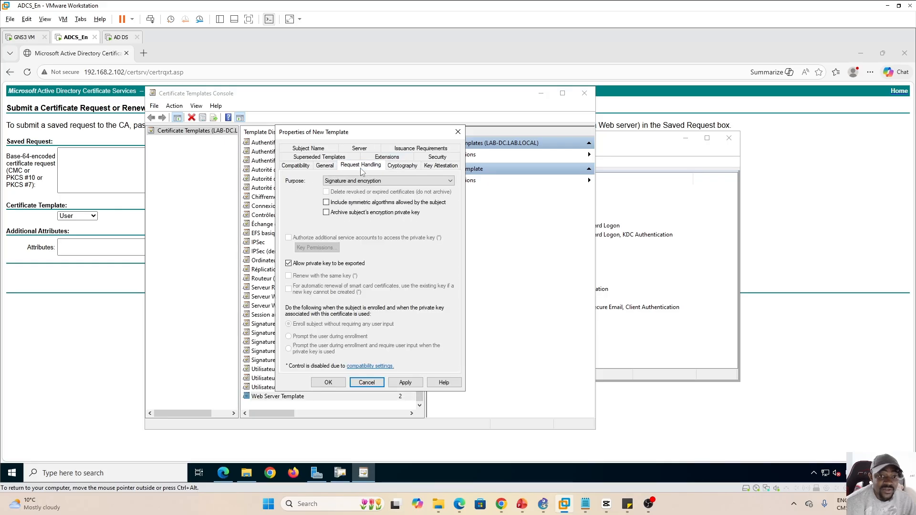
left_click(307, 167)
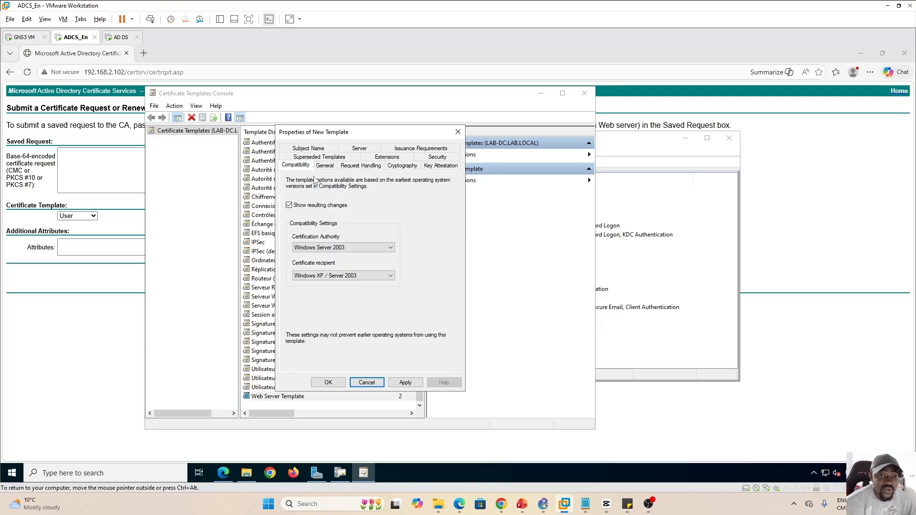
Apply and save the HTTPS FortiGate template, then select it in the templates list
left_click(404, 382)
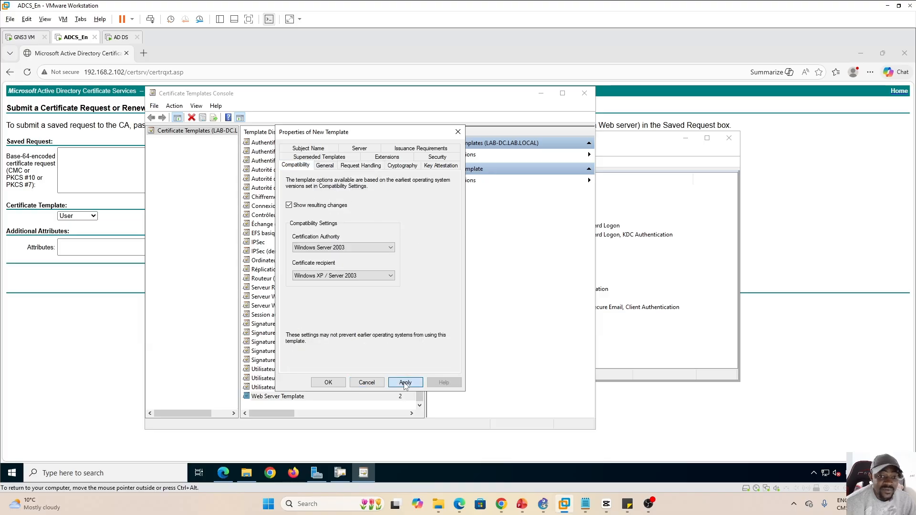
left_click(328, 382)
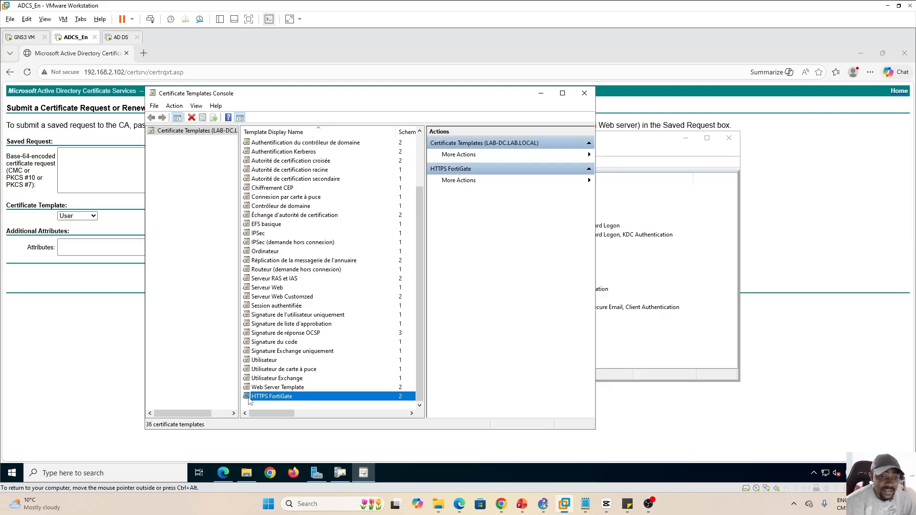
left_click(301, 388)
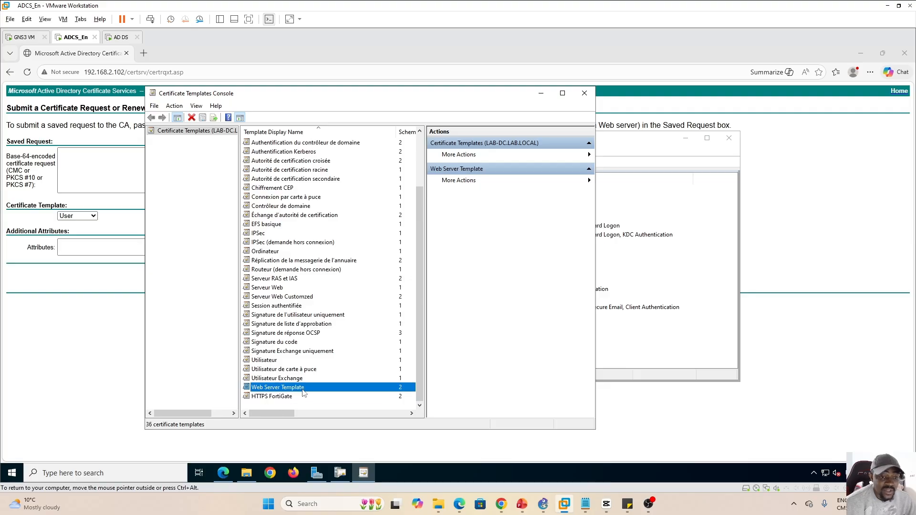
left_click(284, 398)
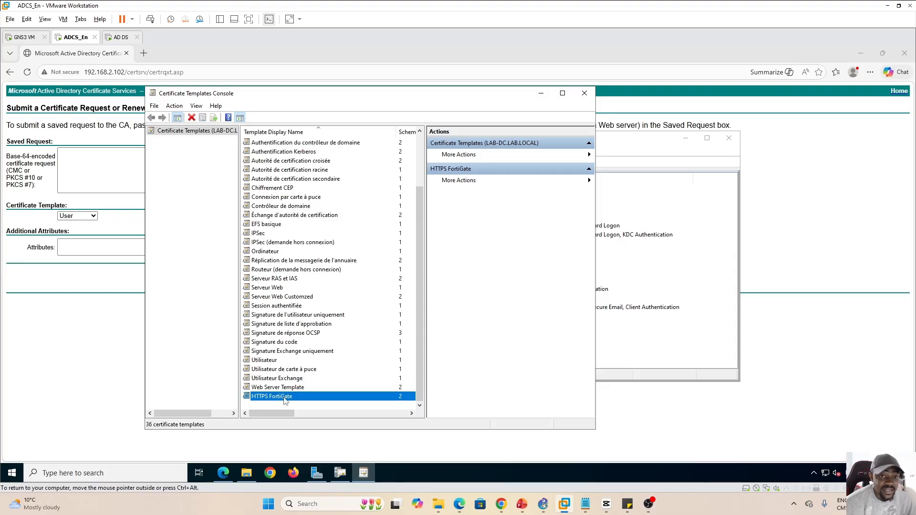
Close the Certificate Templates Console and briefly view the presentation slides
left_click(585, 93)
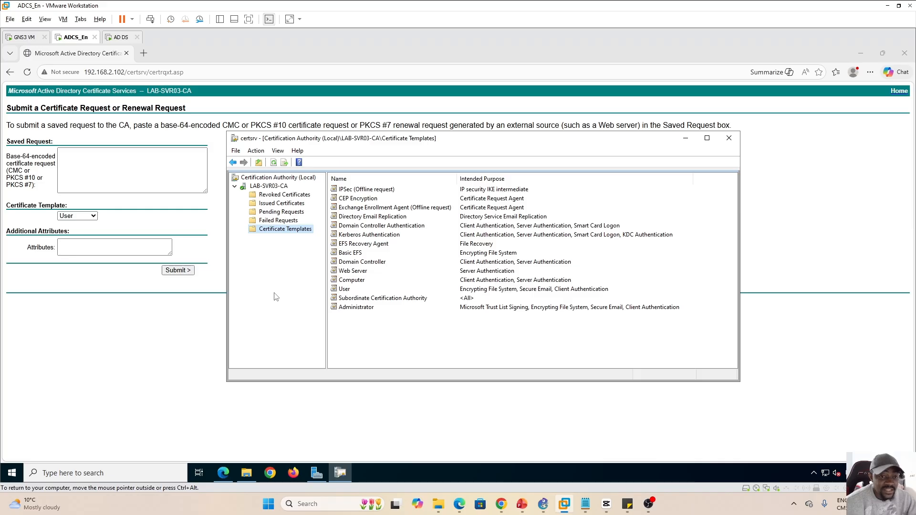
left_click(523, 503)
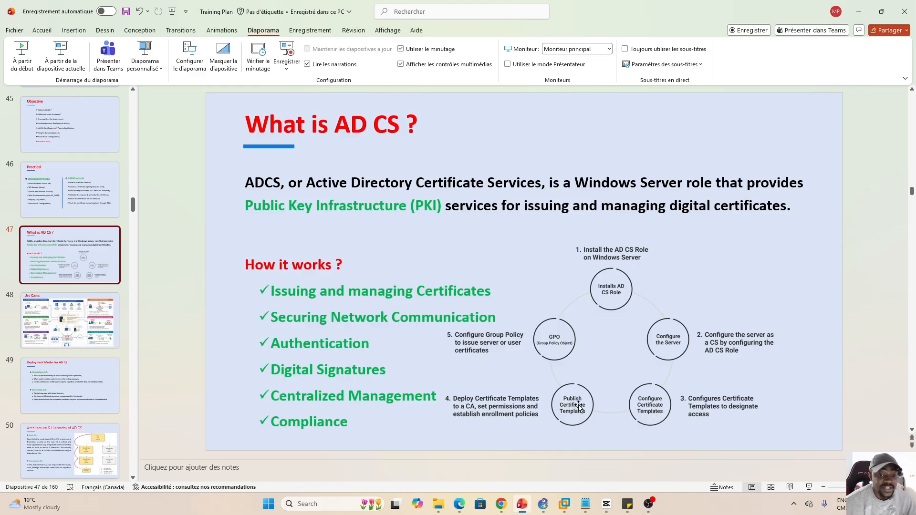
left_click(522, 509)
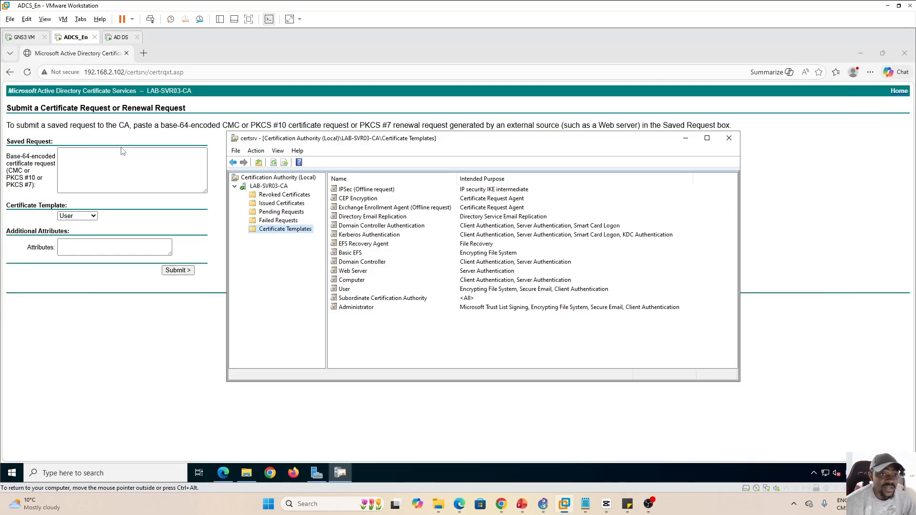
Enable HTTPS FortiGate as a certificate template to issue on LAB-SVR03-CA
right_click(286, 231)
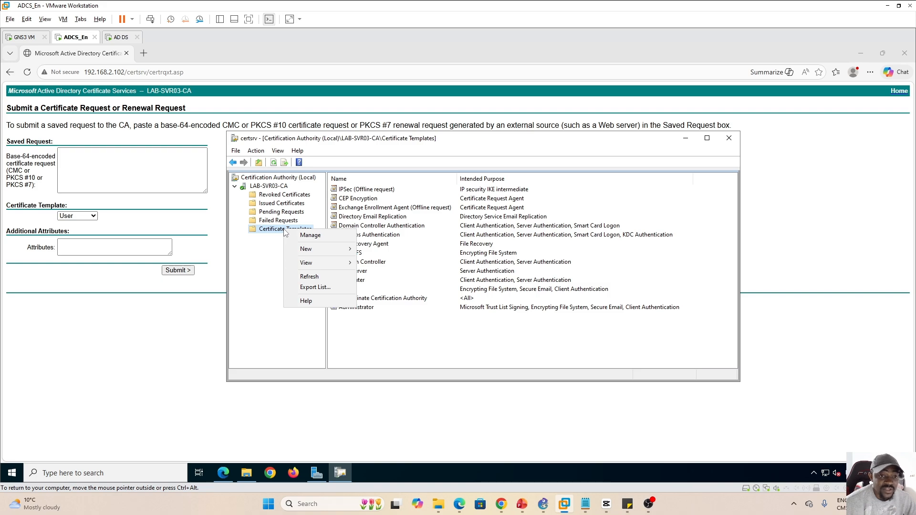
mouse_move(328, 250)
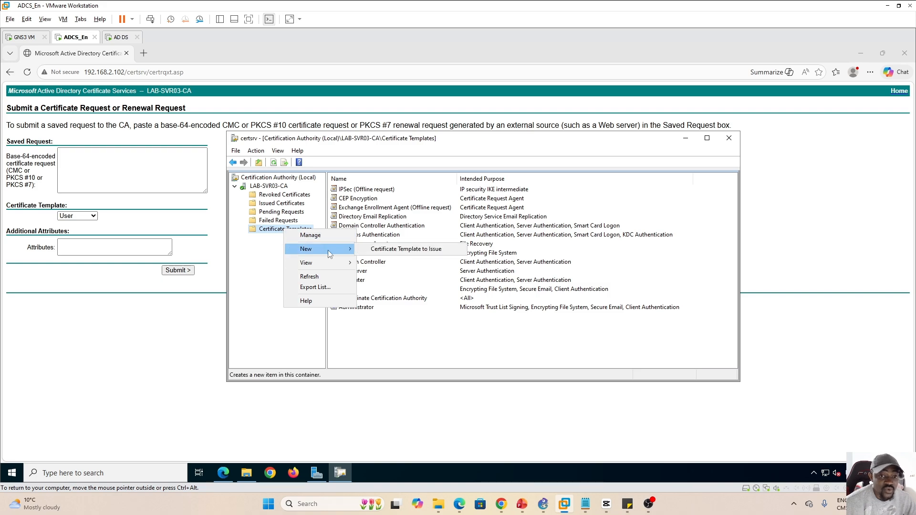
left_click(413, 250)
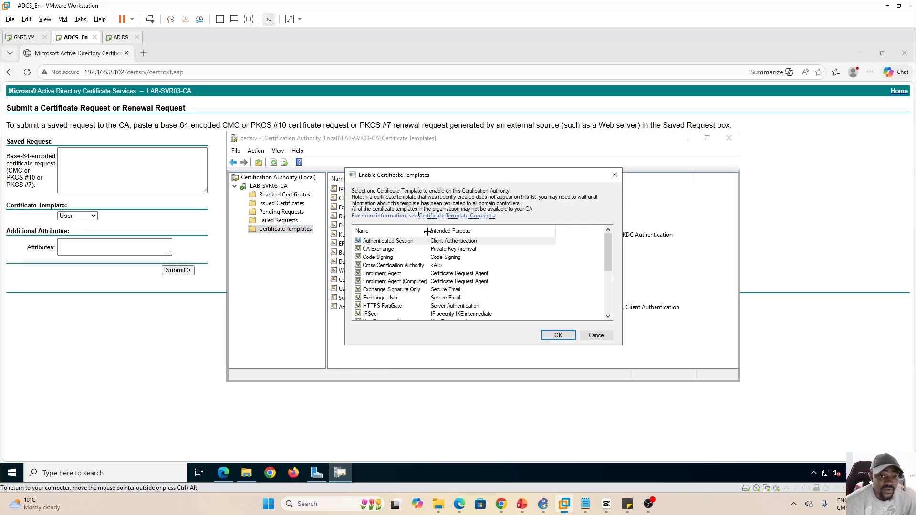
left_click(378, 308)
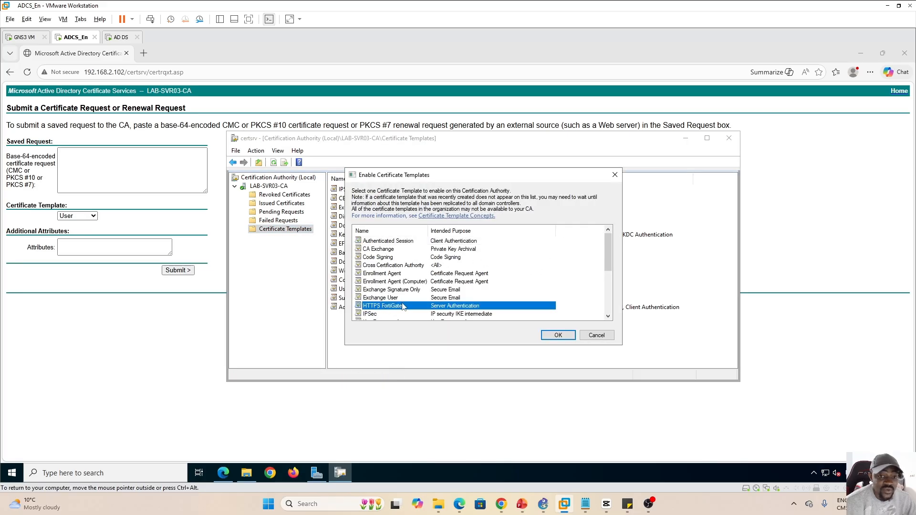
left_click(558, 335)
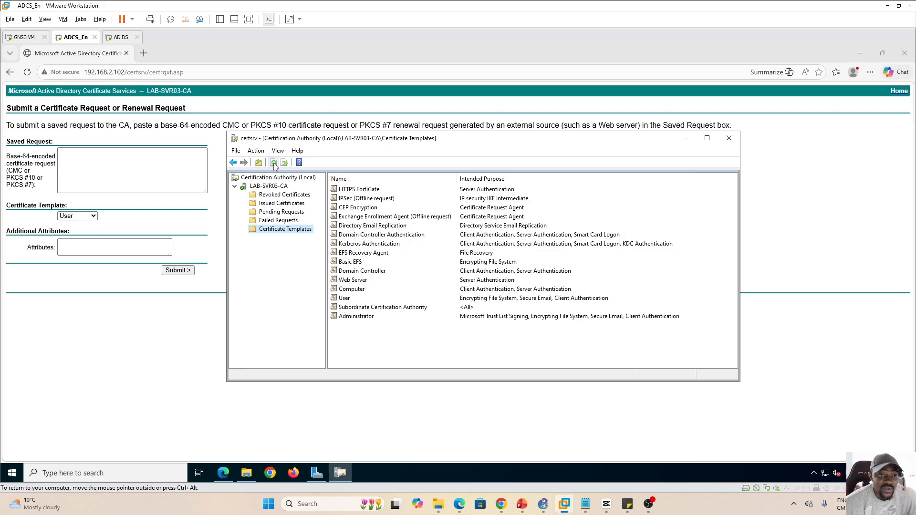
In Server Manager's AD CS page, restart the Active Directory Certificate Services service
left_click(231, 473)
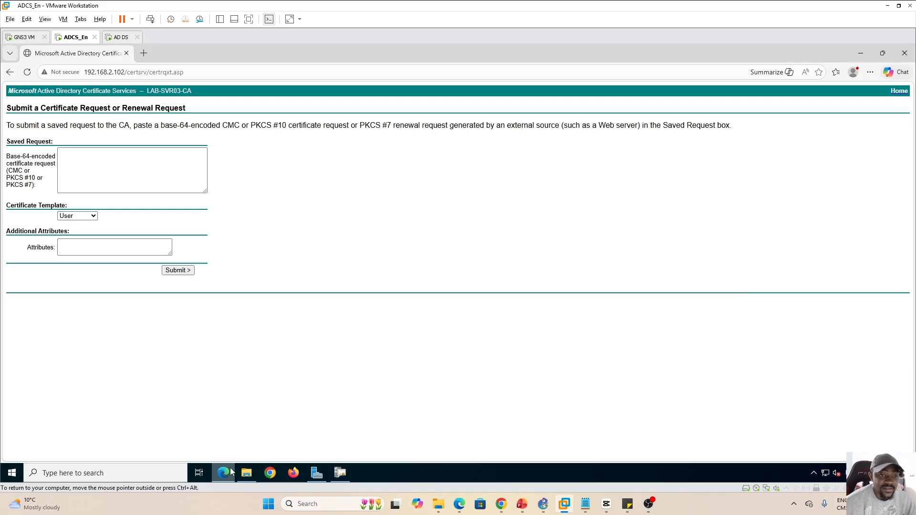
left_click(317, 477)
left_click(33, 139)
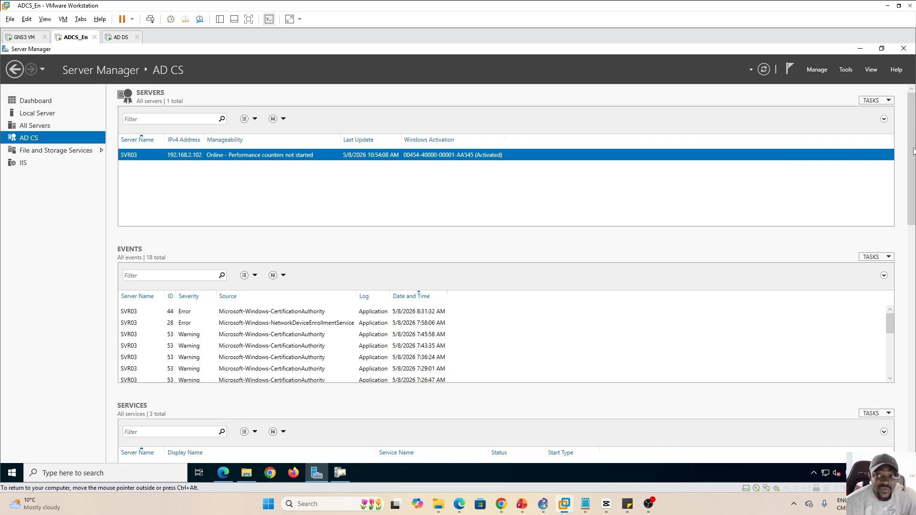
scroll(914, 167, "down", 2)
scroll(913, 167, "down", 2)
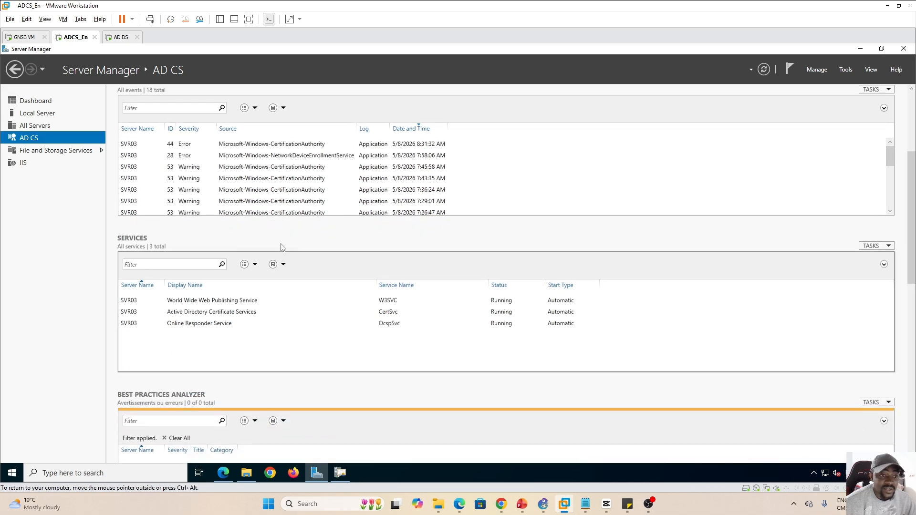
left_click(213, 315)
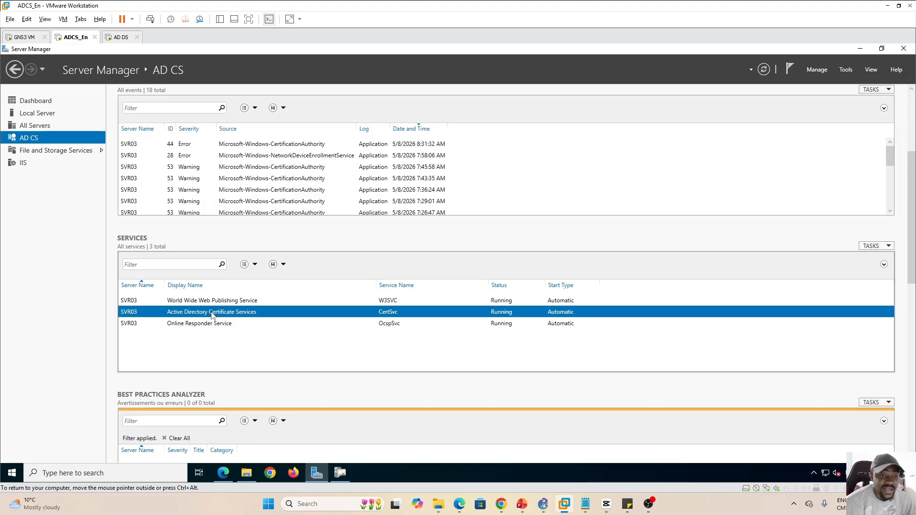
right_click(222, 315)
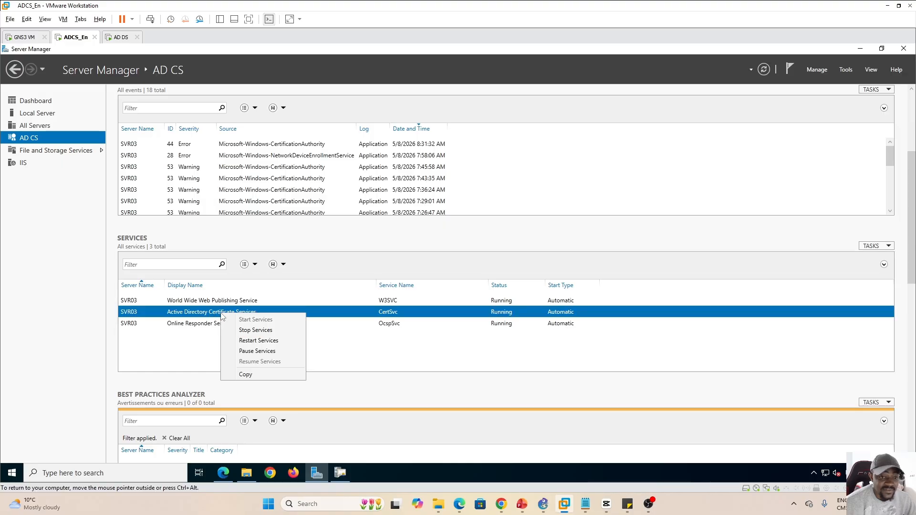
left_click(269, 341)
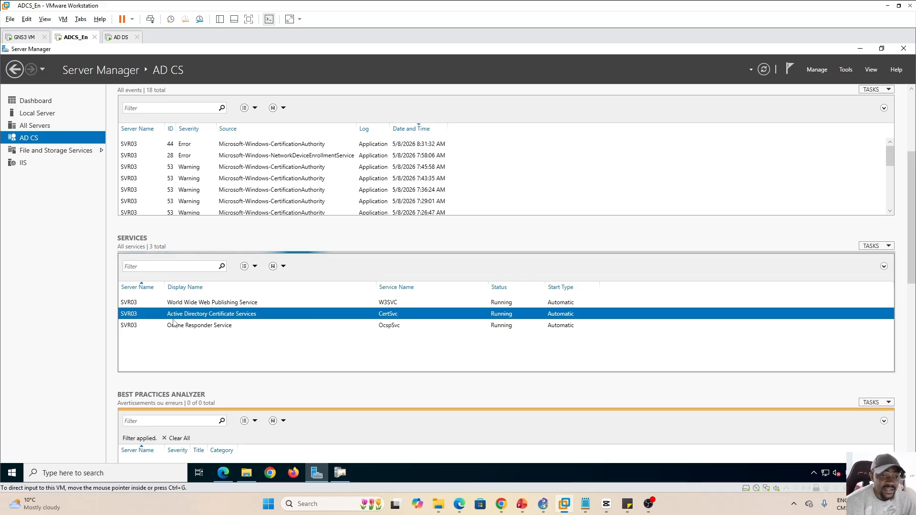
Restart the Online Responder and World Wide Web Publishing services, then return to the request page
left_click(195, 328)
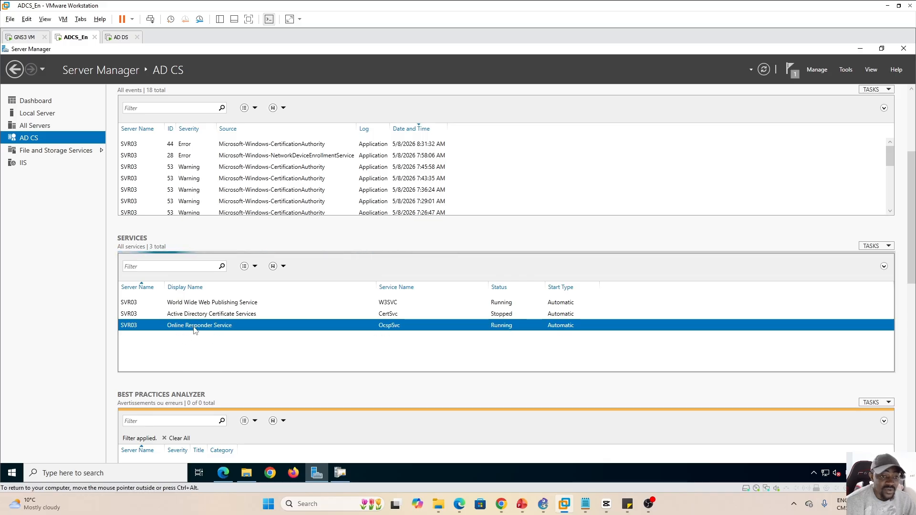
right_click(194, 329)
left_click(232, 354)
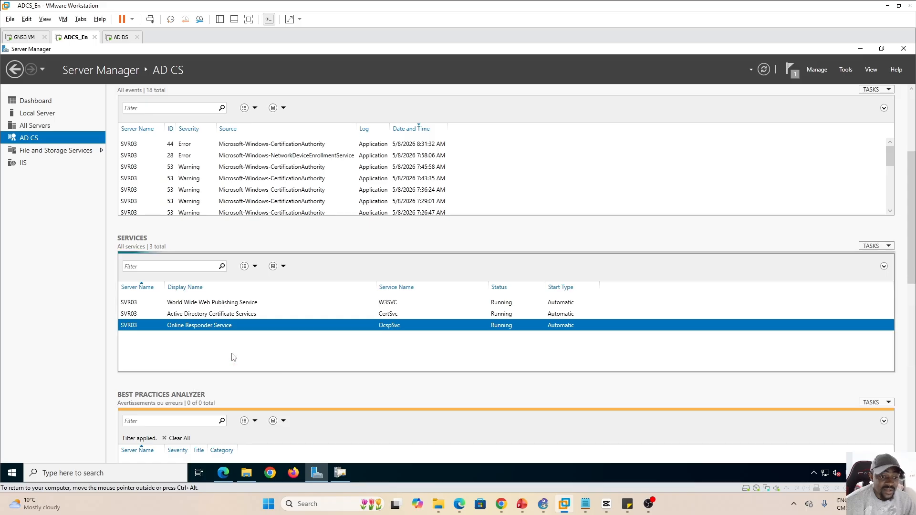
left_click(216, 305)
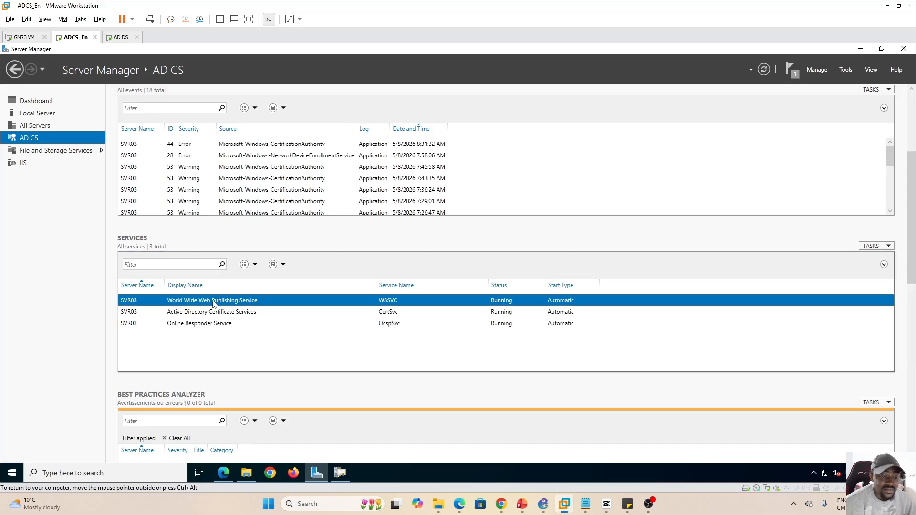
right_click(214, 305)
left_click(246, 330)
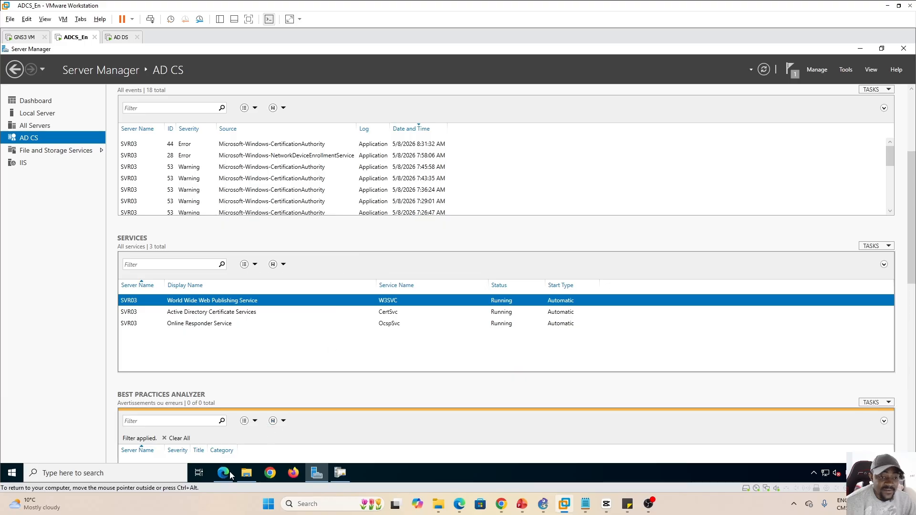
left_click(249, 451)
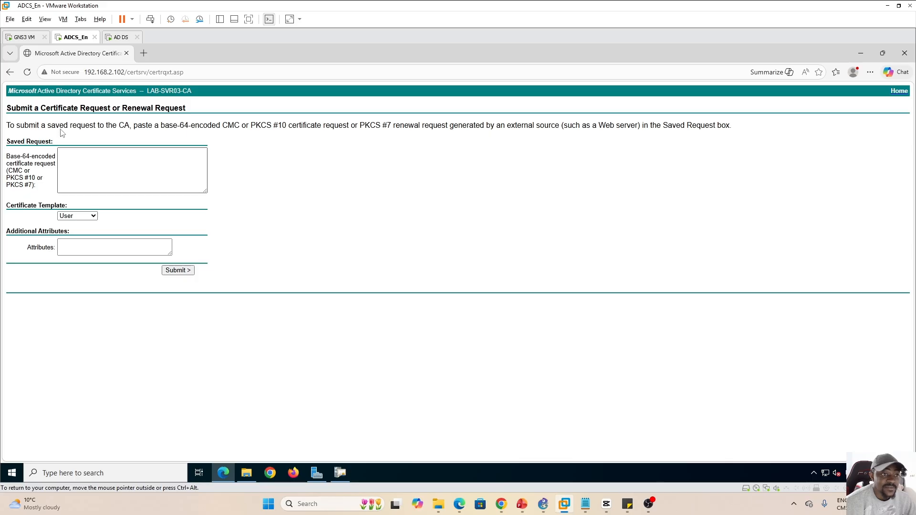
Reload the request page, confirm HTTPS FortiGate is in the template list, then show the slides
left_click(27, 72)
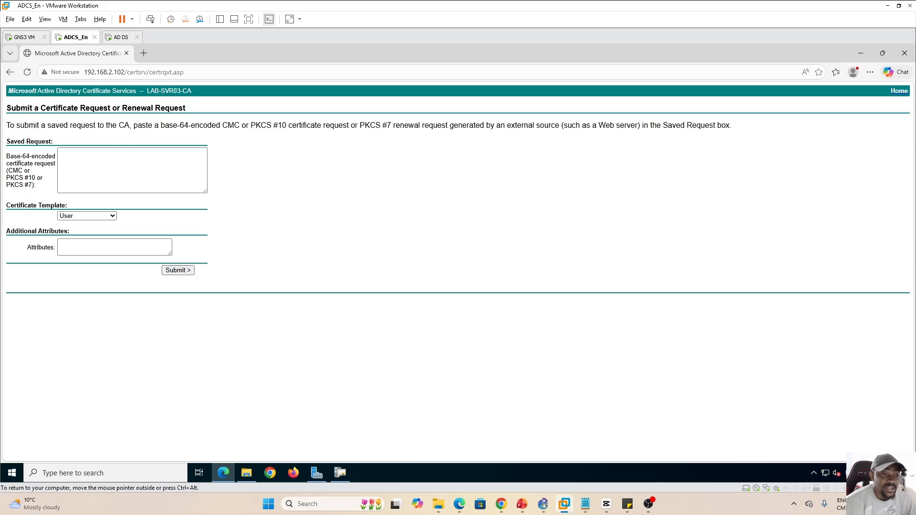
left_click(109, 217)
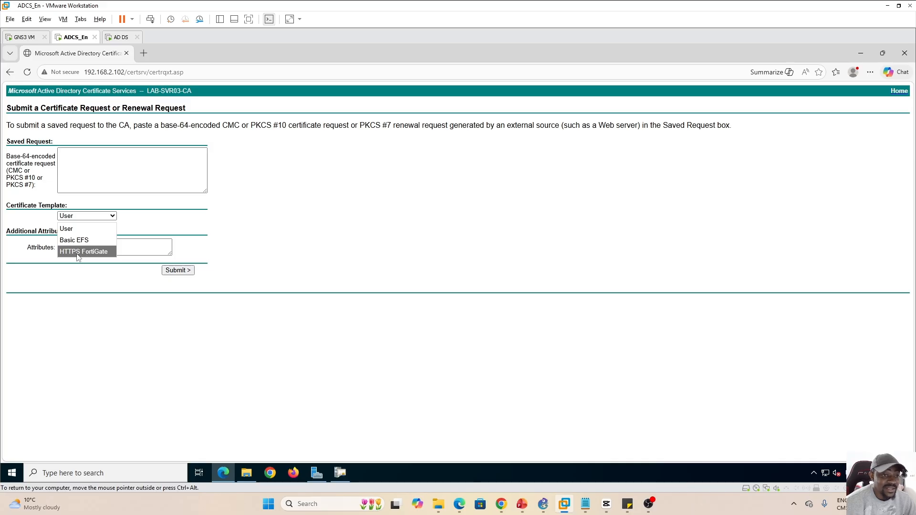
left_click(269, 228)
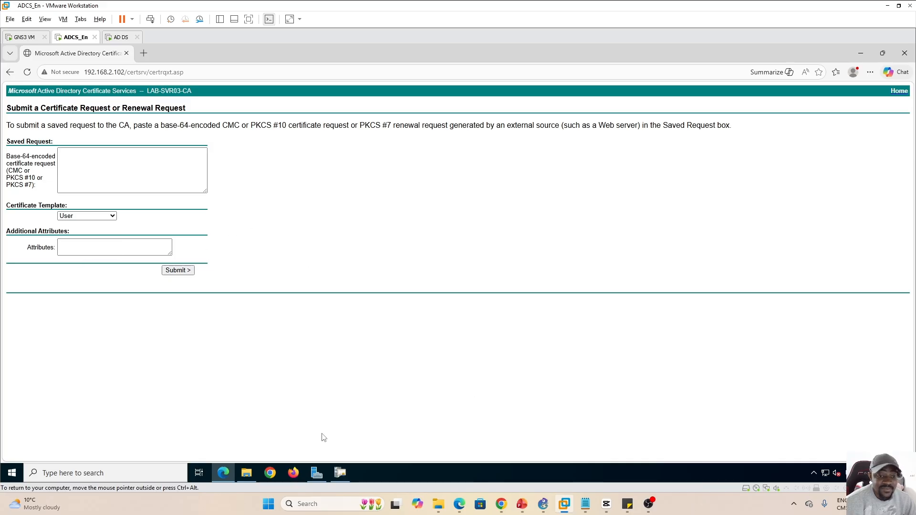
left_click(522, 504)
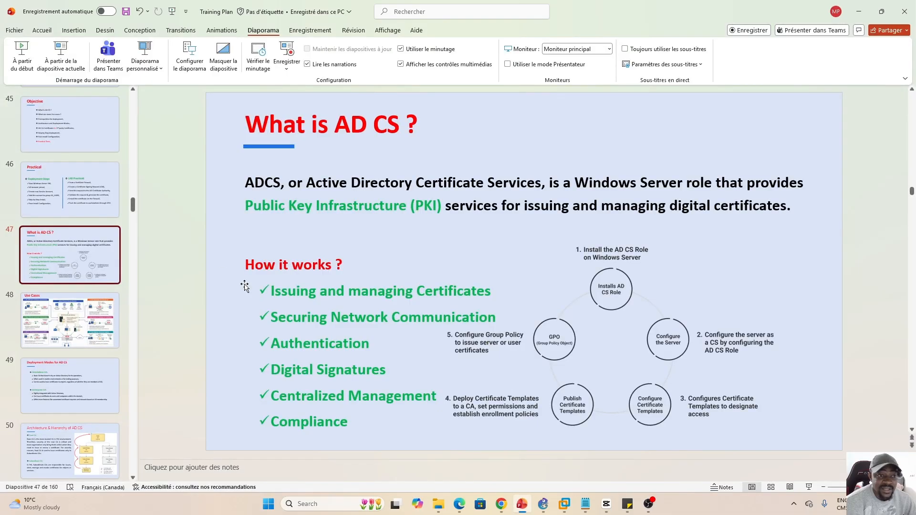
Show PowerPoint slide 54 'Practical' (Lab #2 HTTPS on FortiGate), then return to ADCS_En's request page
mouse_move(134, 205)
left_mouse_down()
mouse_move(133, 231)
mouse_move(134, 221)
left_mouse_up()
left_click(104, 260)
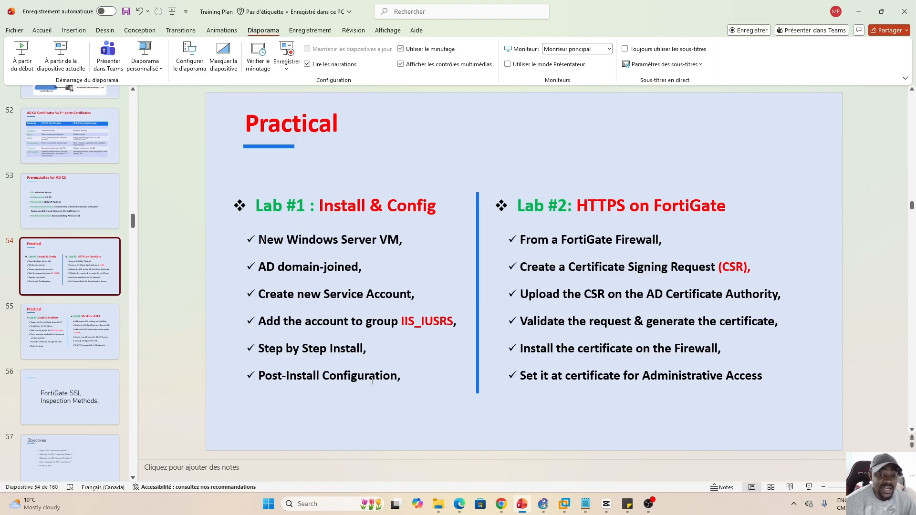
left_click(565, 503)
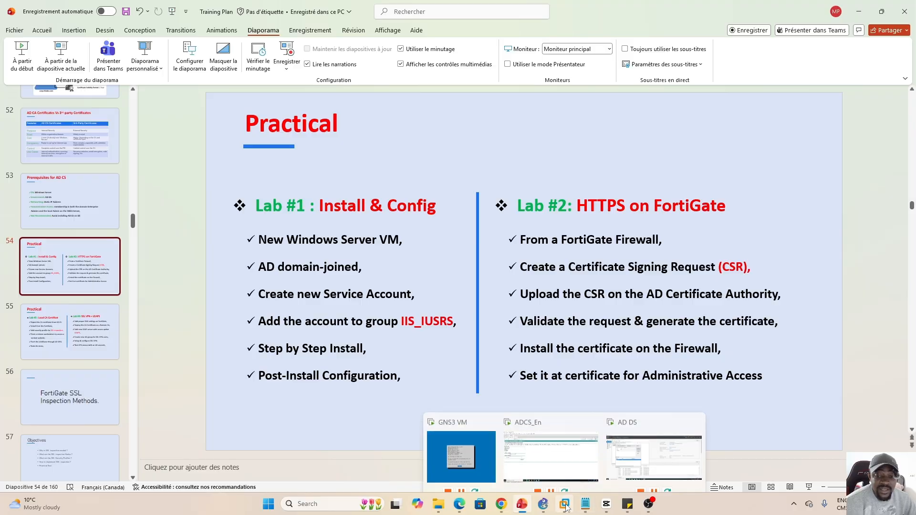
left_click(550, 459)
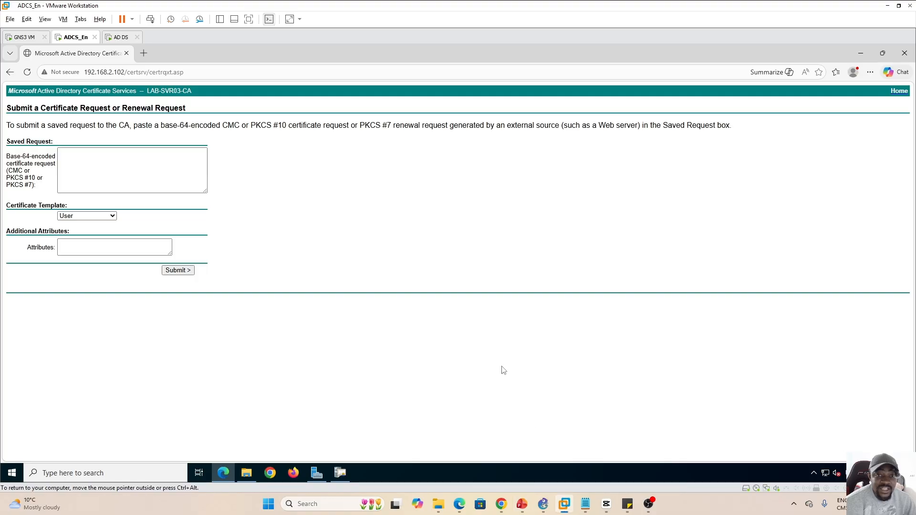
left_click(341, 473)
left_click(275, 186)
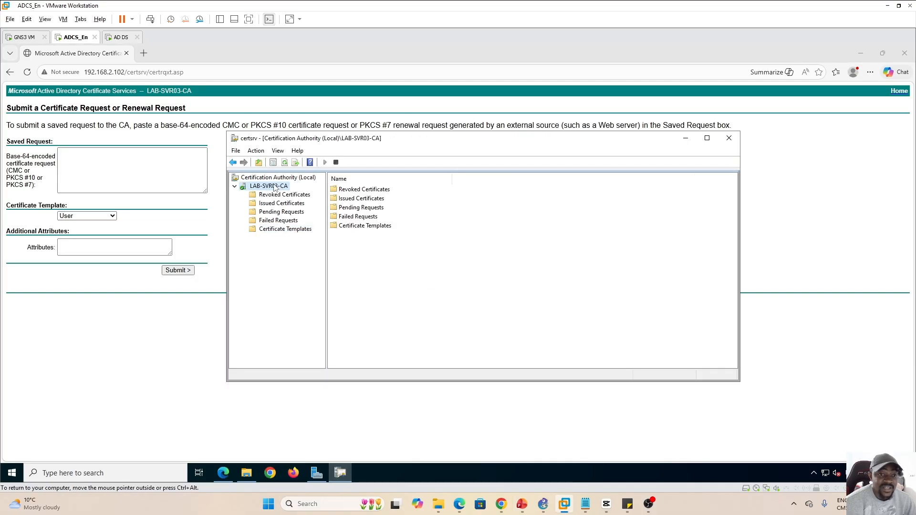
right_click(275, 186)
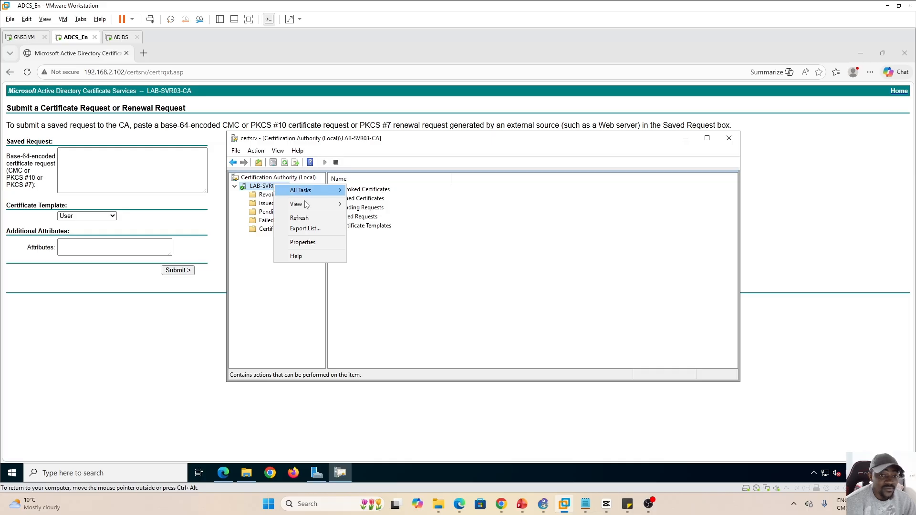
left_click(305, 244)
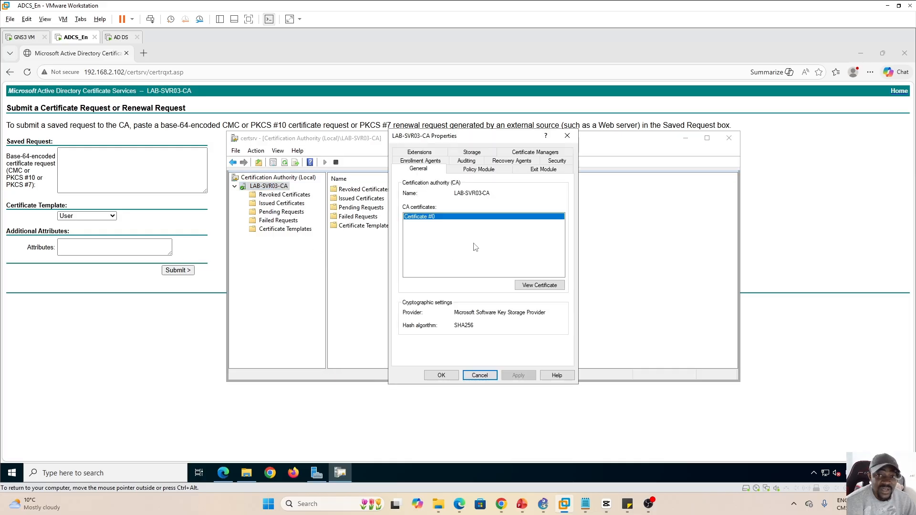
left_click(480, 169)
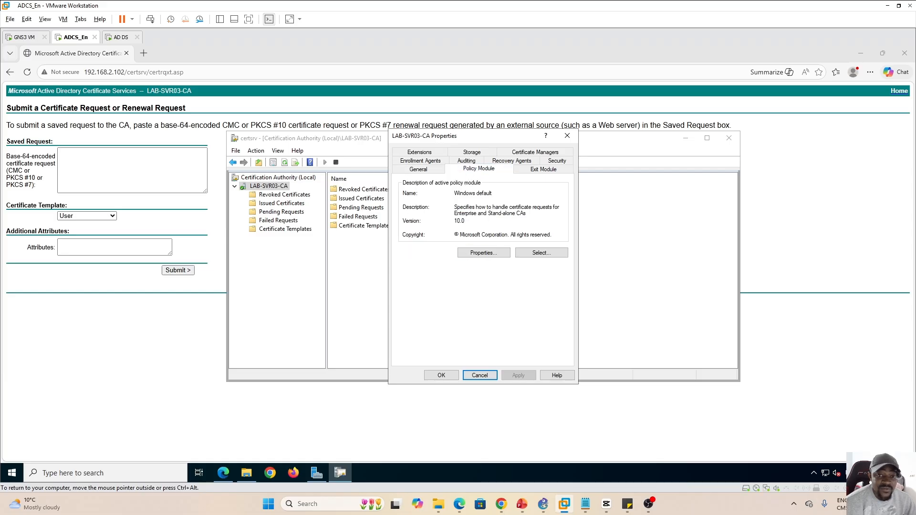
left_click(483, 254)
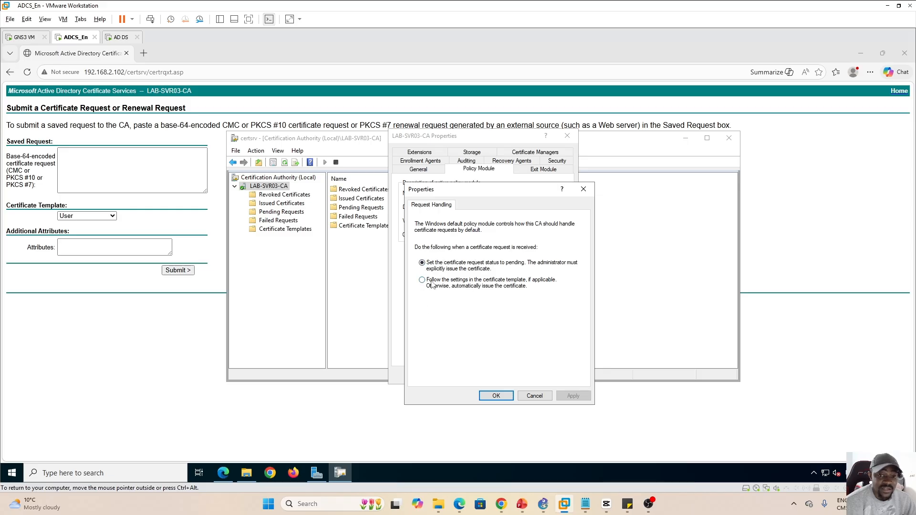
left_click(527, 398)
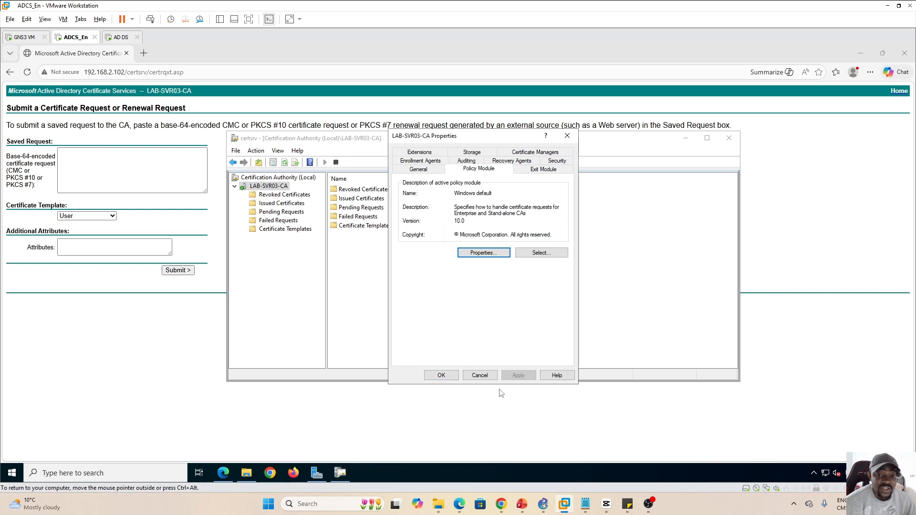
left_click(479, 375)
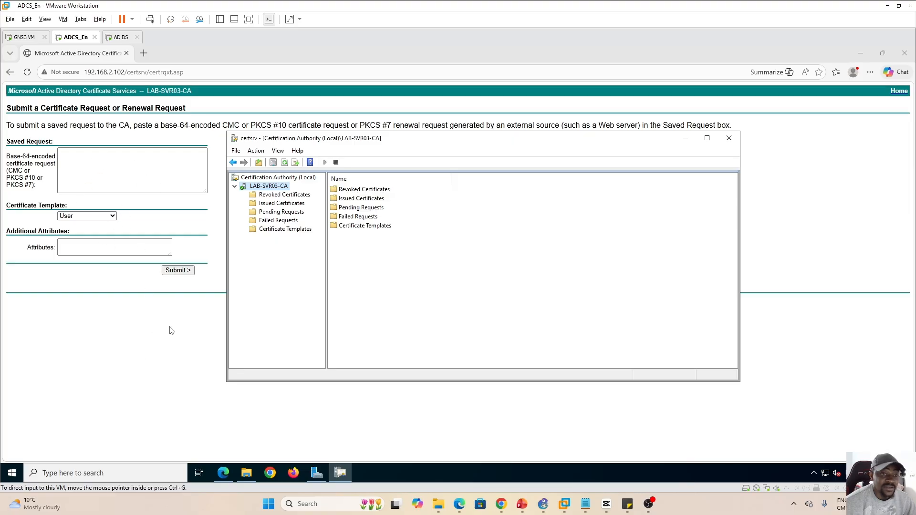
left_click(686, 138)
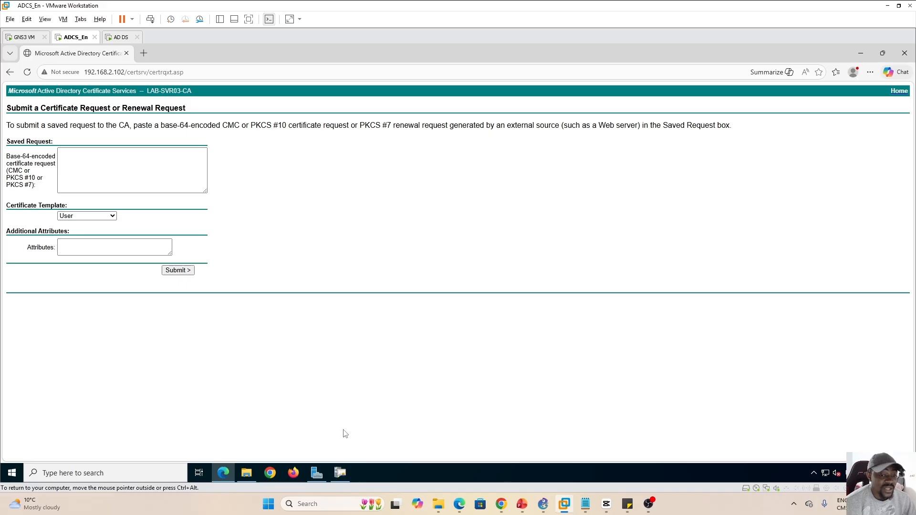
Glance at the training slides, then switch to the FortiGate-Prod admin page in the VM browser
mouse_move(341, 478)
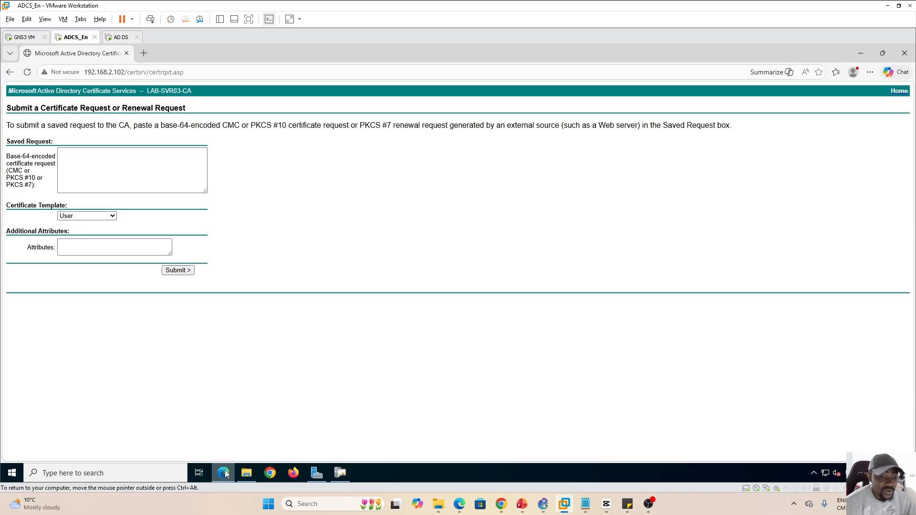
mouse_move(235, 472)
left_click(521, 504)
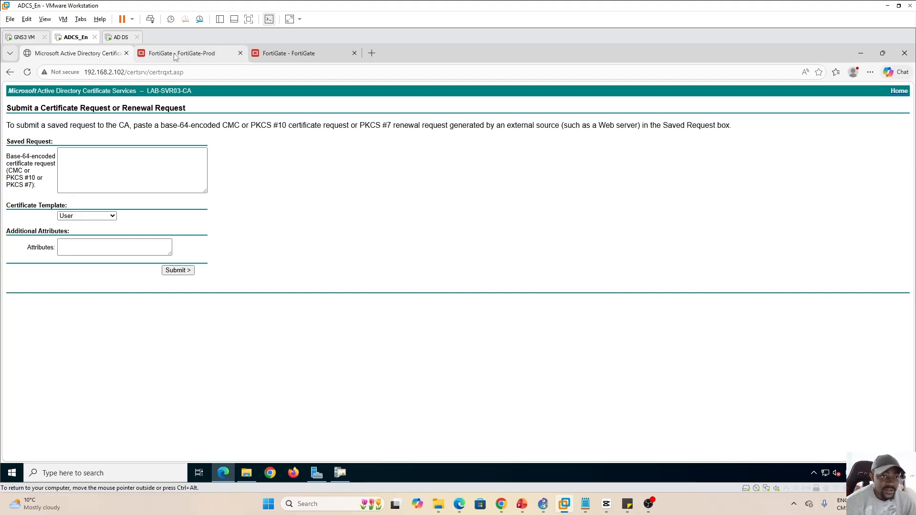
left_click(176, 55)
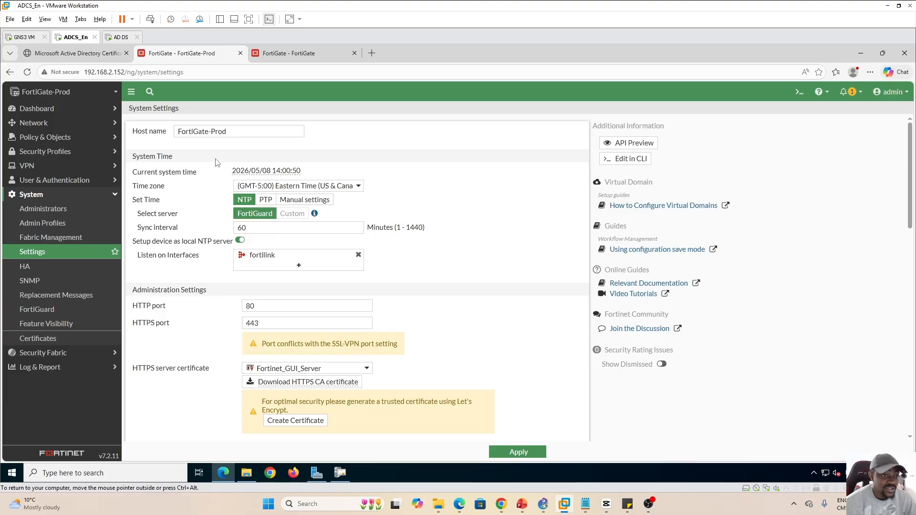
Compare the FortiGate-Prod and FortiGate settings and leave HTTPS on the Fortinet_GUI_Server certificate
left_click(306, 55)
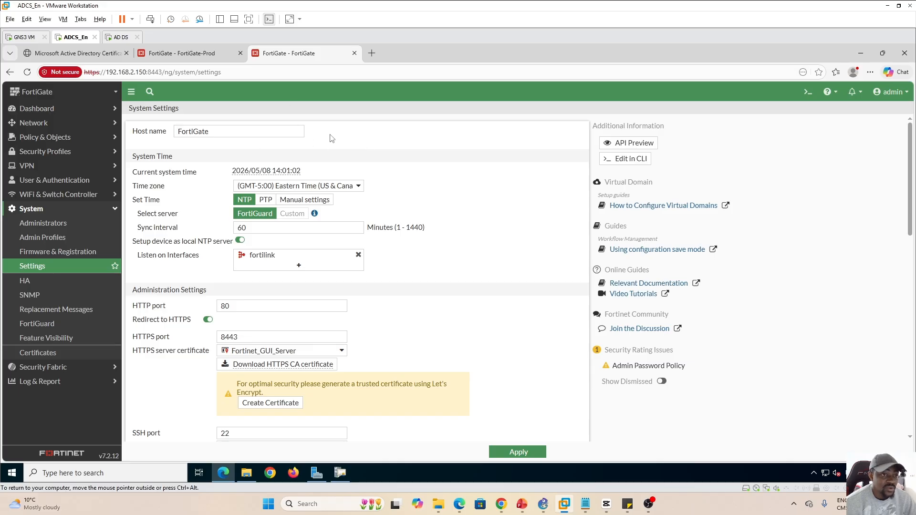
left_click(192, 57)
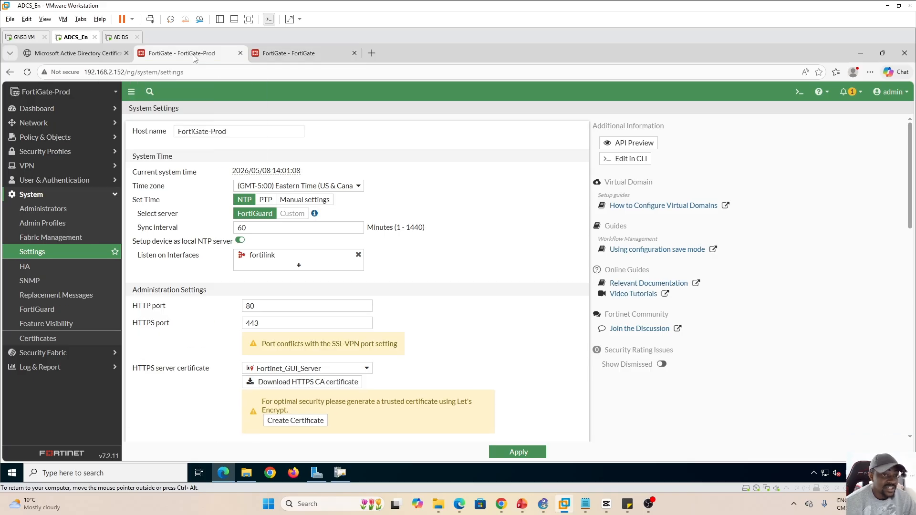
left_click(288, 58)
left_click(199, 59)
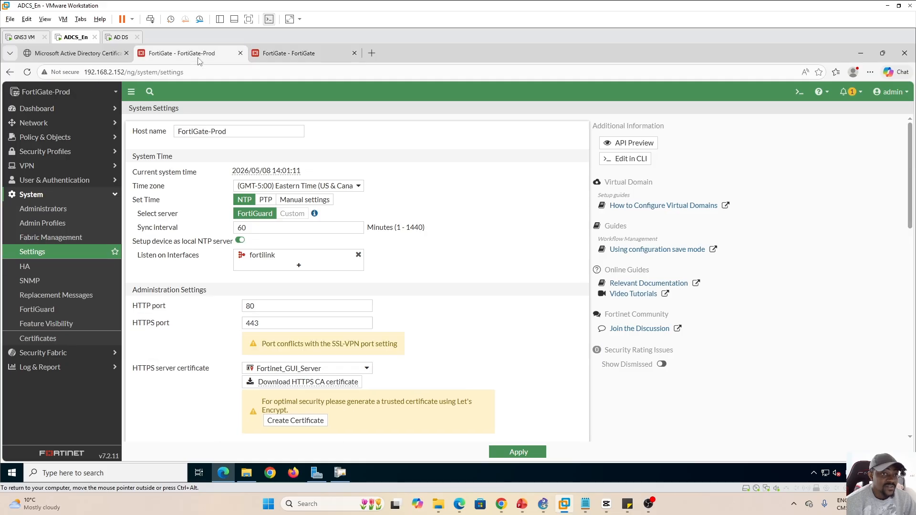
left_click(260, 56)
left_click(206, 57)
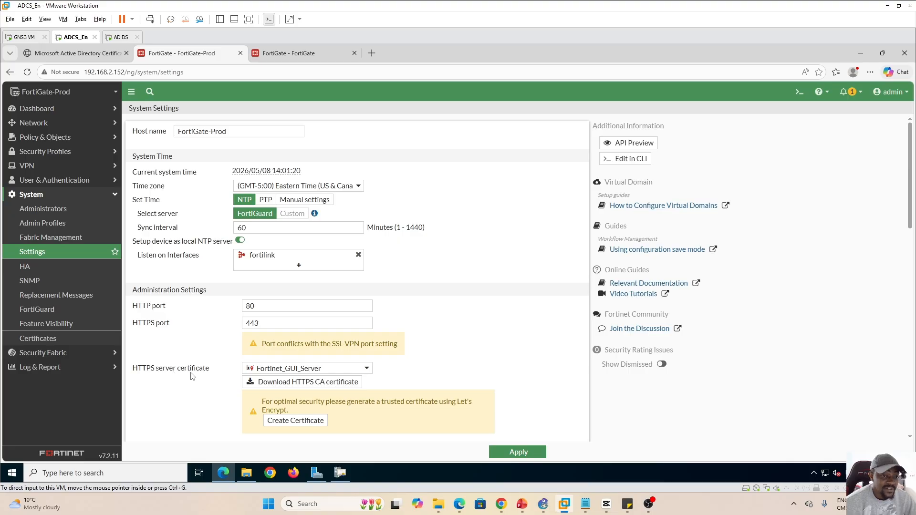
left_click(366, 370)
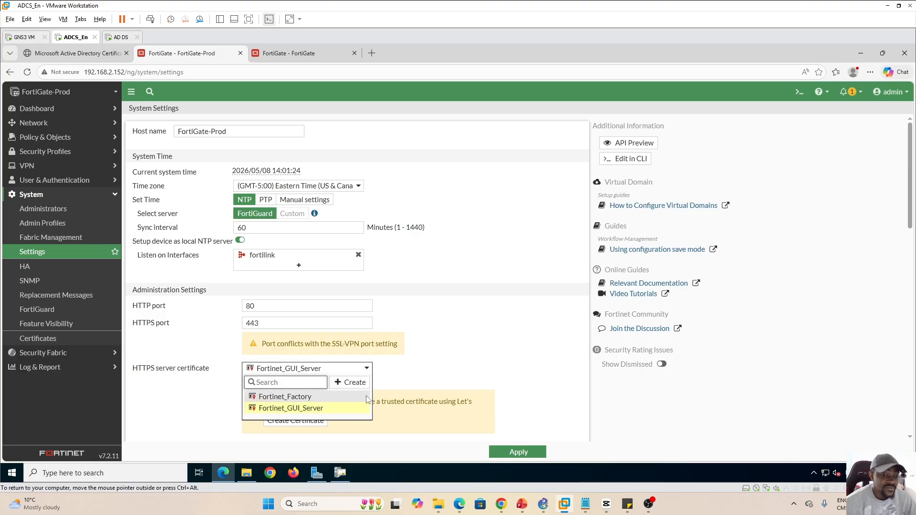
left_click(459, 362)
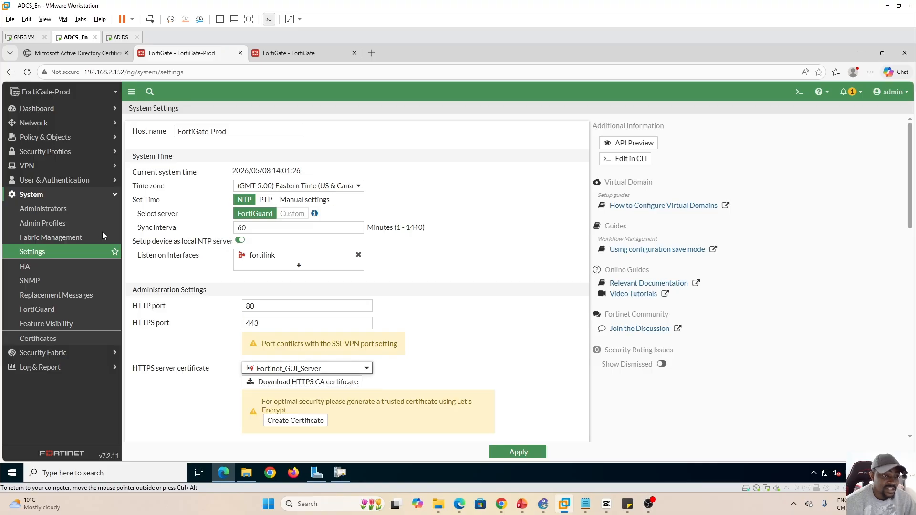
Open and refresh FortiGate-Prod's System > Certificates list, then expand the Create/Import menu
left_click(38, 339)
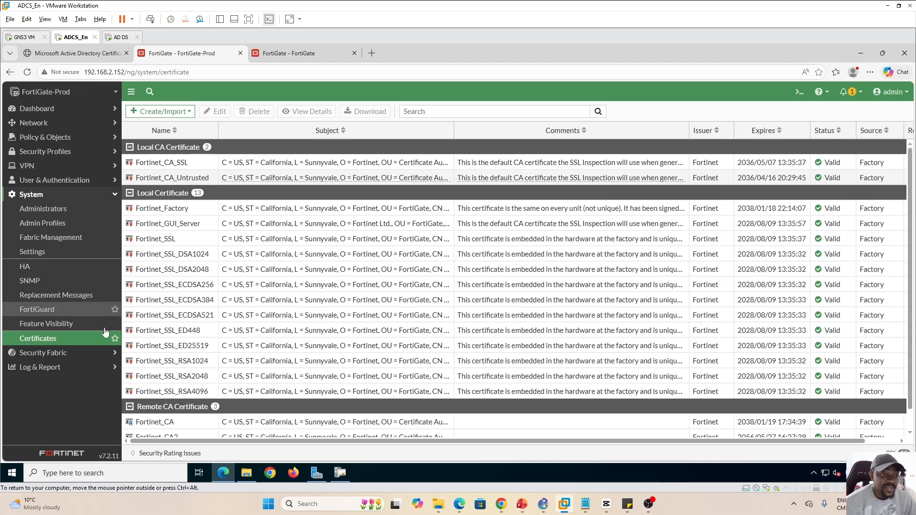
left_click(59, 342)
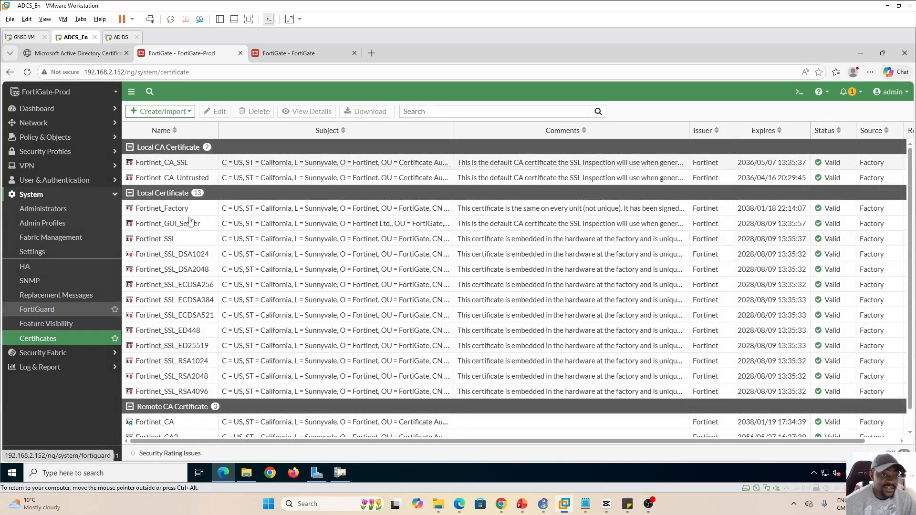
left_click(189, 113)
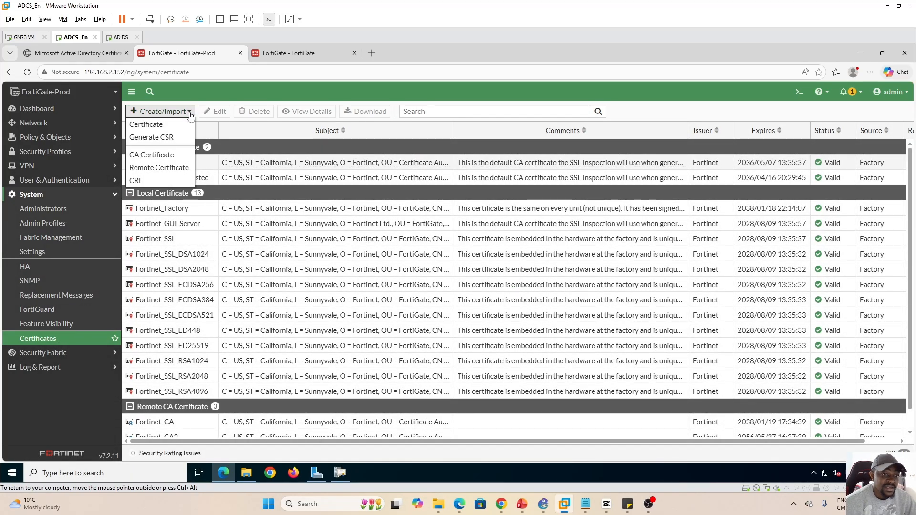
Open the Generate Certificate Signing Request form from the Create/Import menu
left_click(159, 139)
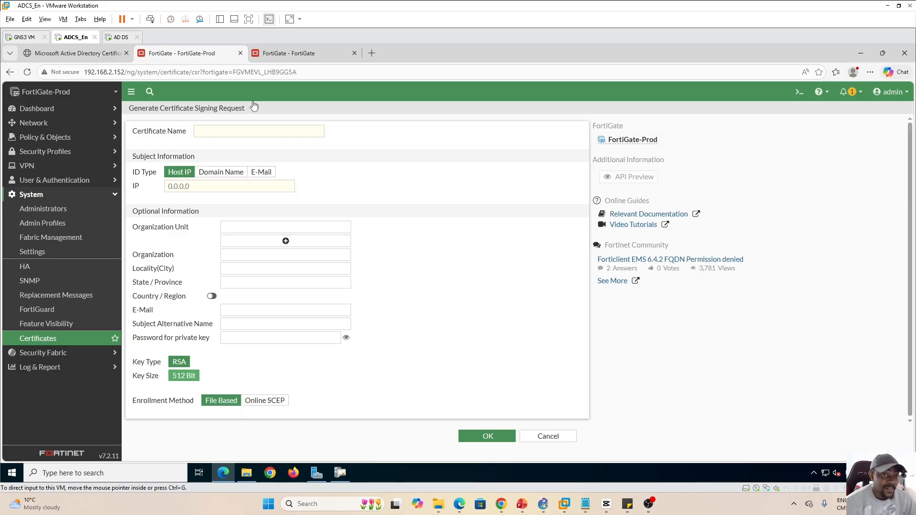
left_click(303, 55)
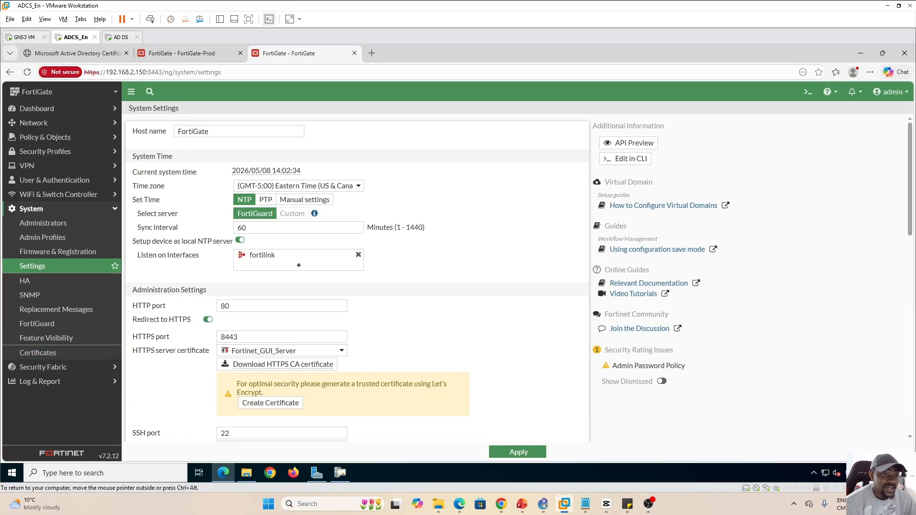
left_click(46, 354)
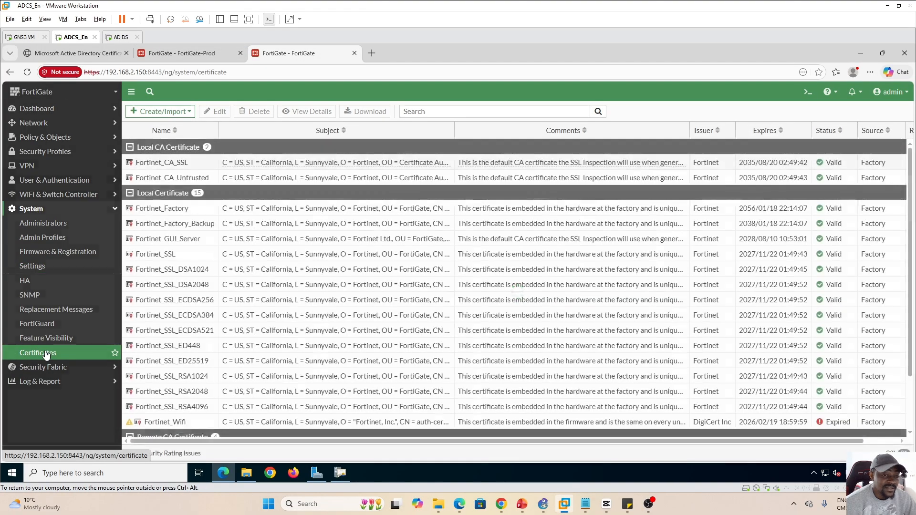
left_click(189, 113)
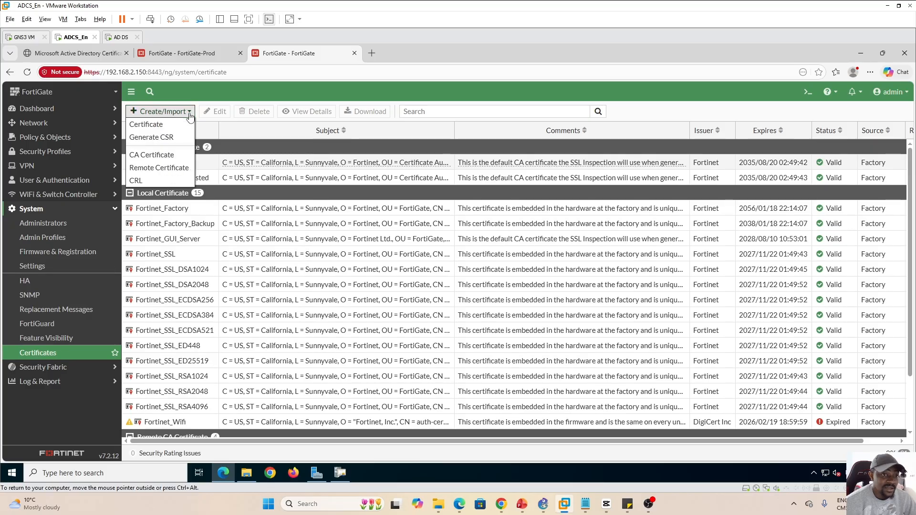
left_click(151, 138)
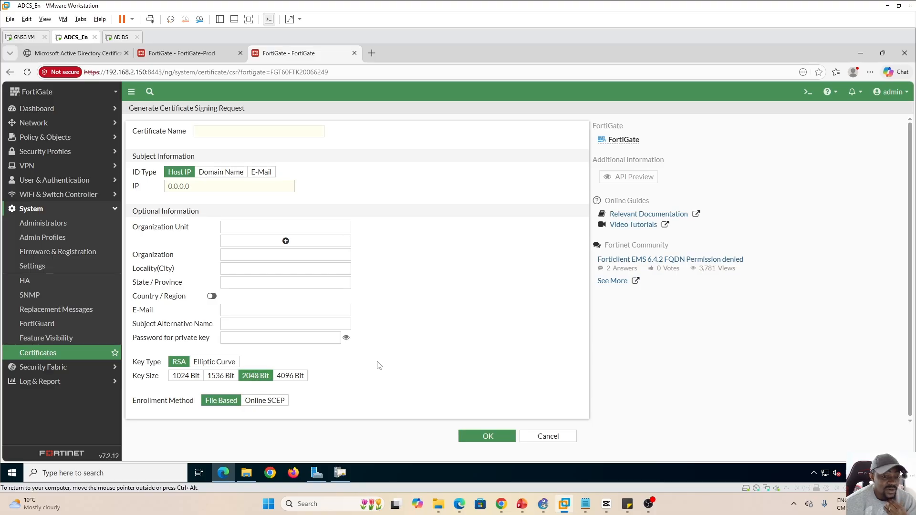
left_click(200, 55)
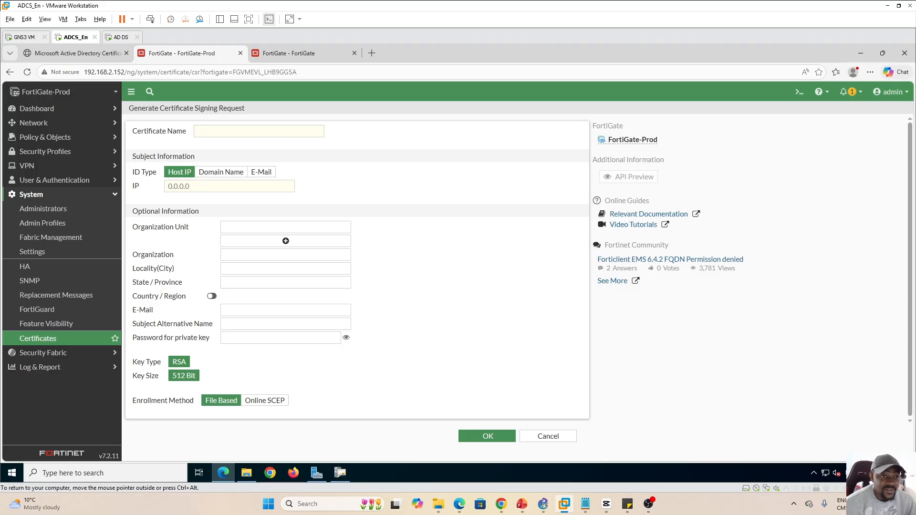
Name it HTTPS_Cert with domain FortiGate-Prod.LAB.LOCAL, OU SecOps, organization IT LEARNING LABS
left_click(257, 131)
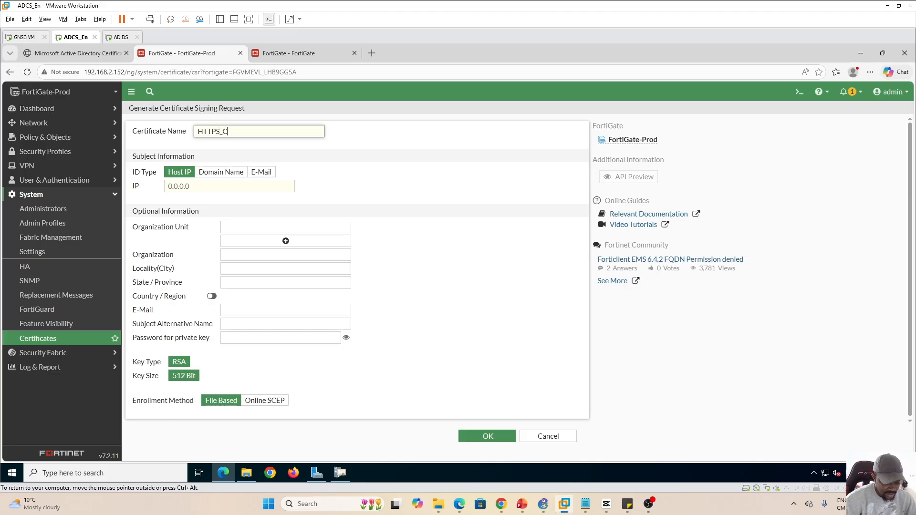
left_click(221, 172)
left_click(249, 186)
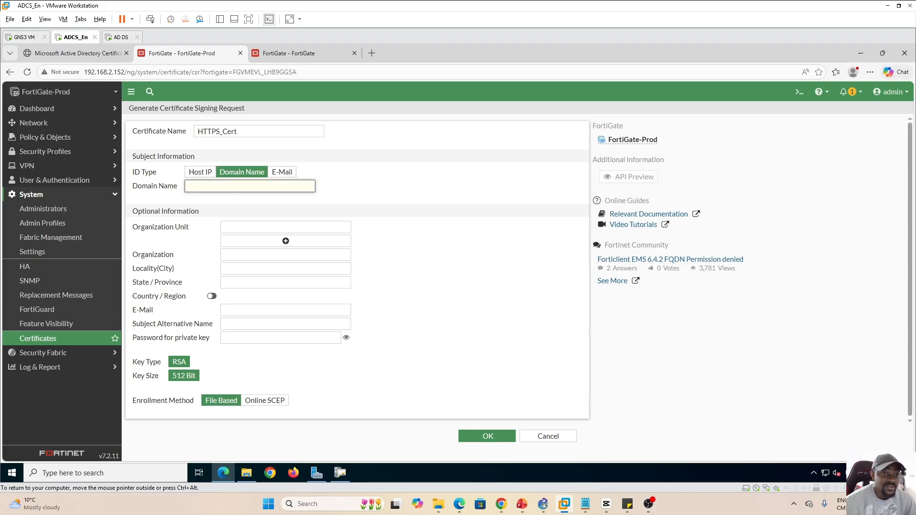
type("FortiGate-Prod.LAB.LOCAL")
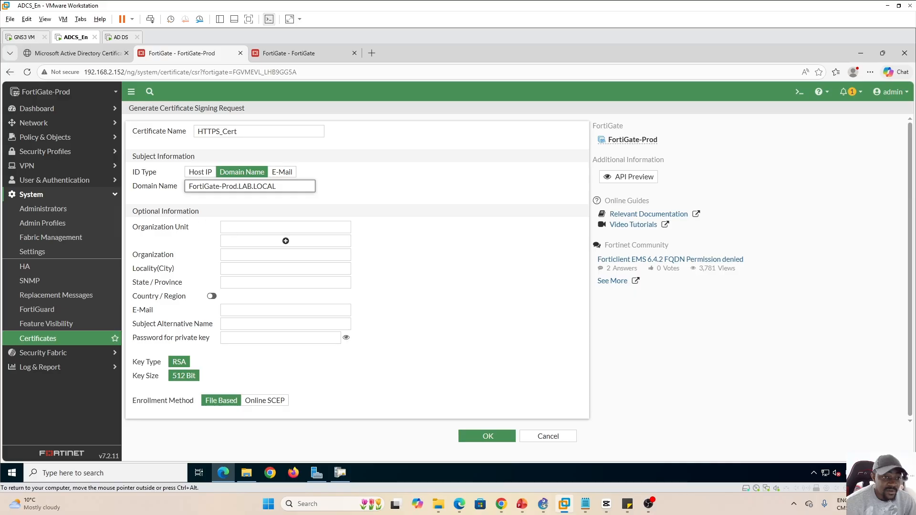
left_click(241, 226)
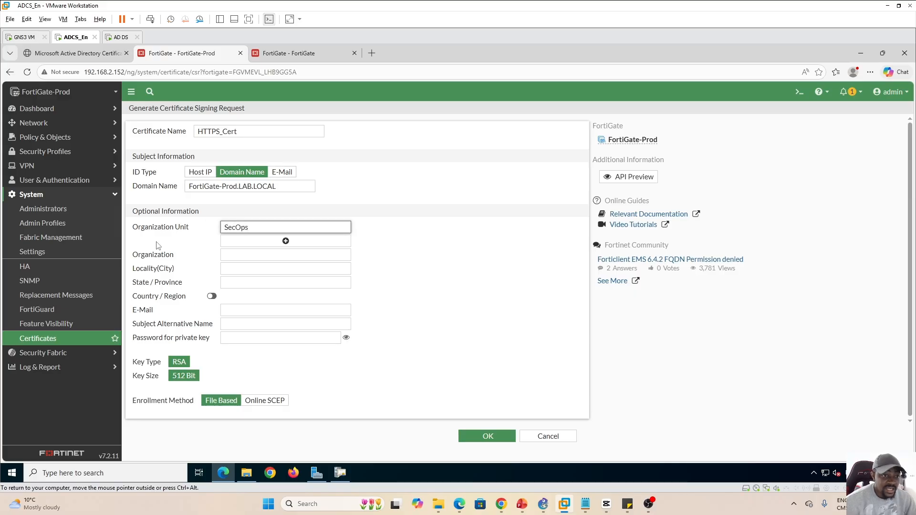
left_click(237, 255)
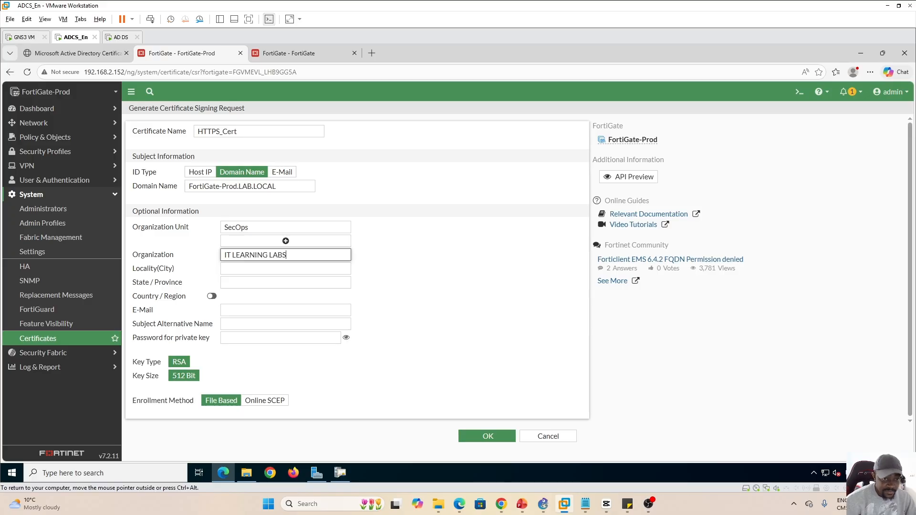
Enter city Toronto and state Ontario, and enable Country/Region set to Canada
key("Tab")
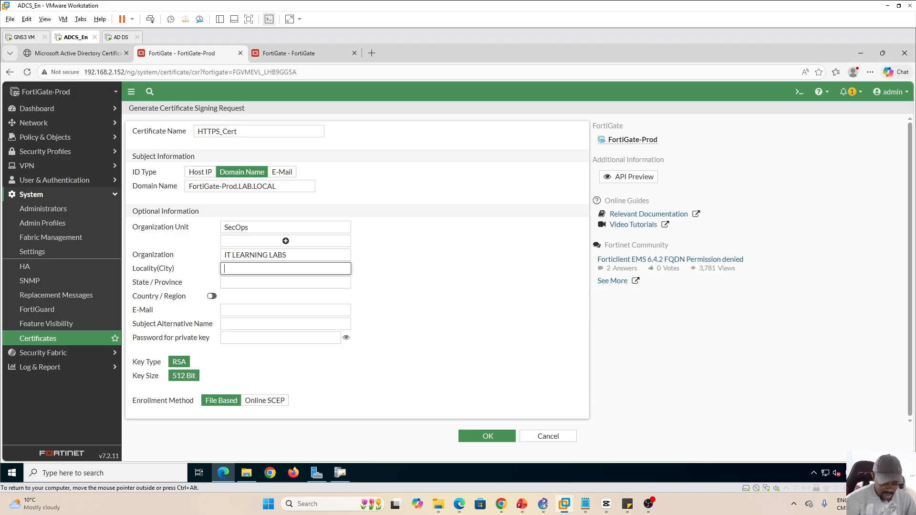
type("Toronto")
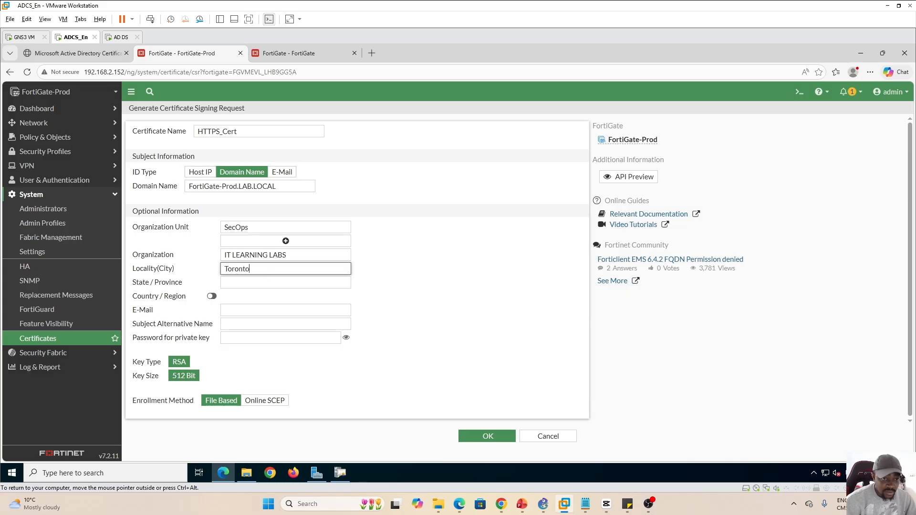
key("Tab")
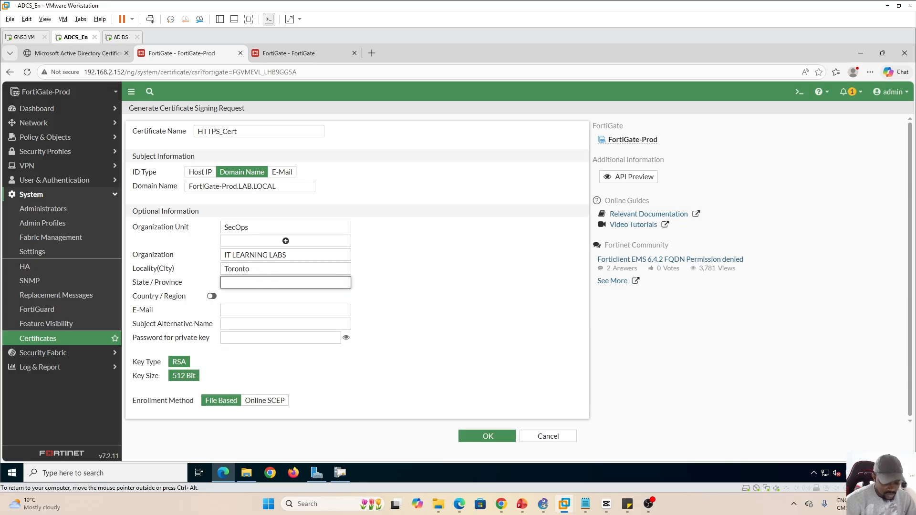
type("Ontario")
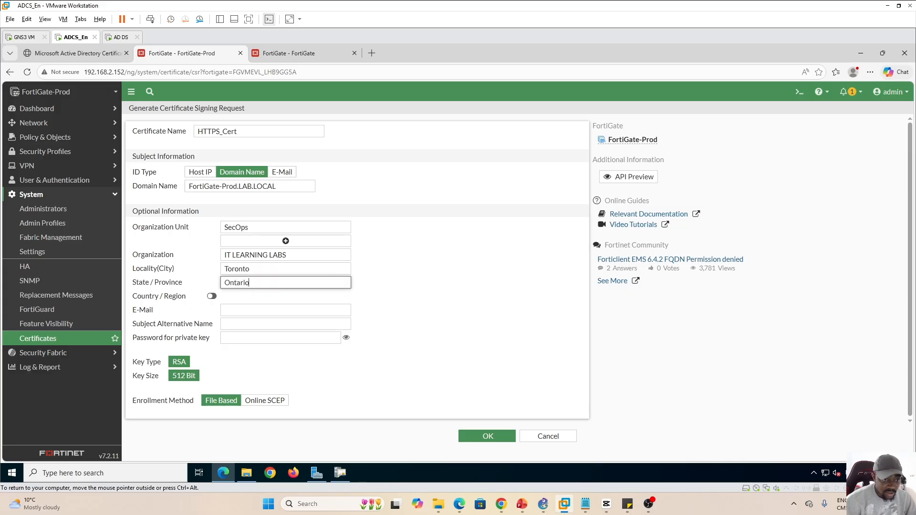
left_click(212, 296)
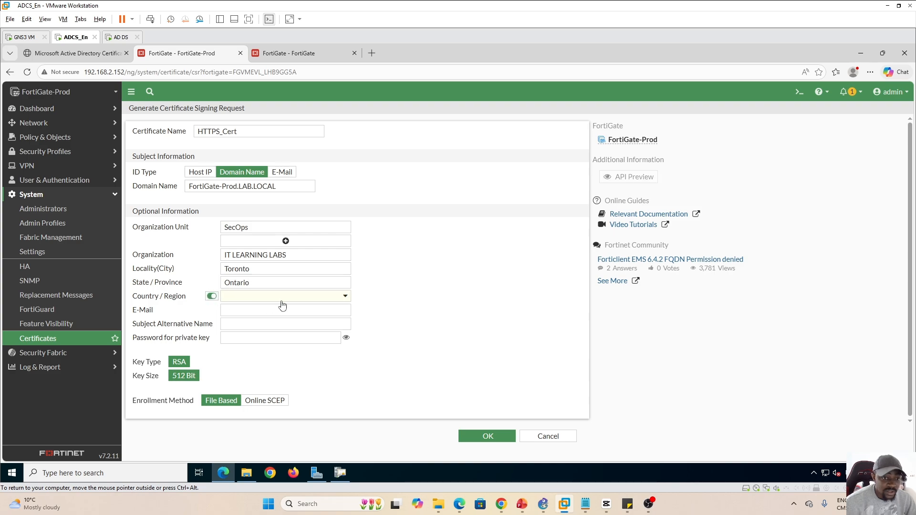
left_click(322, 300)
type("ca")
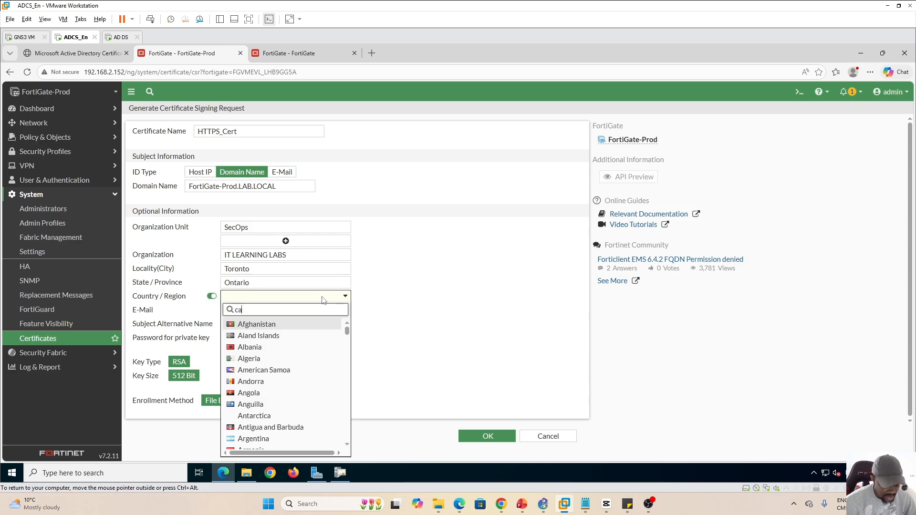
type("na")
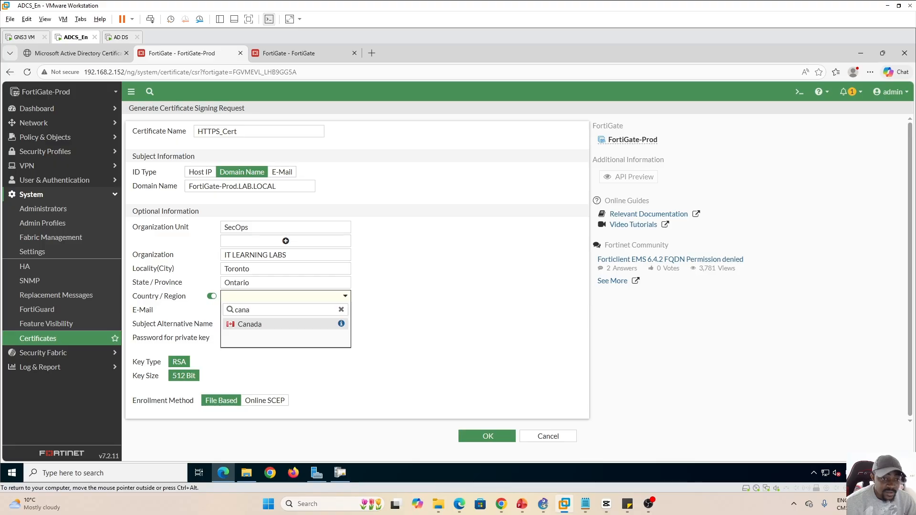
key("Return")
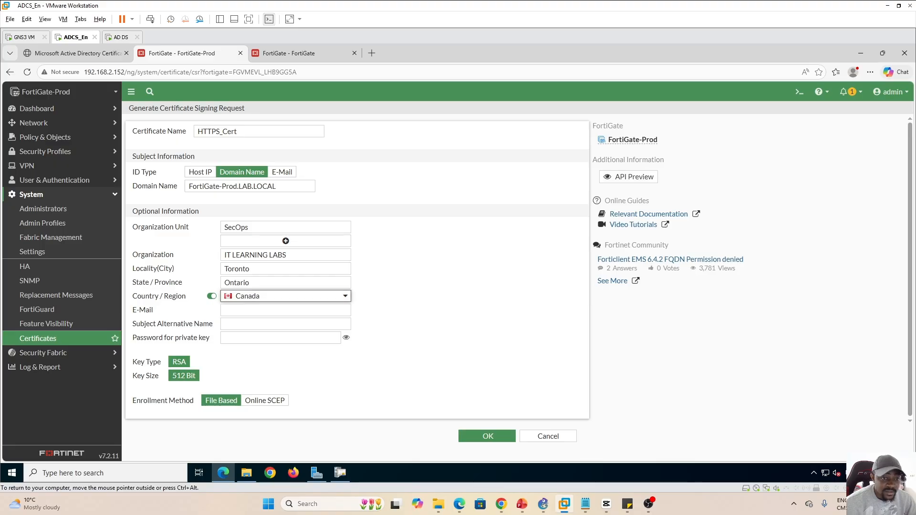
left_click(367, 318)
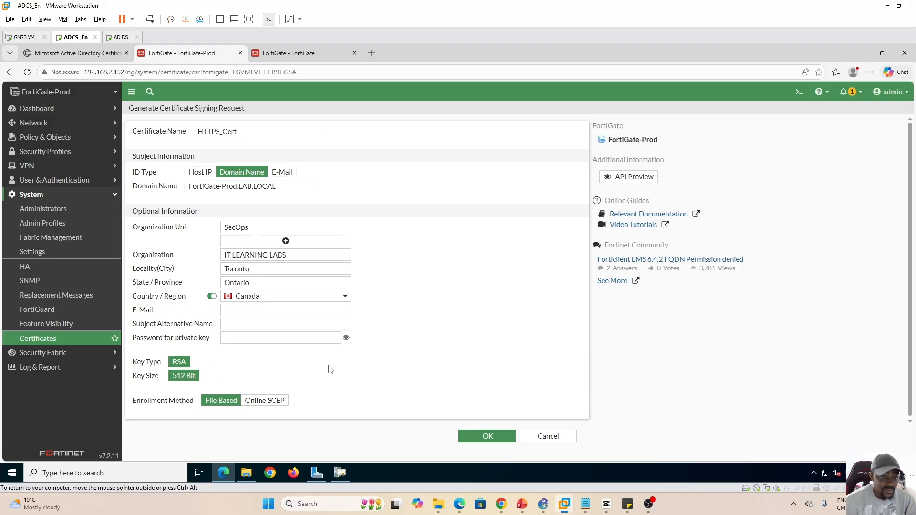
Generate the pending HTTPS_Cert request and download it as HTTPS_Cert.csr
left_click(487, 438)
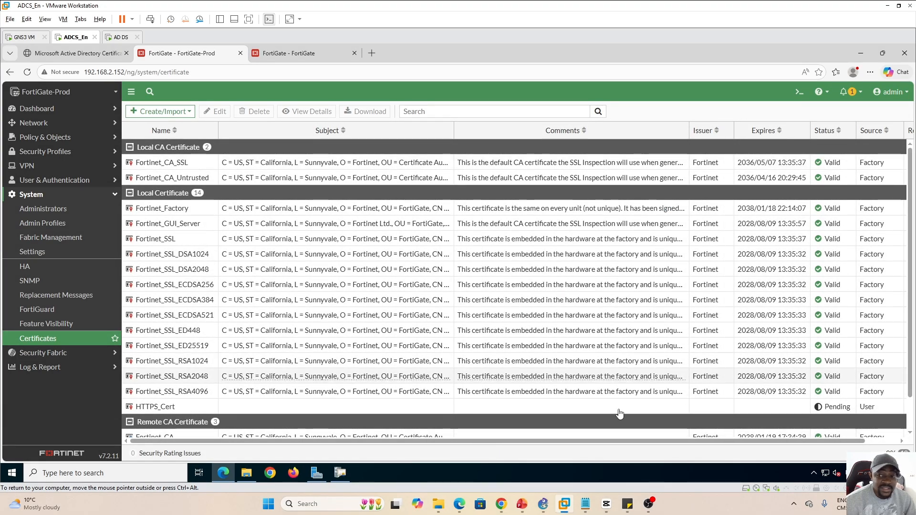
left_click(235, 408)
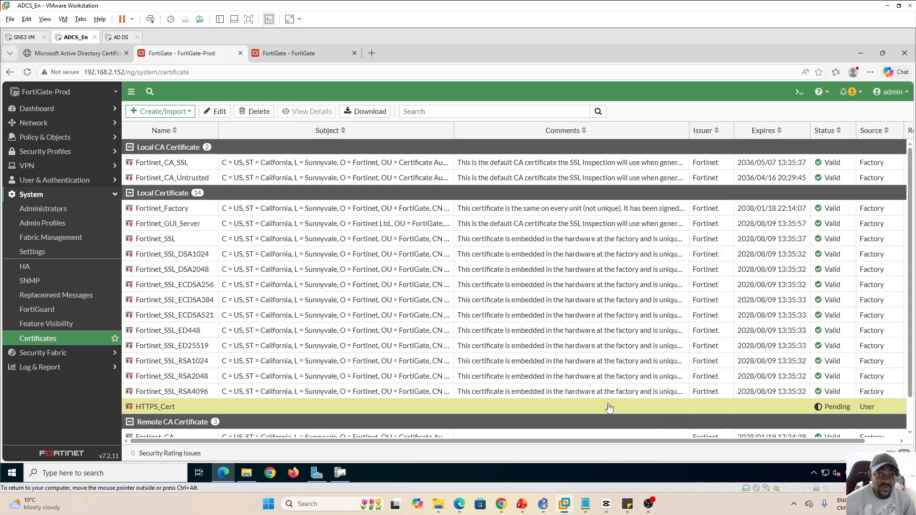
left_click(363, 113)
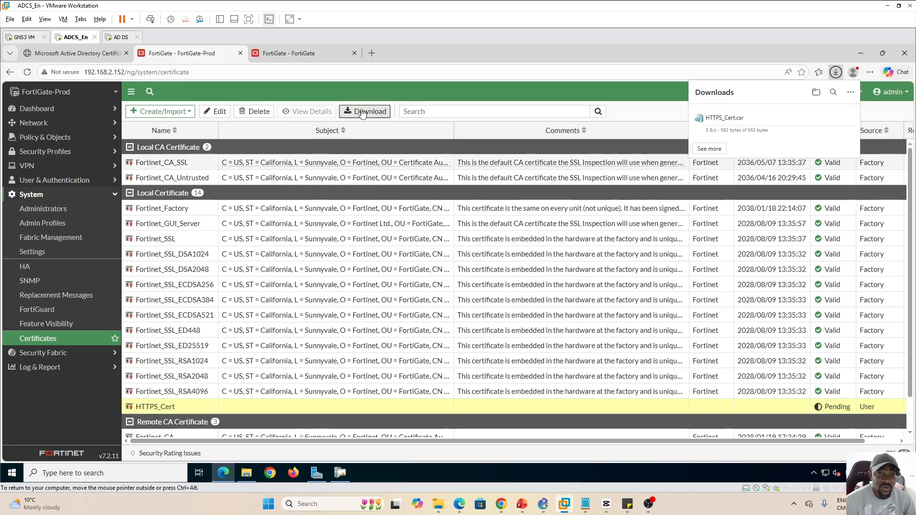
Open HTTPS_Cert.csr in Notepad and copy its full request text
left_click(762, 122)
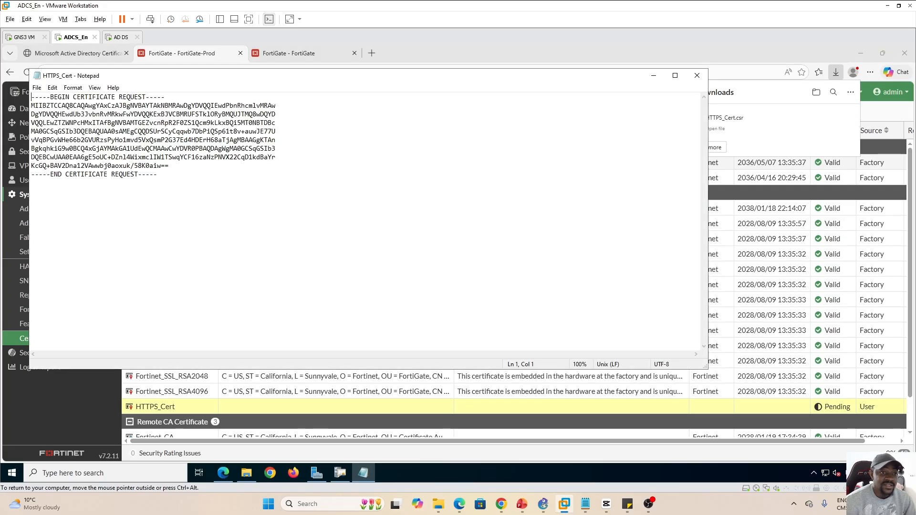
left_click_drag(158, 174, 31, 97)
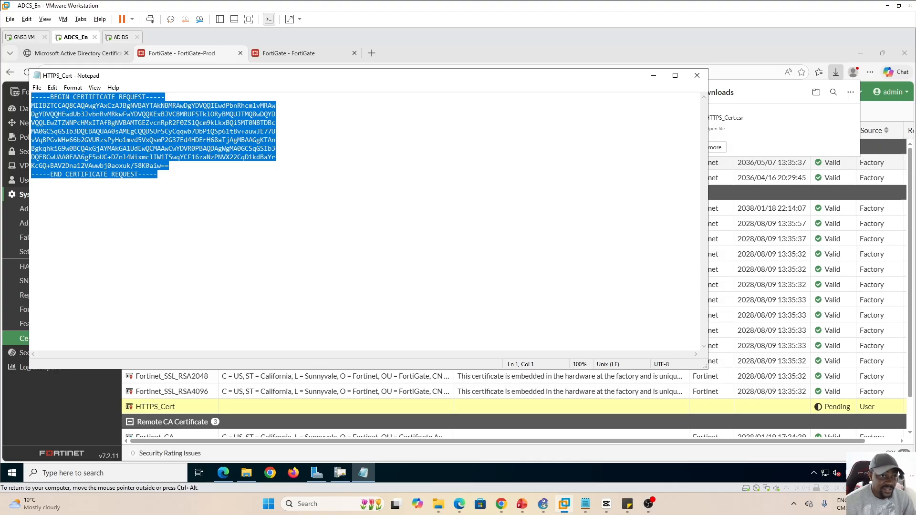
left_click(480, 47)
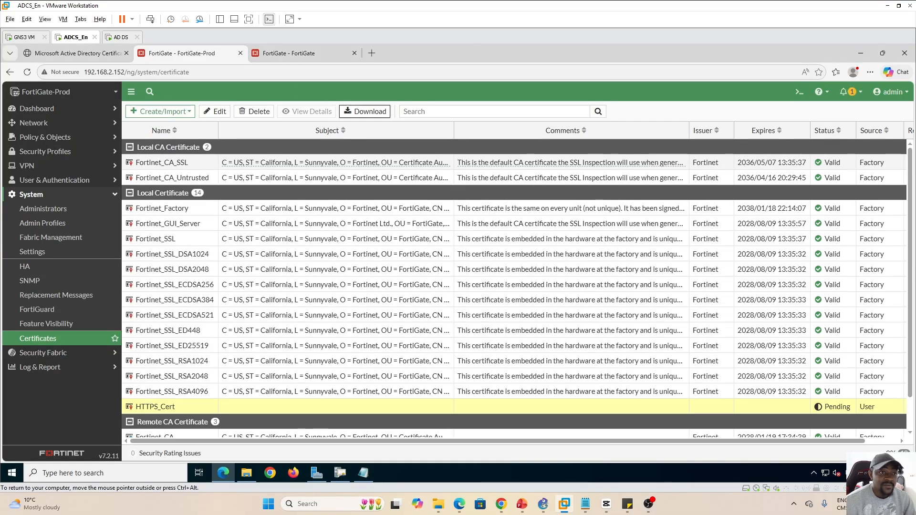
Navigate from the certsrv welcome page to the advanced certificate request form
left_click(76, 53)
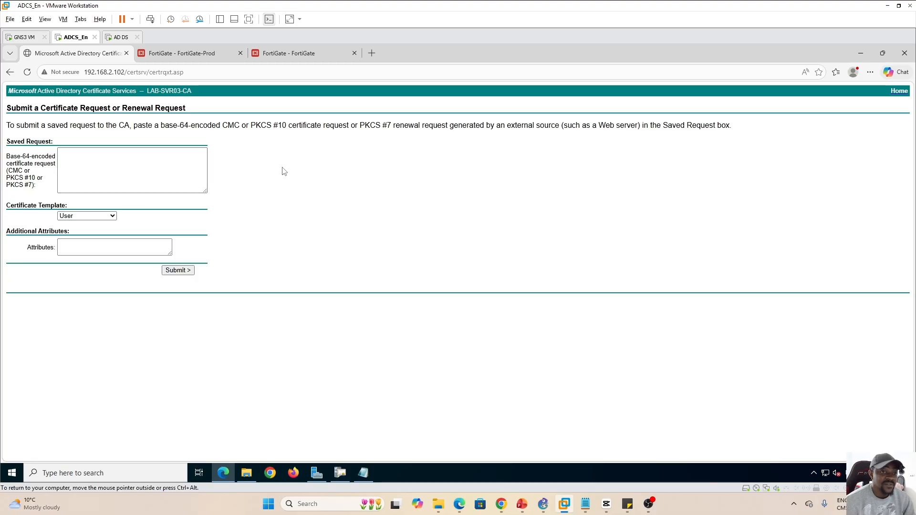
left_click(9, 72)
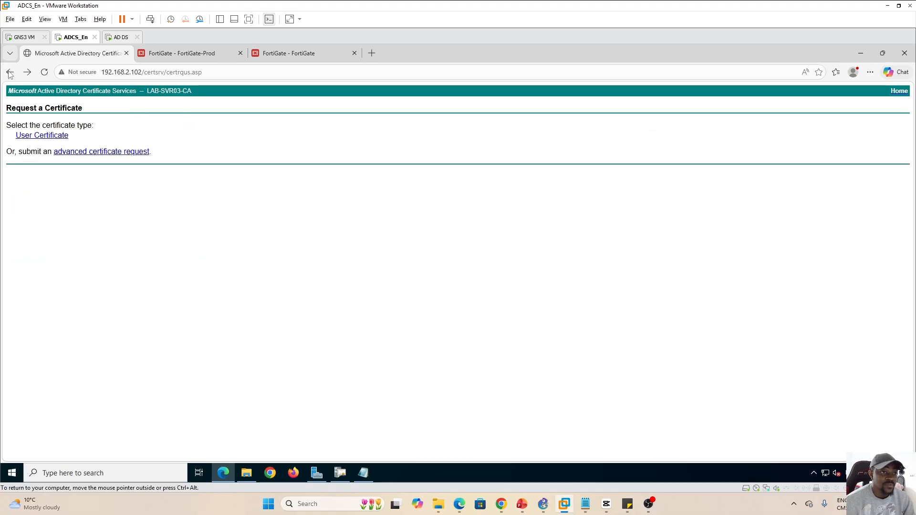
left_click(10, 72)
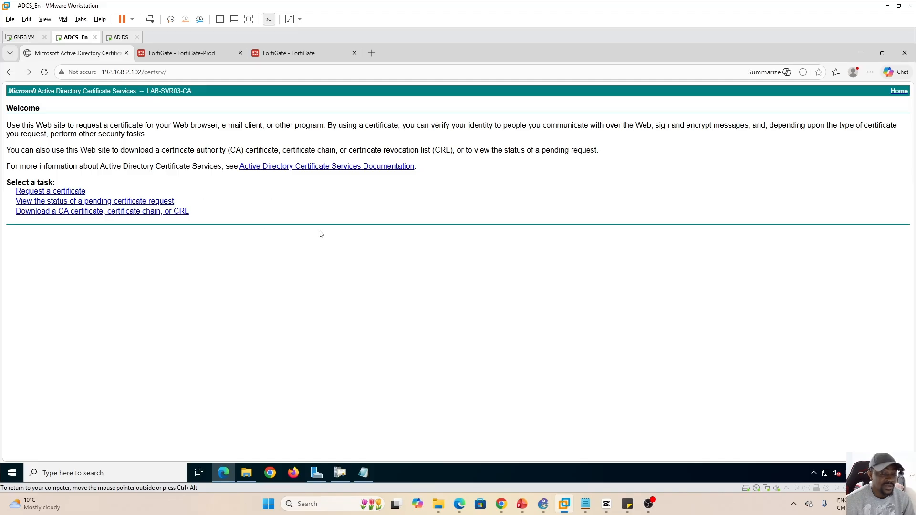
left_click(52, 192)
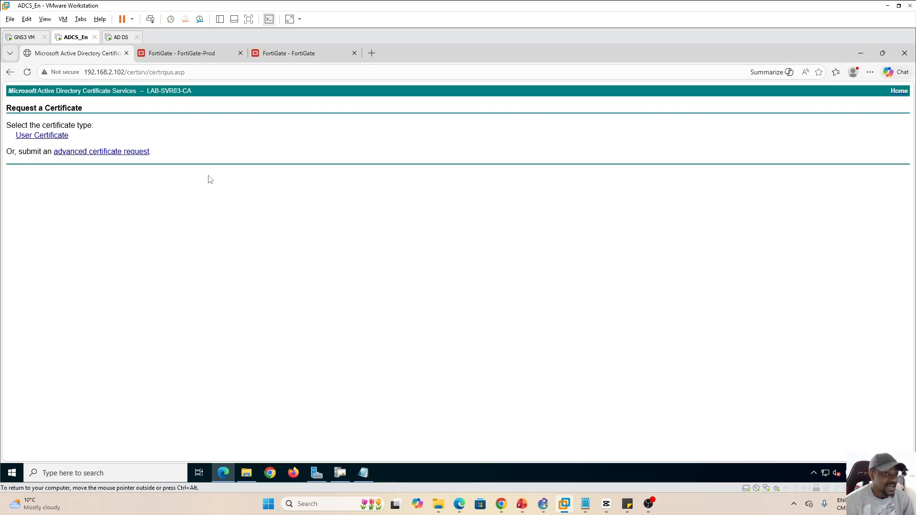
left_click(98, 153)
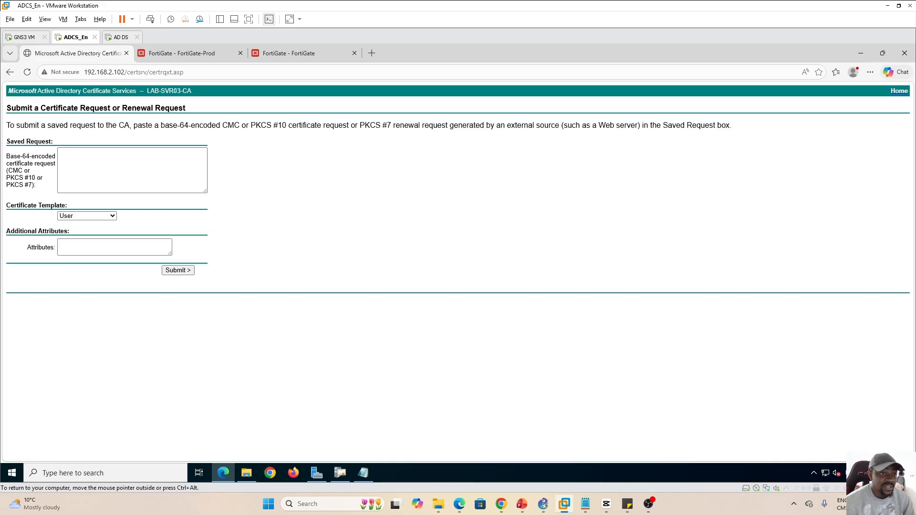
Paste the FortiGate CSR, choose the HTTPS FortiGate template, and submit it
left_click(102, 162)
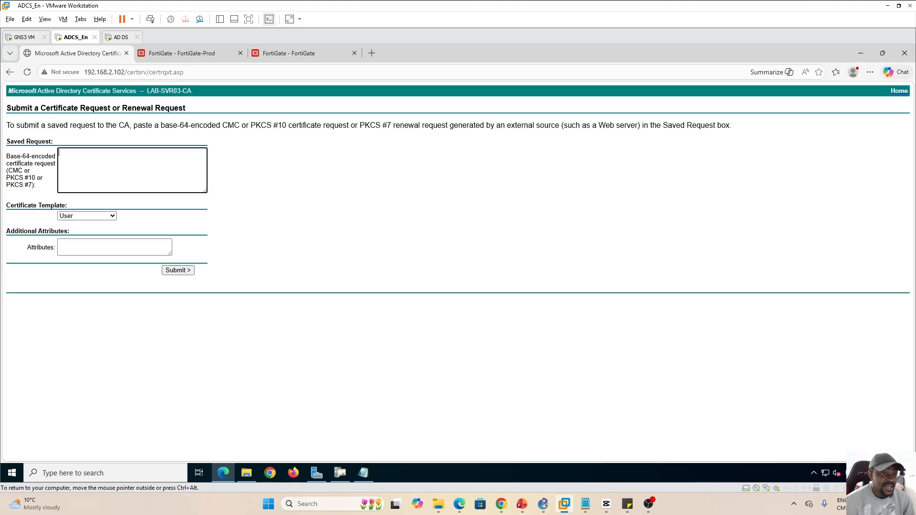
key("ctrl+v")
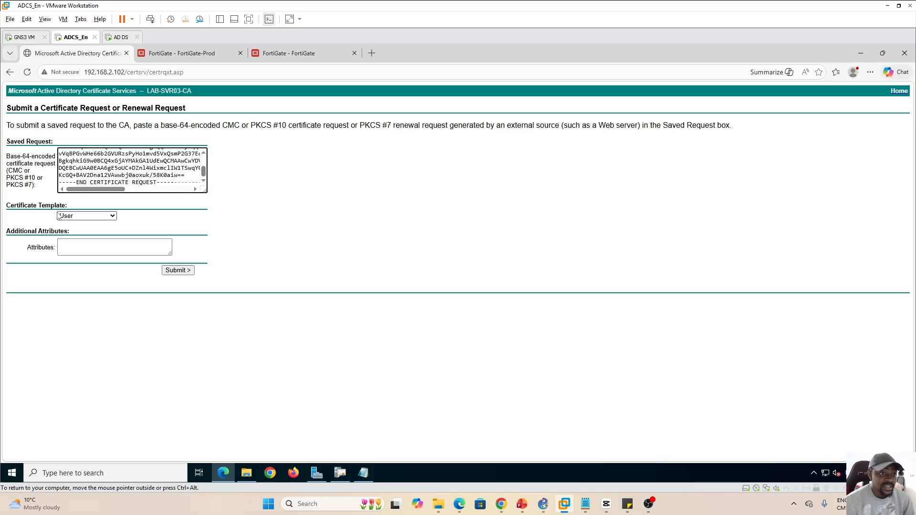
left_click(113, 218)
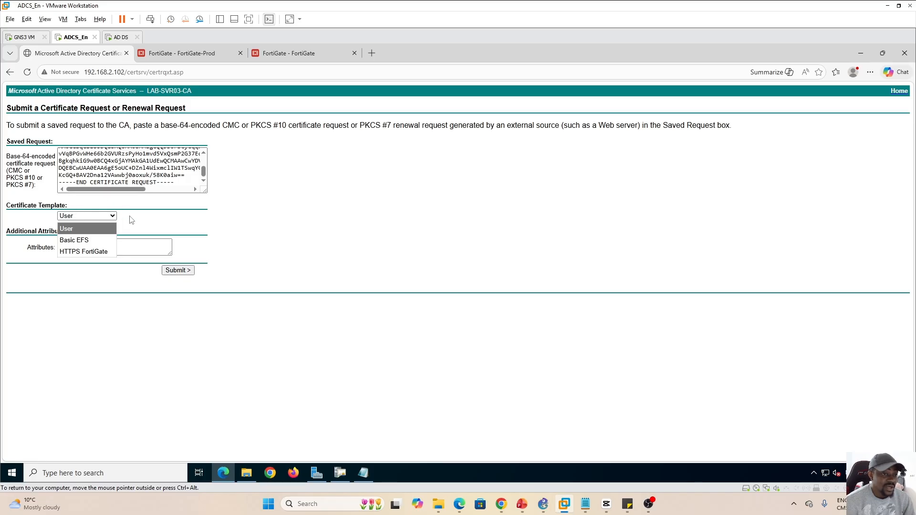
left_click(76, 253)
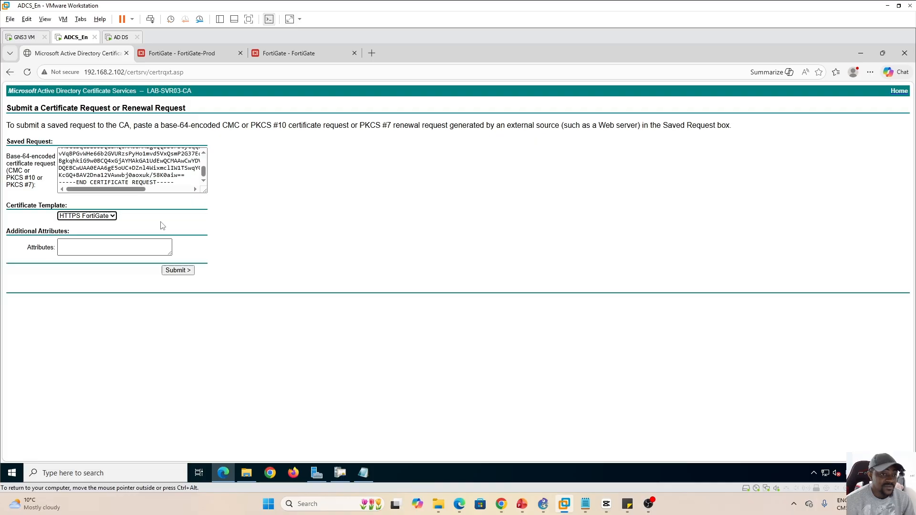
left_click(184, 273)
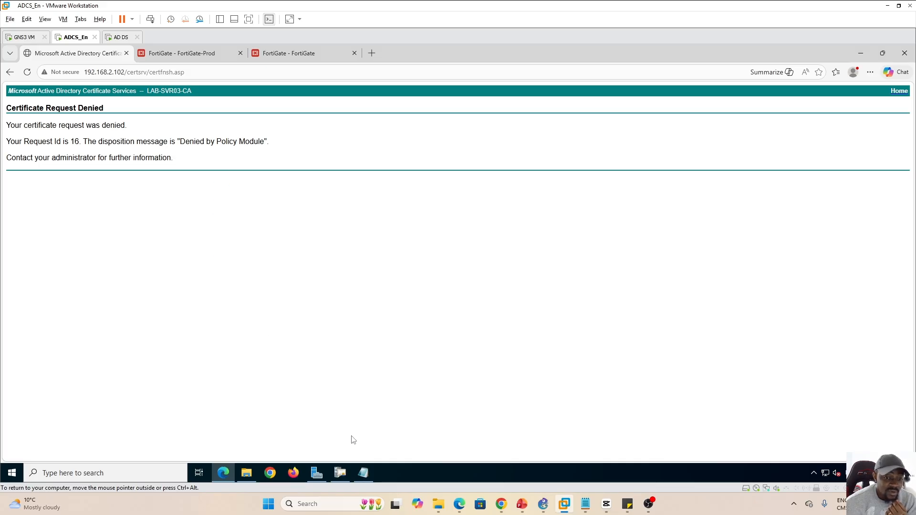
In the Certification Authority console, check Pending Requests, then select request 16 under Failed Requests
left_click(340, 472)
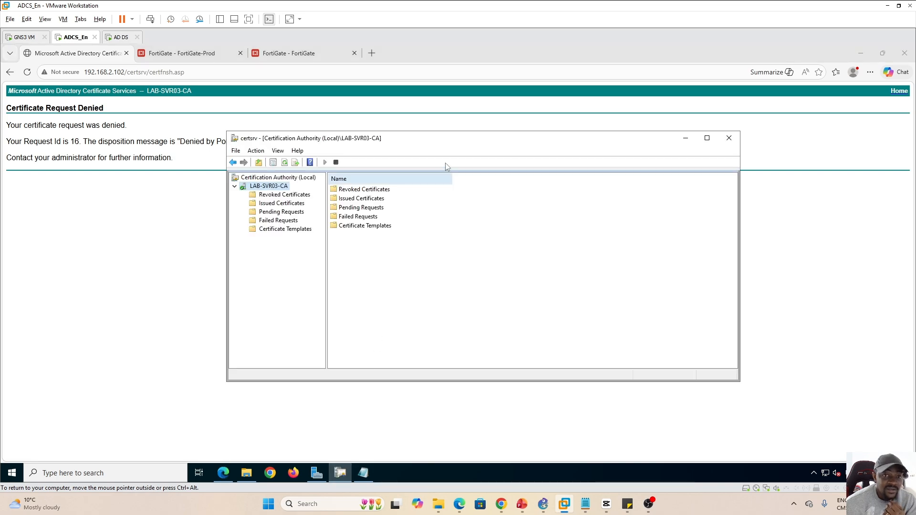
left_click_drag(456, 141, 436, 162)
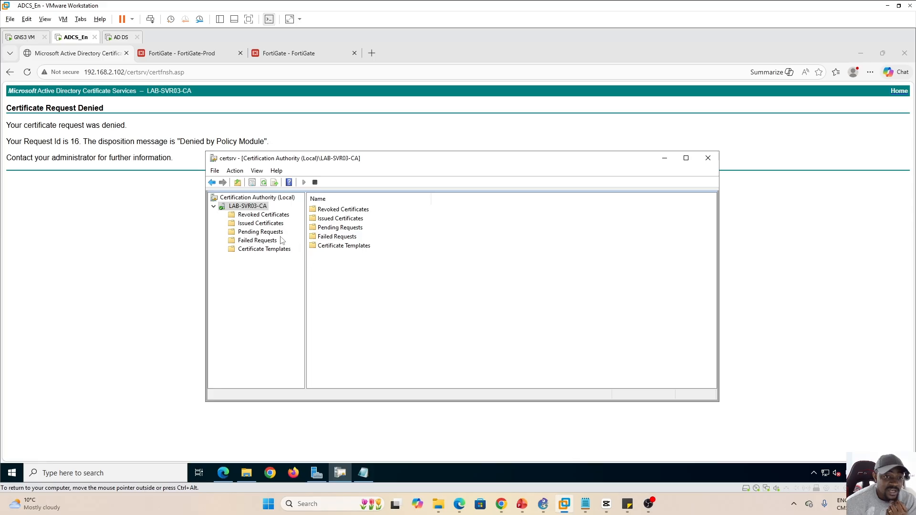
left_click(257, 233)
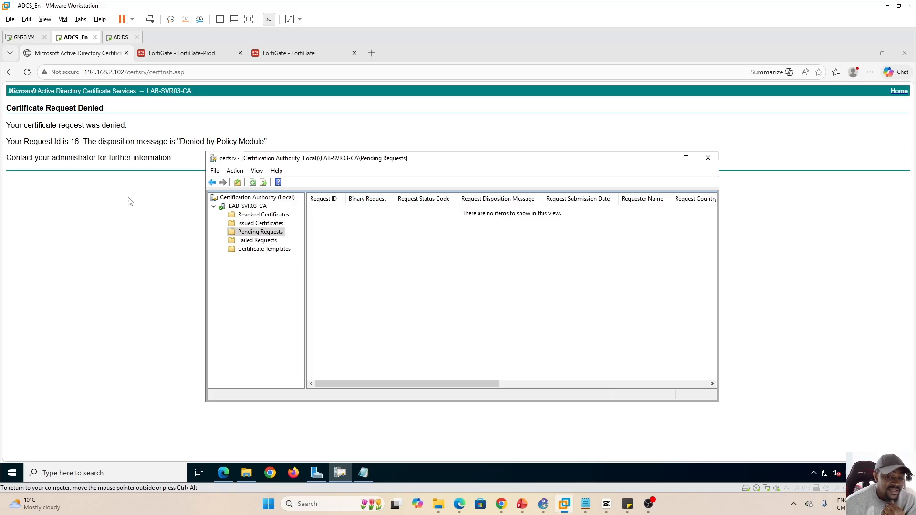
left_click(260, 241)
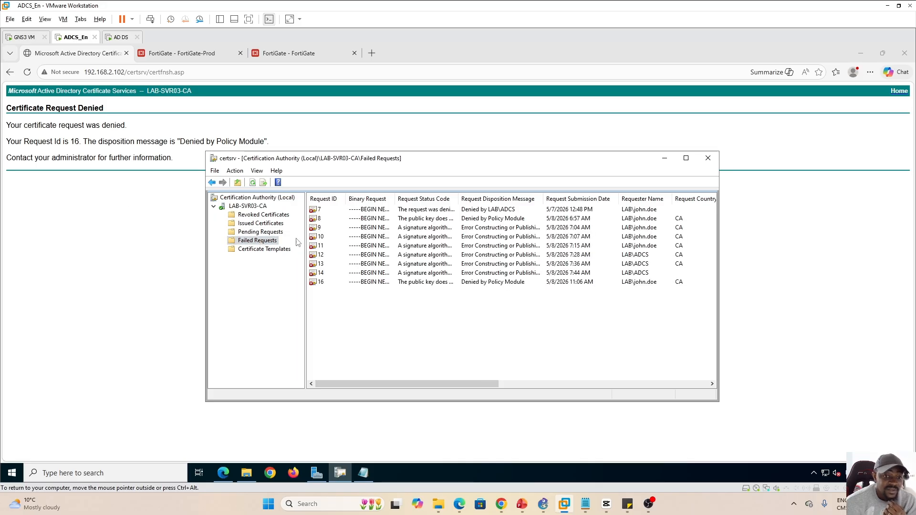
left_click(326, 283)
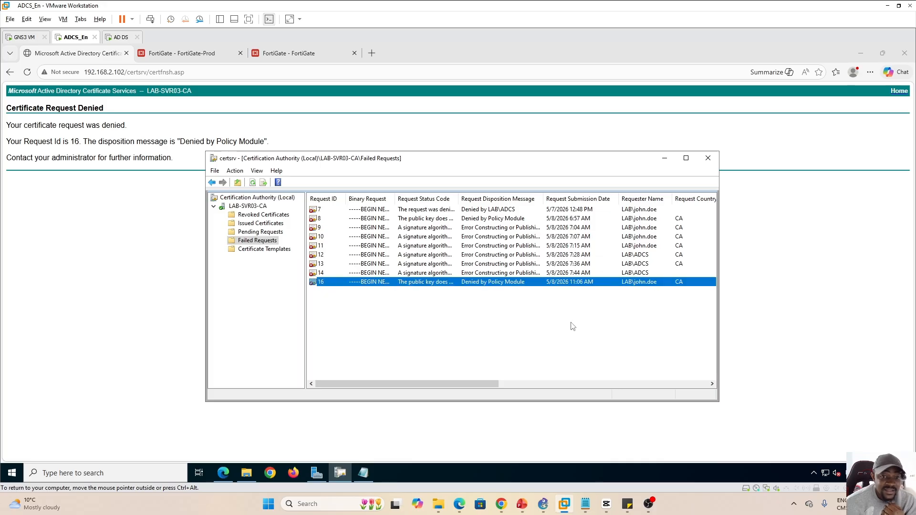
Widen the maximized console's Request Status Code column to read request 16's short-public-key error, then minimize it
left_click(686, 157)
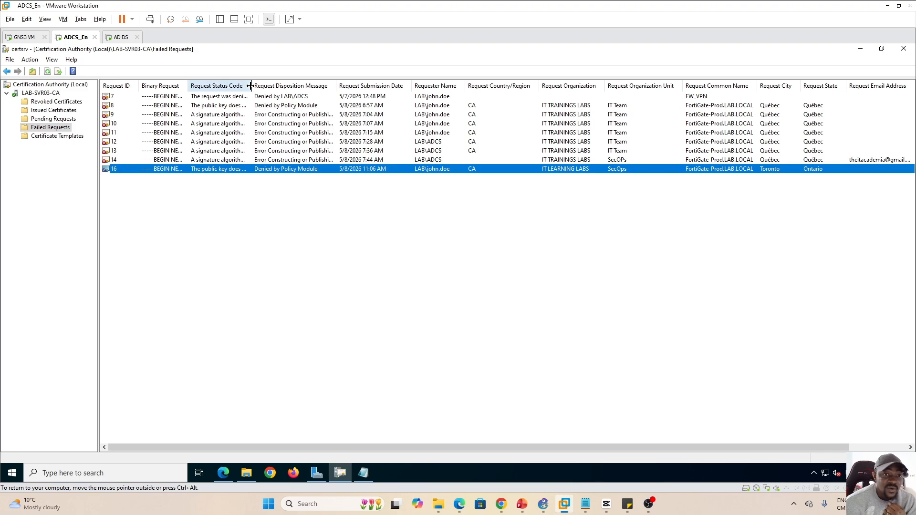
left_click_drag(251, 86, 637, 106)
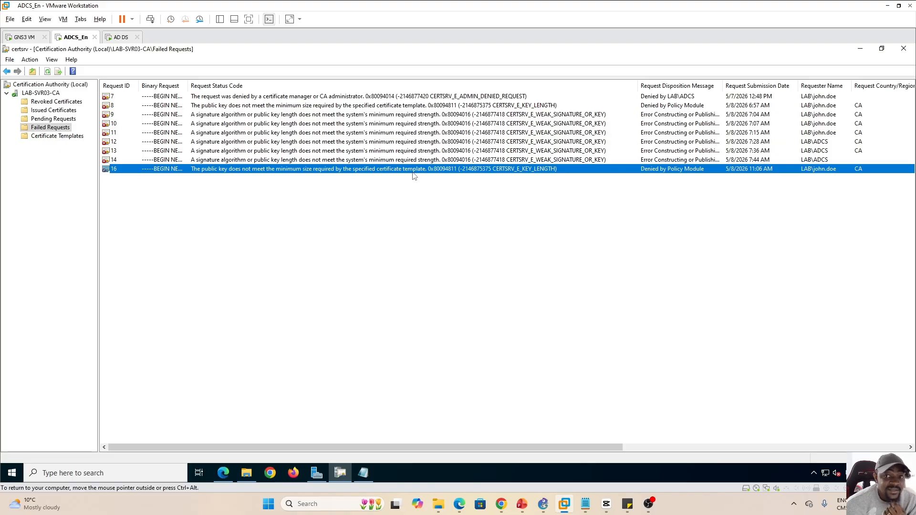
left_click(339, 227)
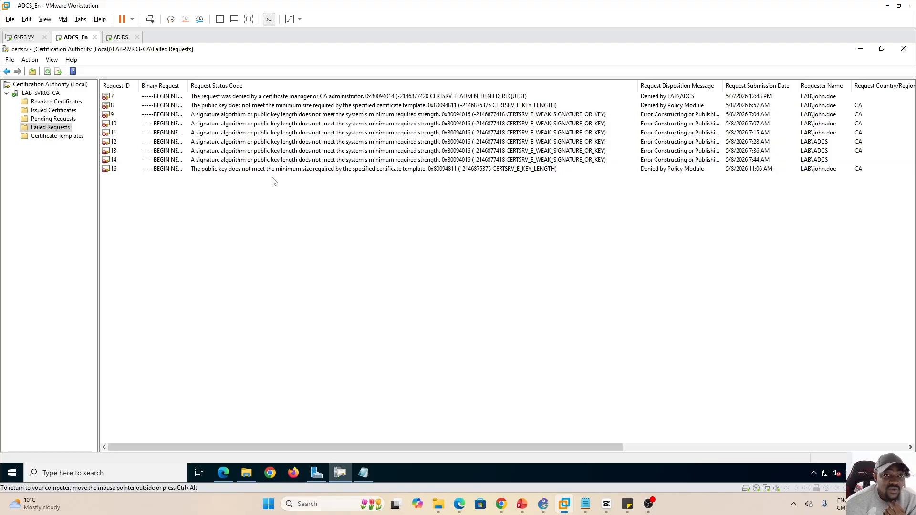
left_click(261, 171)
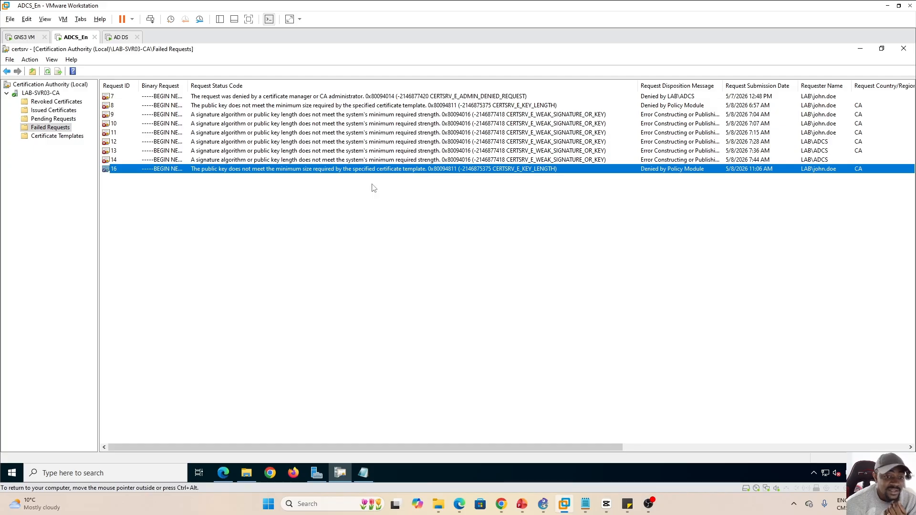
left_click(281, 309)
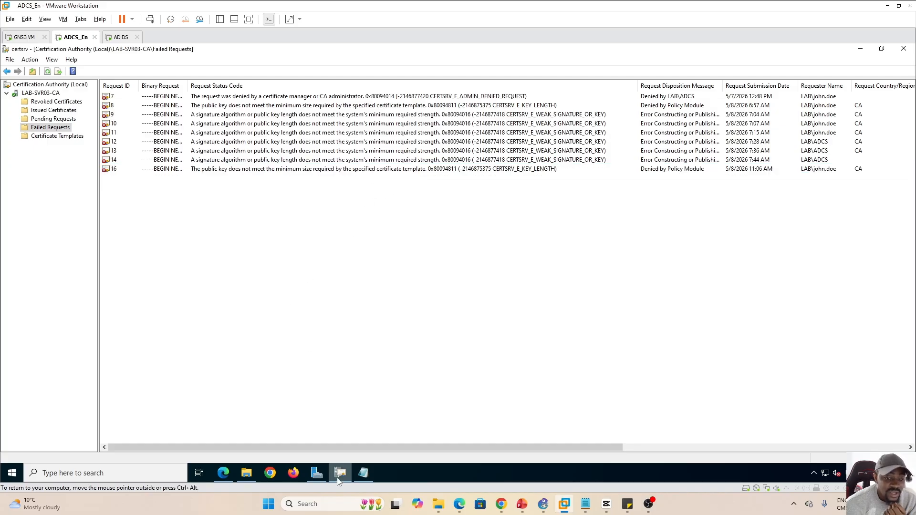
left_click(339, 473)
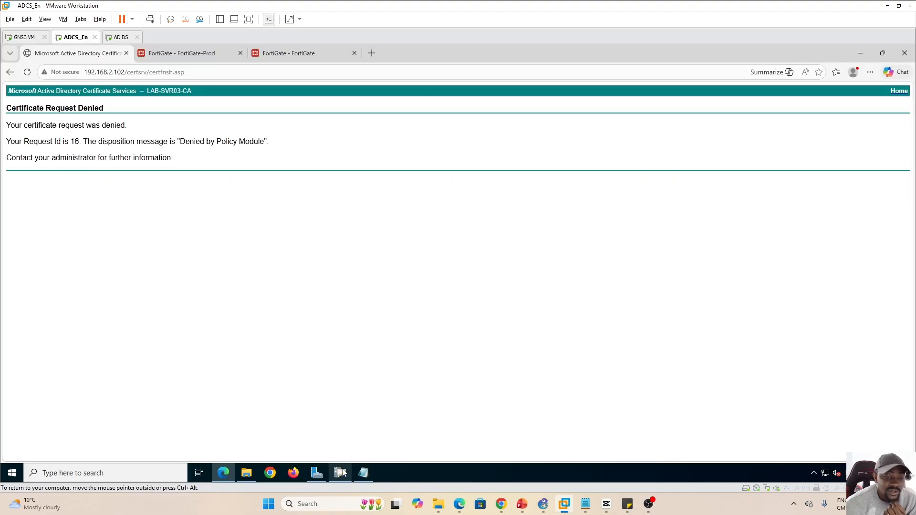
Open the Certificate Templates management console from the CA's Certificate Templates folder
left_click(342, 472)
left_click(54, 137)
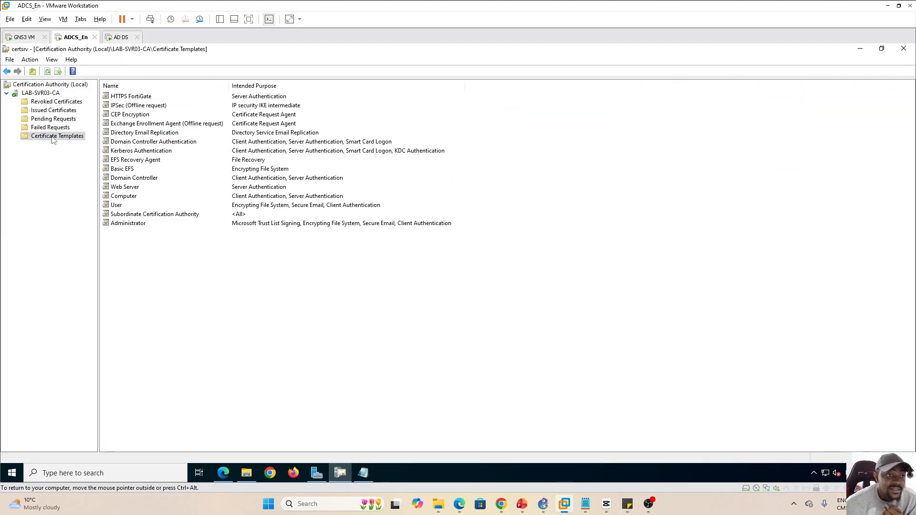
right_click(53, 139)
left_click(76, 145)
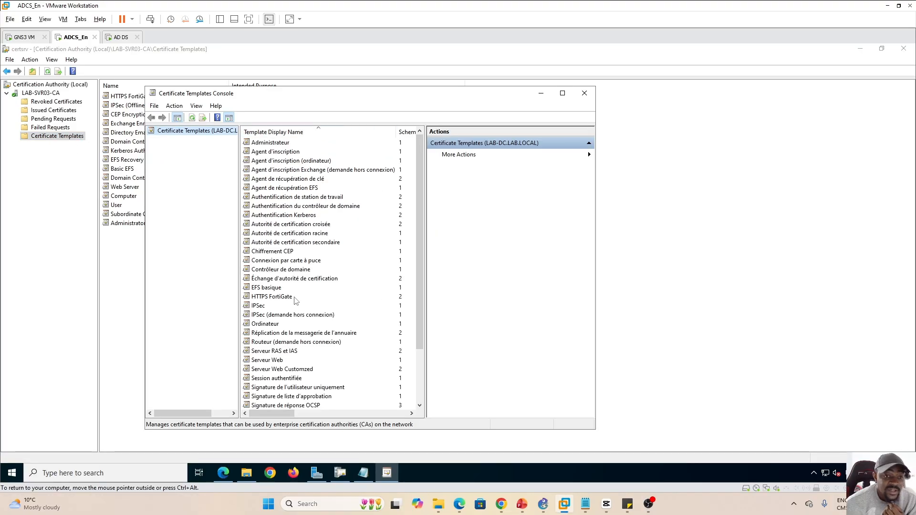
Set the HTTPS FortiGate template's Cryptography minimum key size to 384 and save
left_click(281, 298)
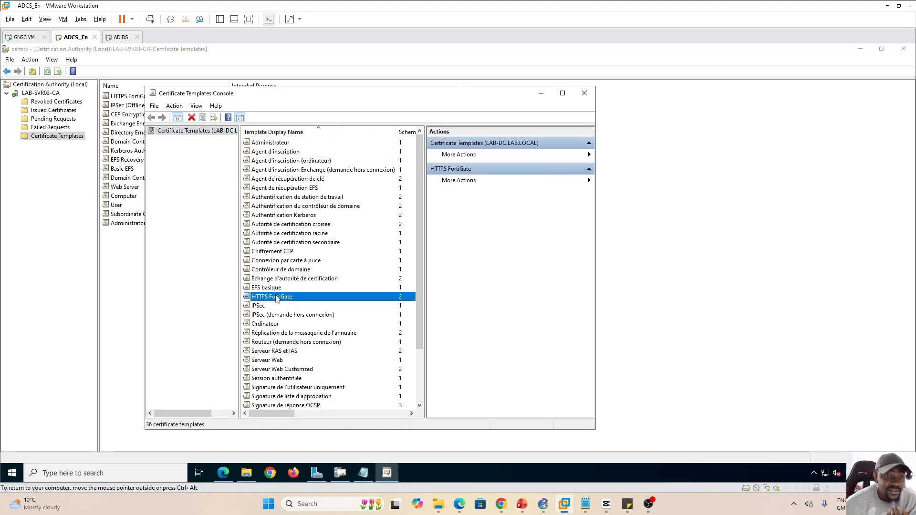
right_click(278, 298)
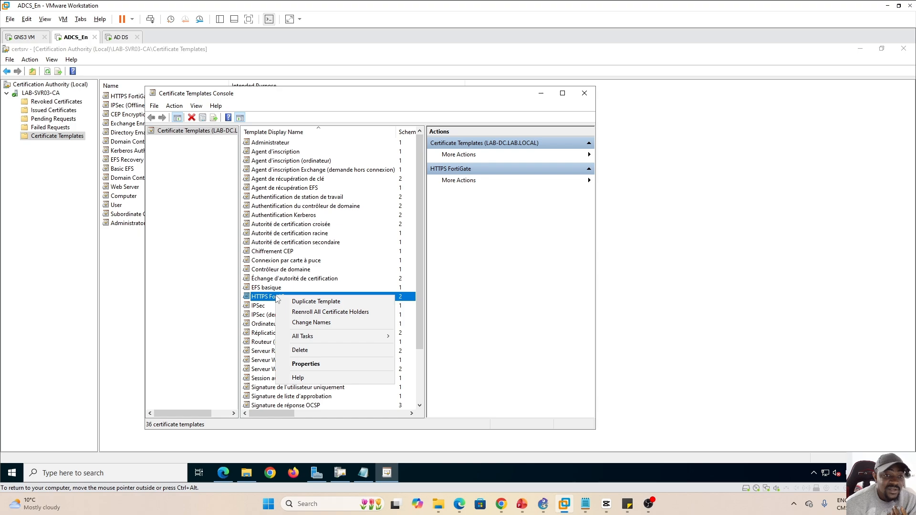
left_click(306, 365)
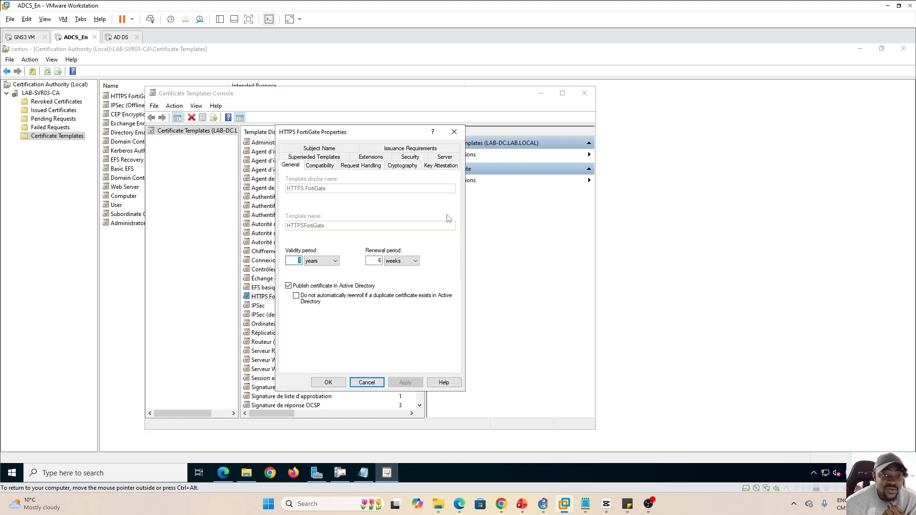
left_click(403, 166)
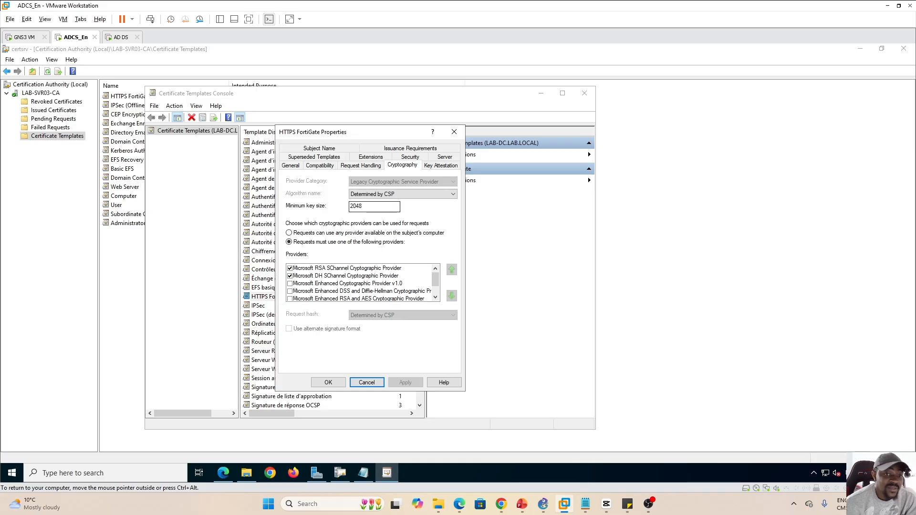
left_click(356, 206)
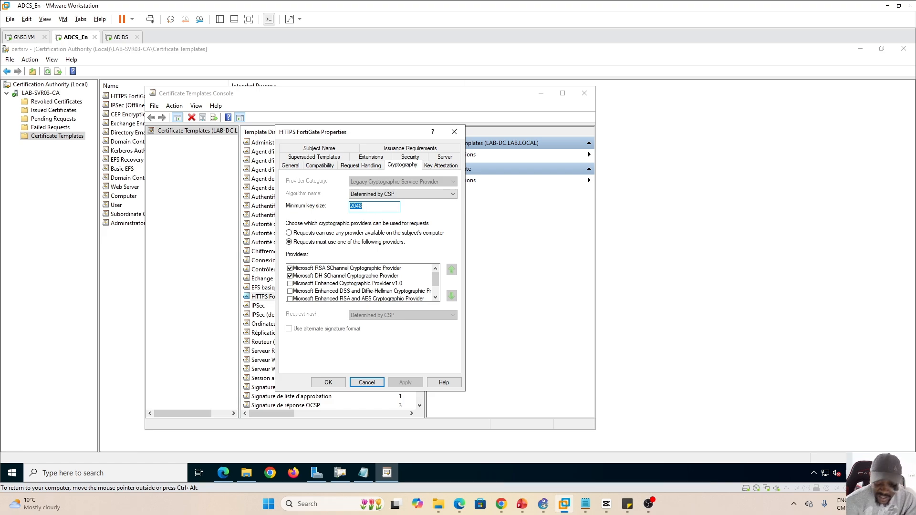
type("384")
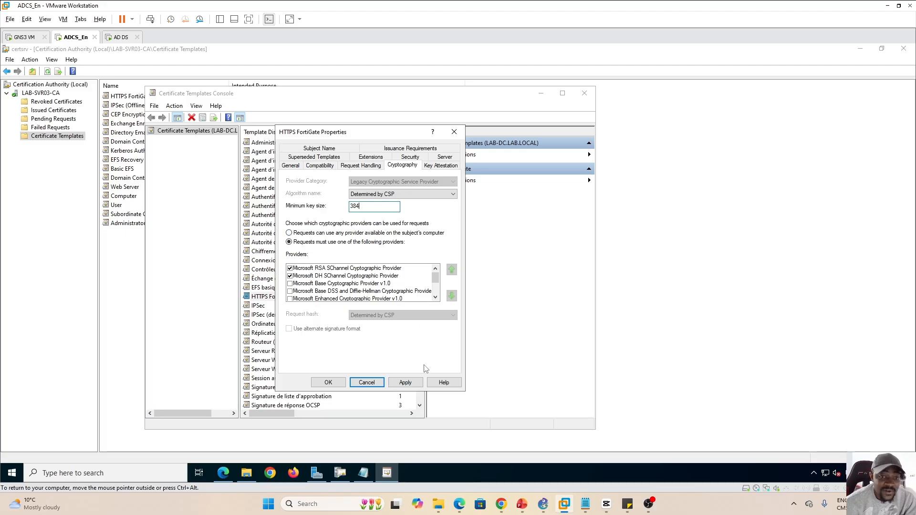
left_click(330, 383)
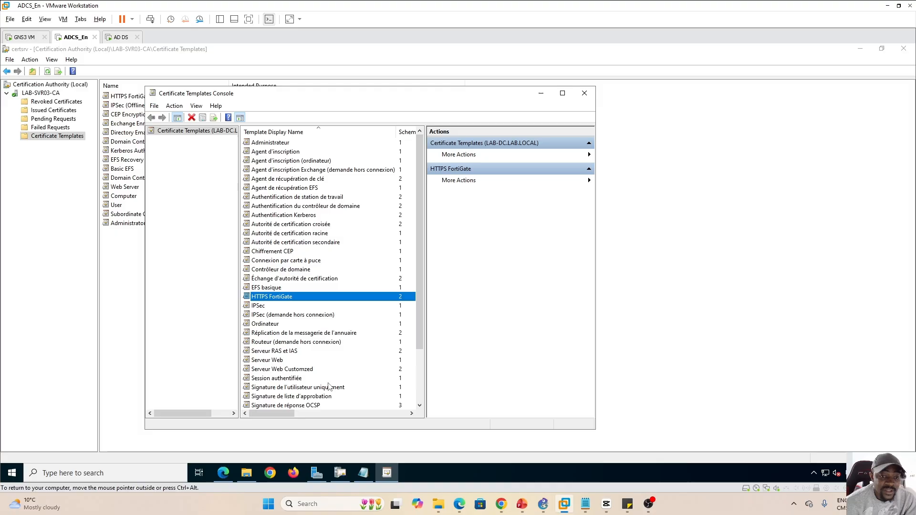
Close the Certificate Templates Console without further template changes
right_click(287, 299)
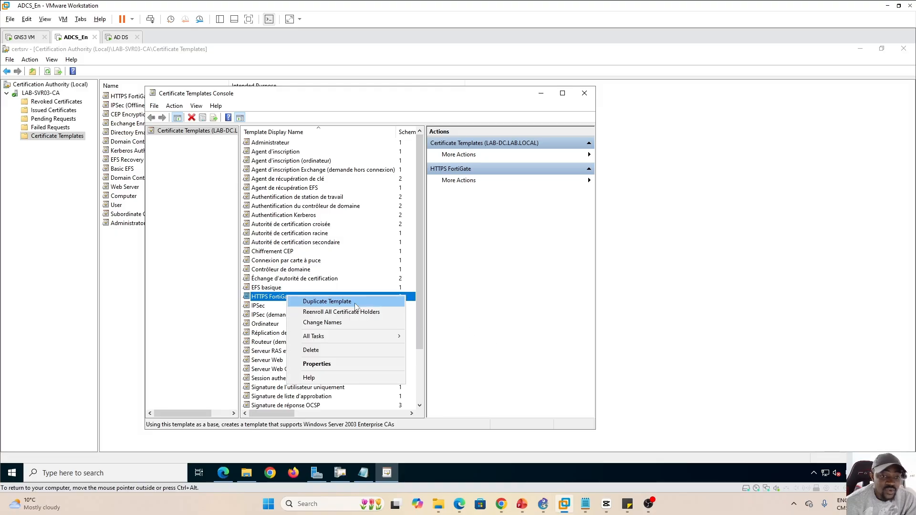
left_click(333, 316)
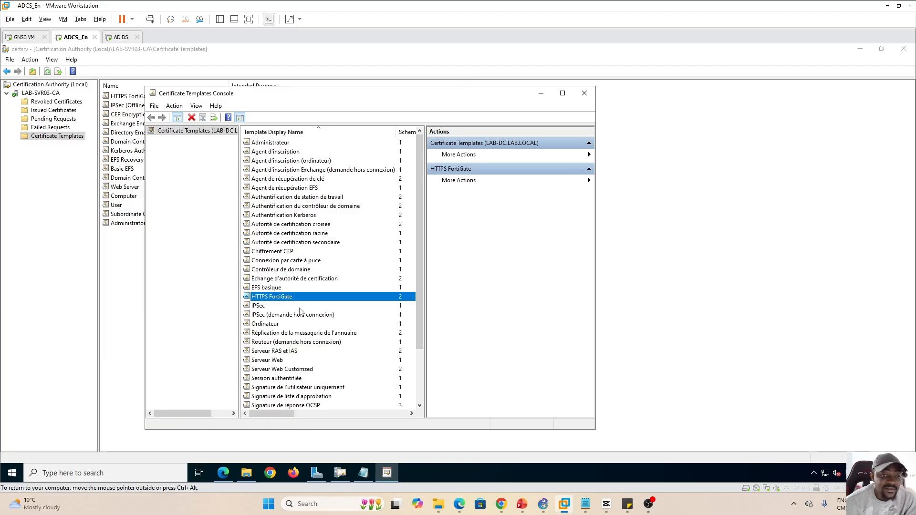
left_click(197, 131)
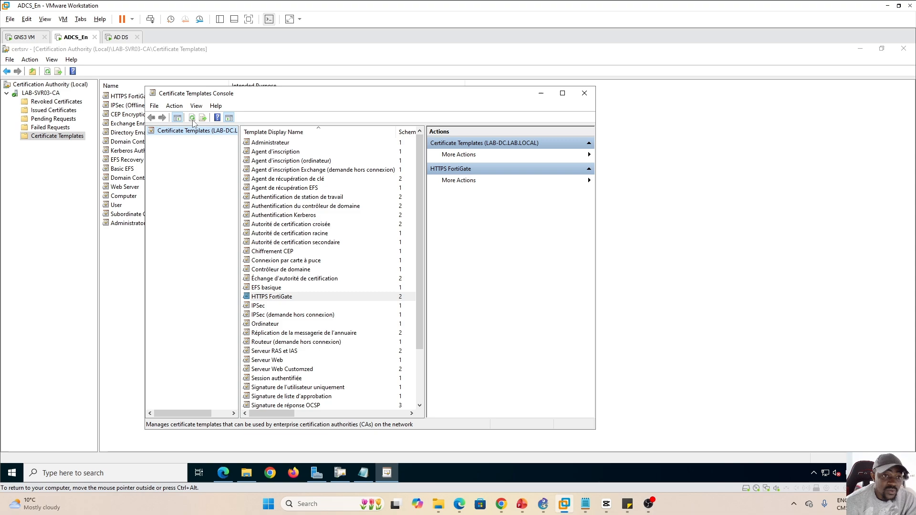
left_click(584, 93)
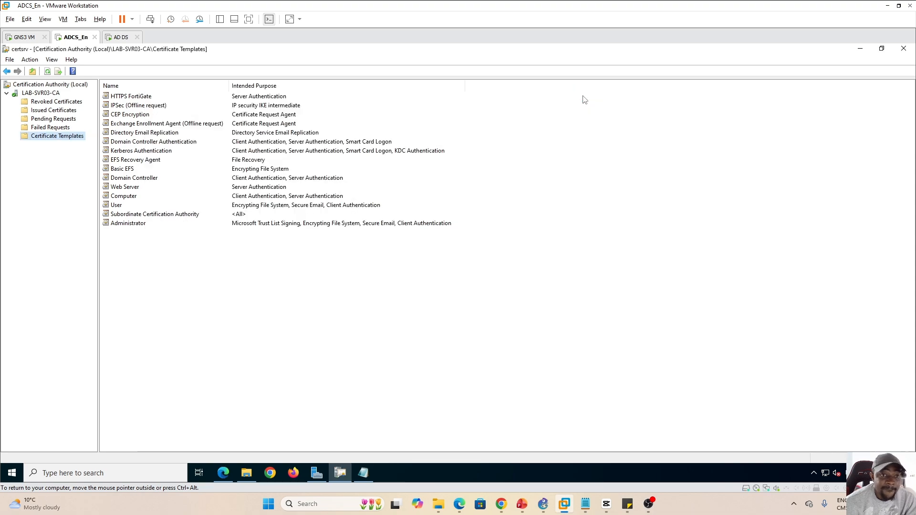
Review the HTTPS FortiGate template's properties in certsrv, then return to Edge's Request Denied page
left_click(137, 97)
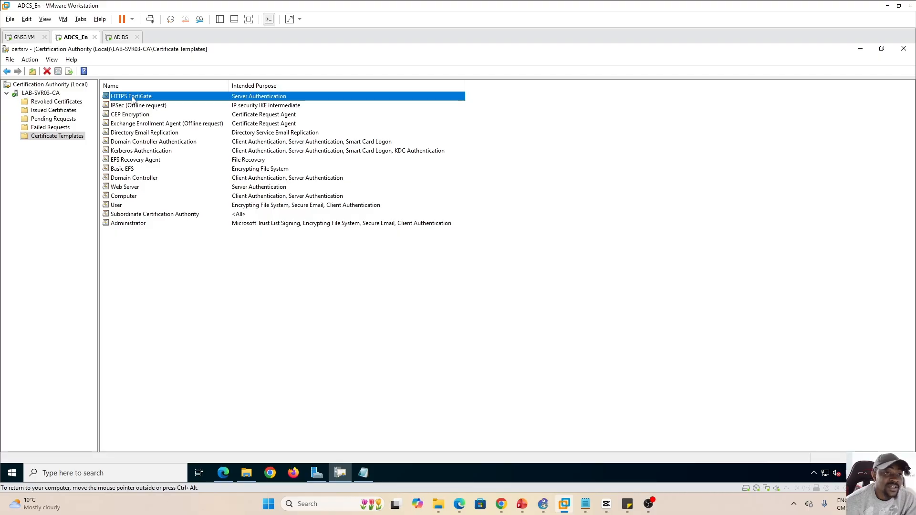
right_click(133, 99)
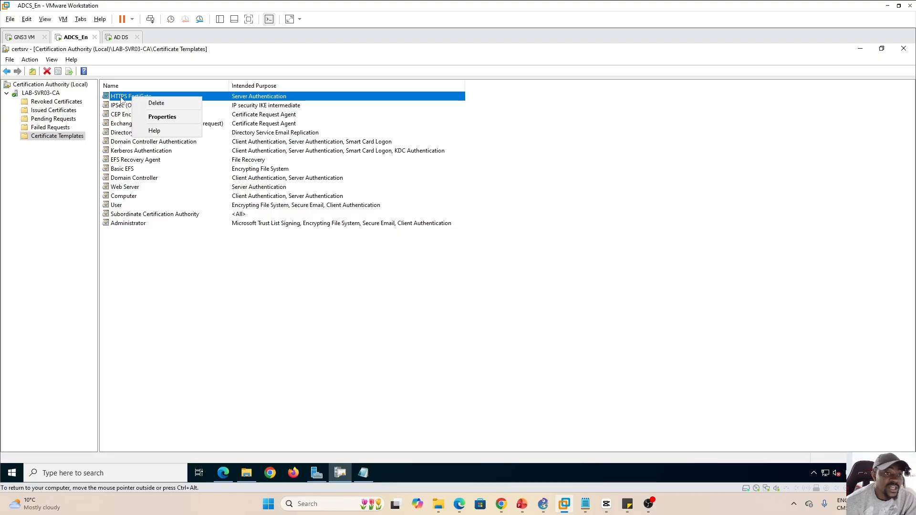
left_click(122, 99)
right_click(124, 98)
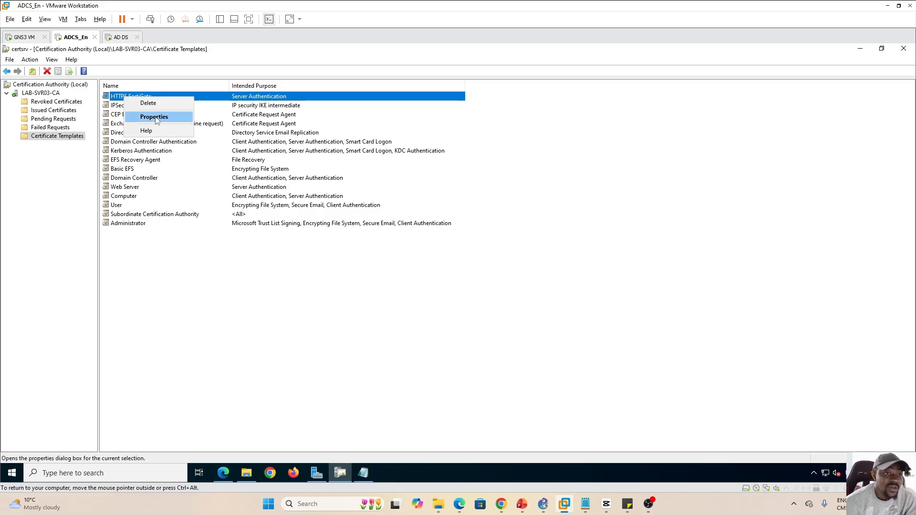
left_click(154, 118)
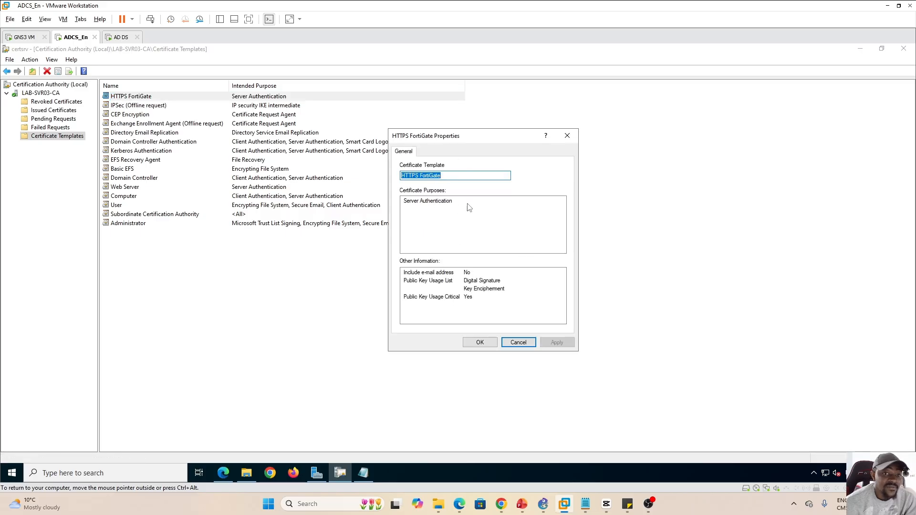
left_click(519, 343)
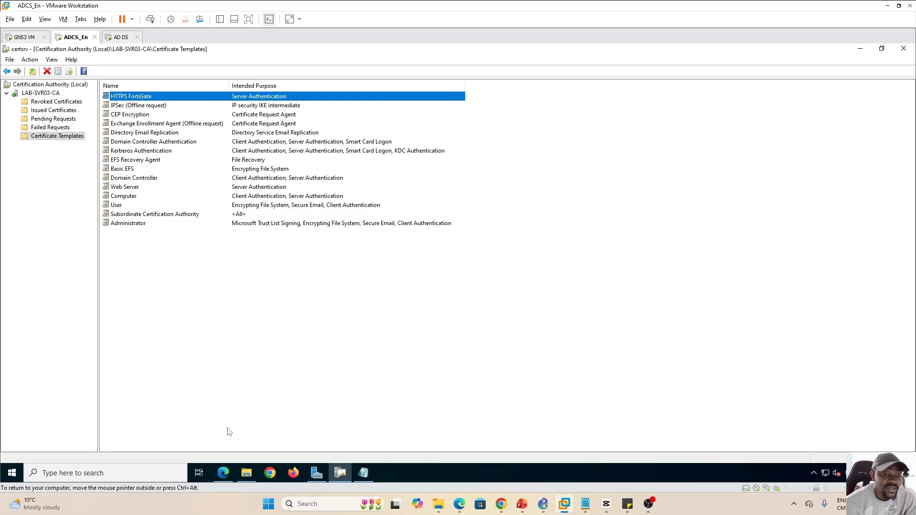
left_click(223, 472)
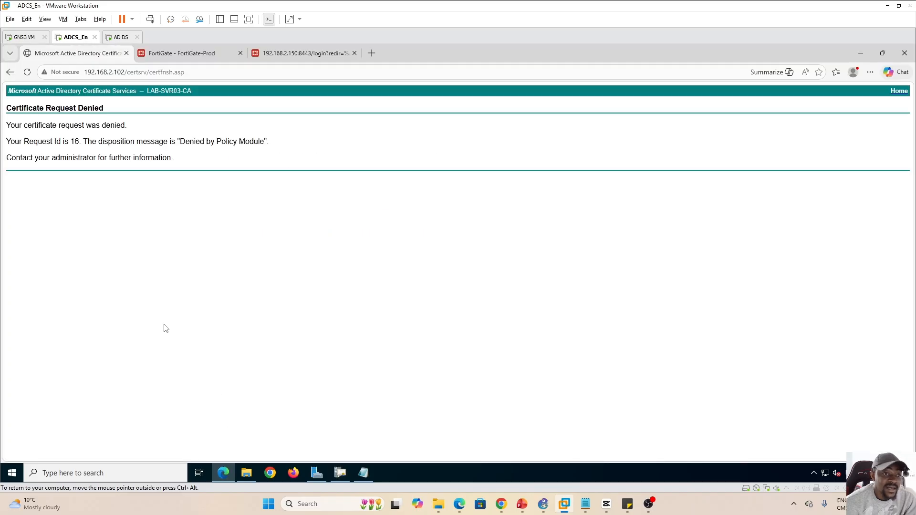
Resubmit the saved request with the HTTPS FortiGate template, receiving pending Request Id 17
left_click(10, 72)
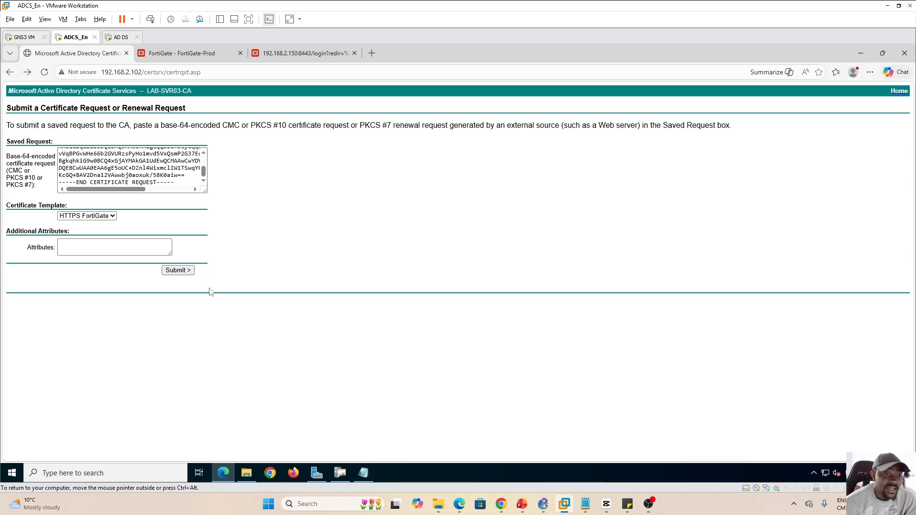
left_click(182, 271)
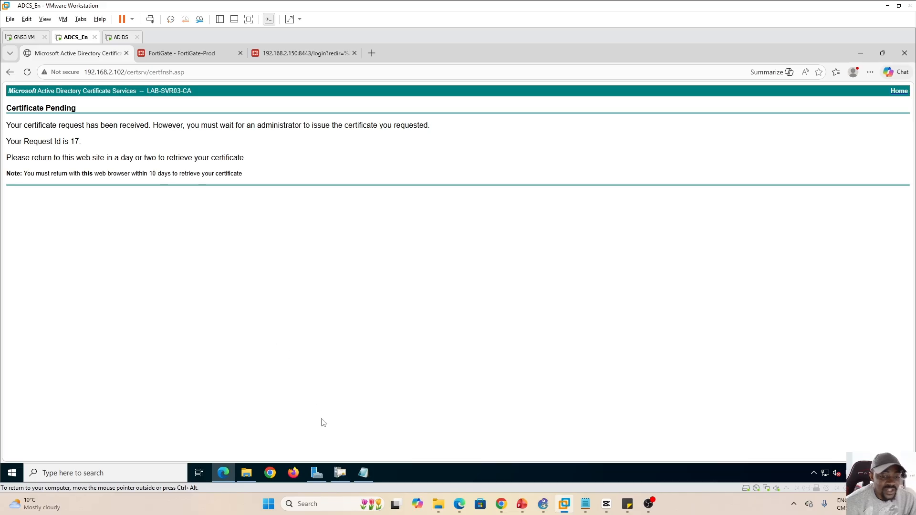
left_click(341, 474)
Issue pending request 17 via All Tasks > Issue and view the Issued Certificates list
left_click(255, 326)
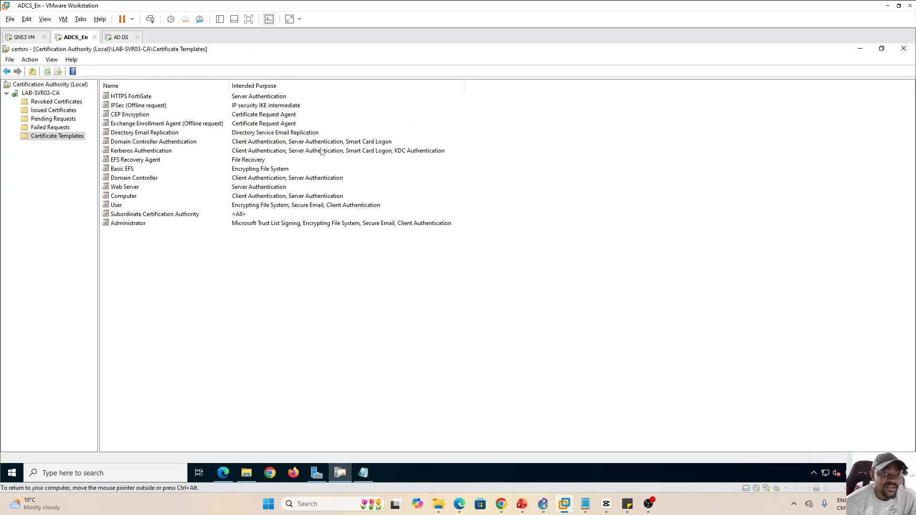
double_click(349, 57)
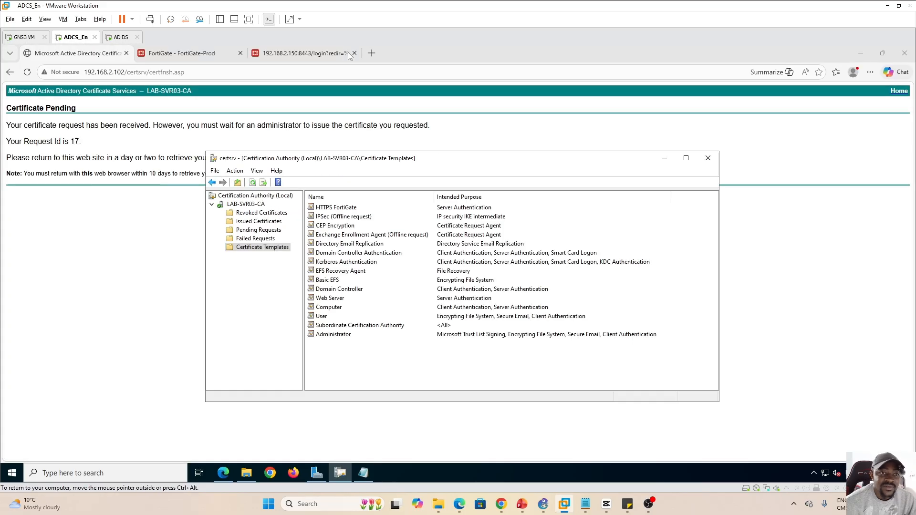
left_click_drag(342, 161, 328, 193)
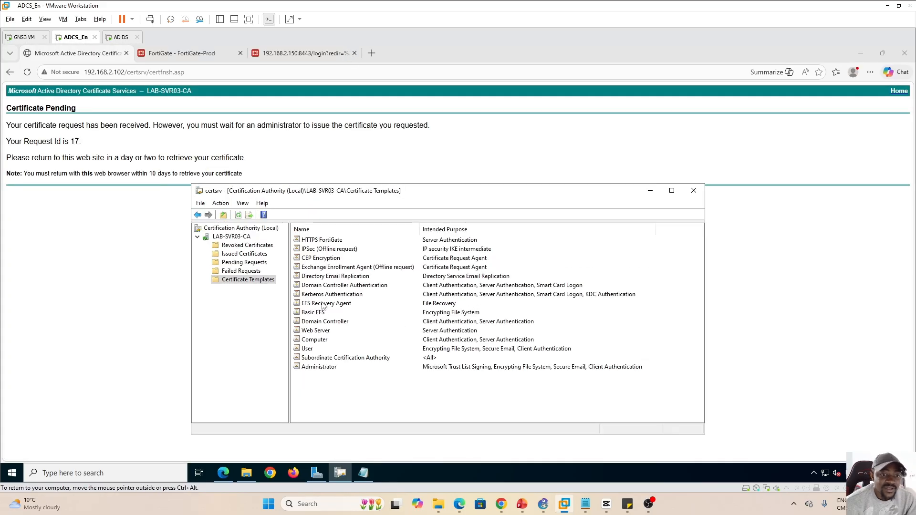
left_click(248, 263)
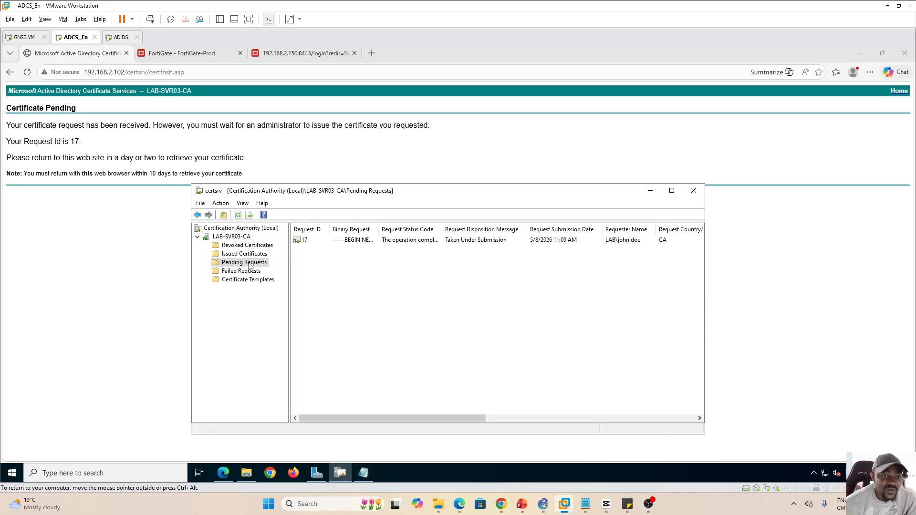
left_click(308, 243)
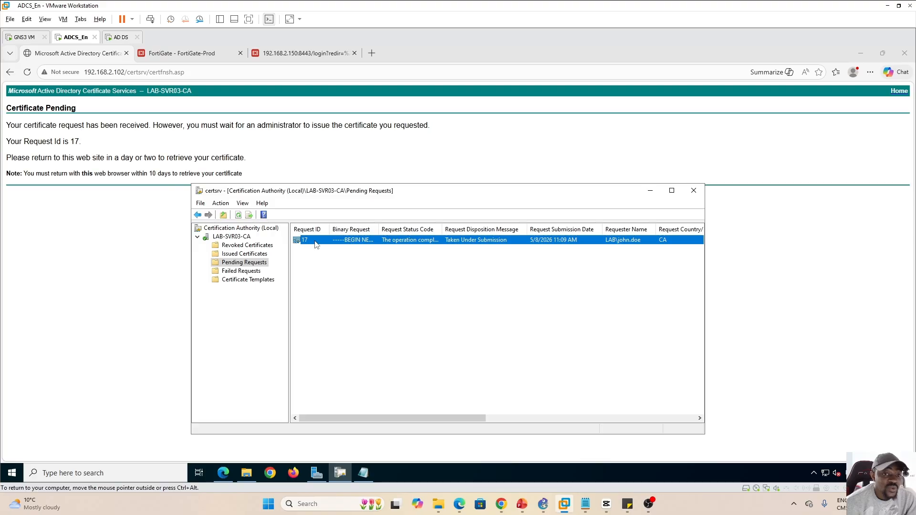
right_click(316, 244)
mouse_move(352, 250)
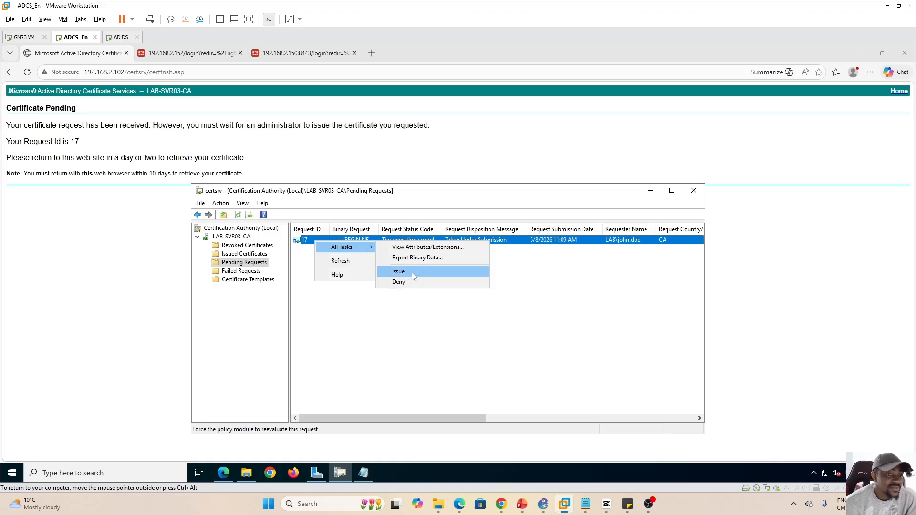
left_click(419, 274)
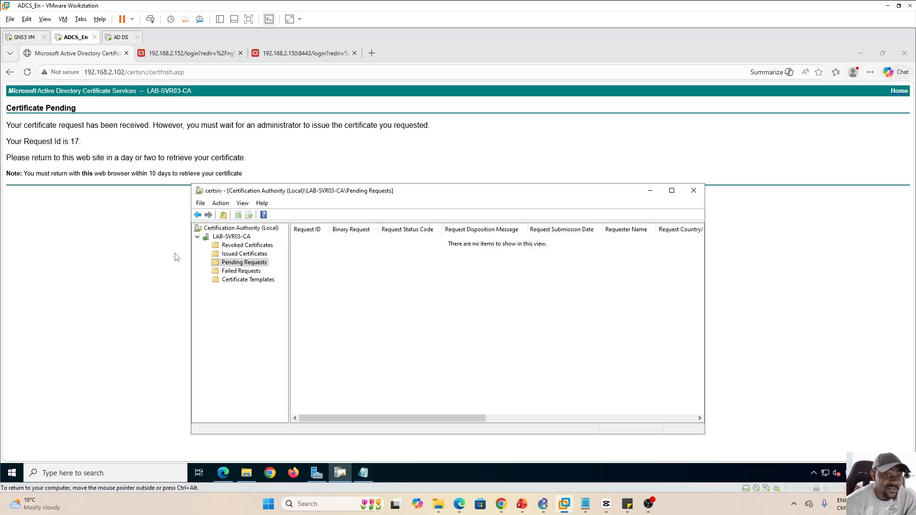
left_click(244, 255)
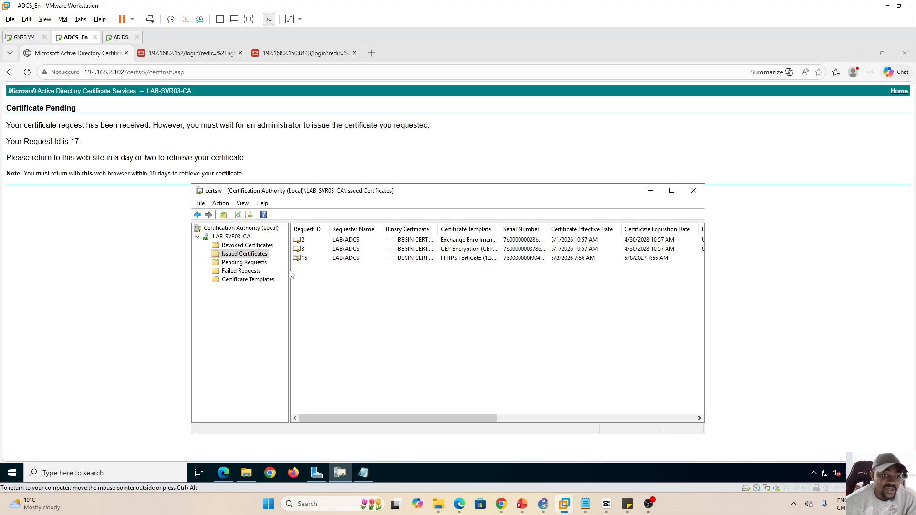
Inspect failed request 17 with a widened Binary Request column, then return to LAB-SVR03-CA's folders
left_click(238, 271)
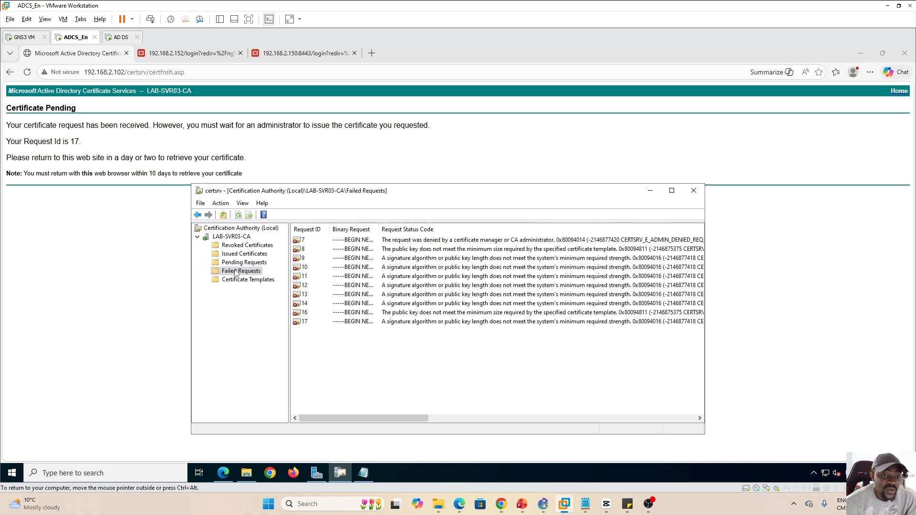
left_click(305, 324)
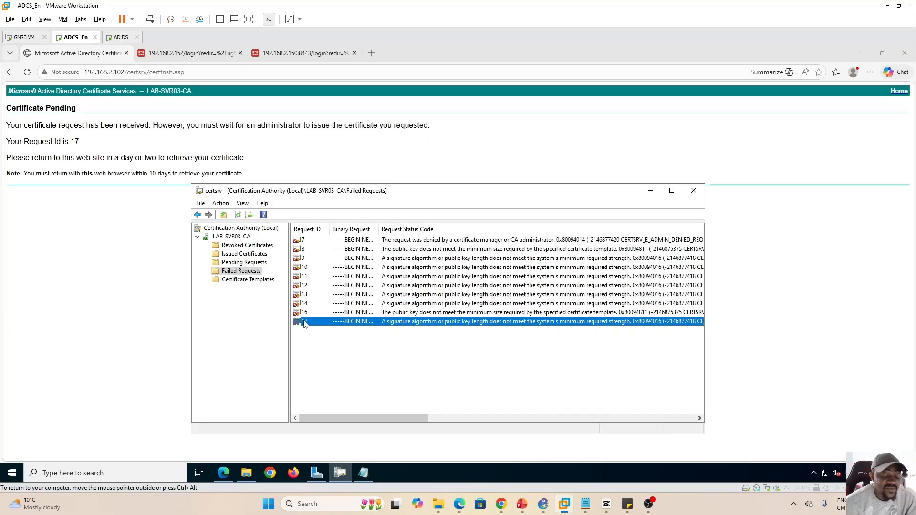
left_click(672, 191)
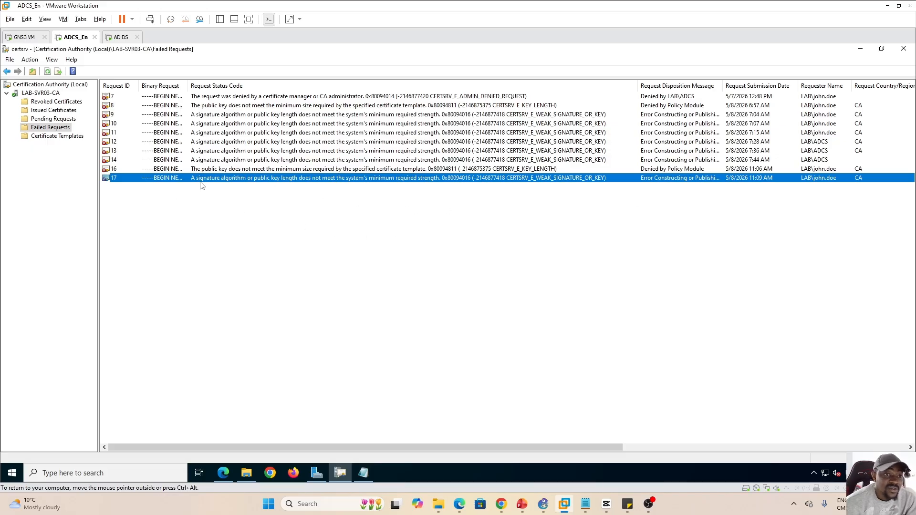
left_click_drag(187, 85, 277, 88)
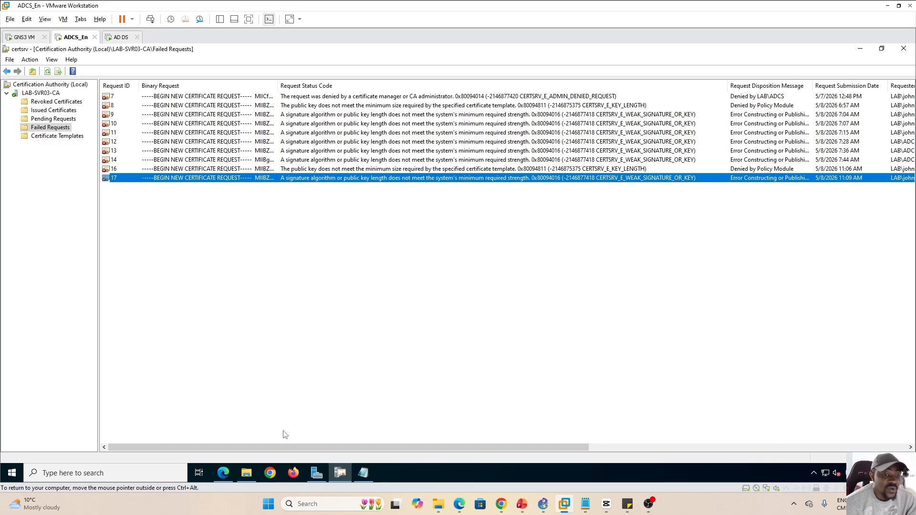
left_click(52, 93)
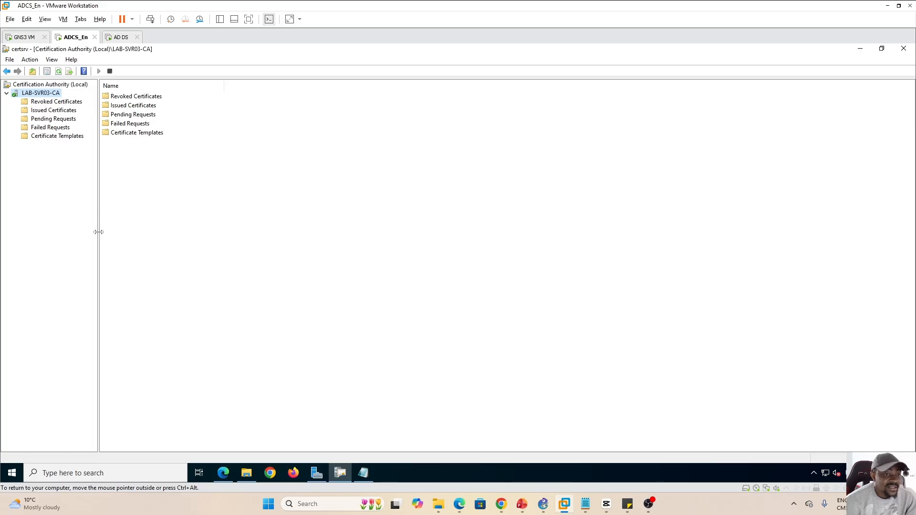
left_click_drag(98, 232, 93, 234)
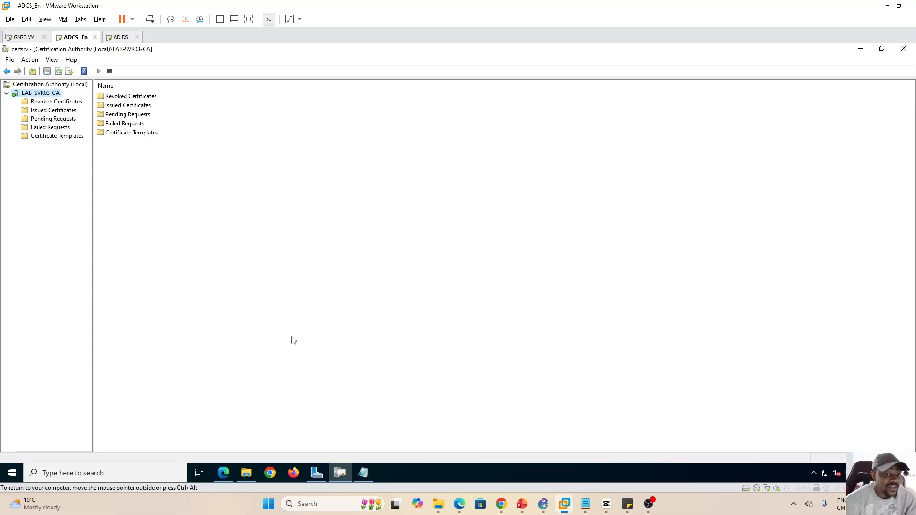
Go to the 192.168.2.150:8443 FortiGate page in Edge and start entering the admin login
left_click(222, 472)
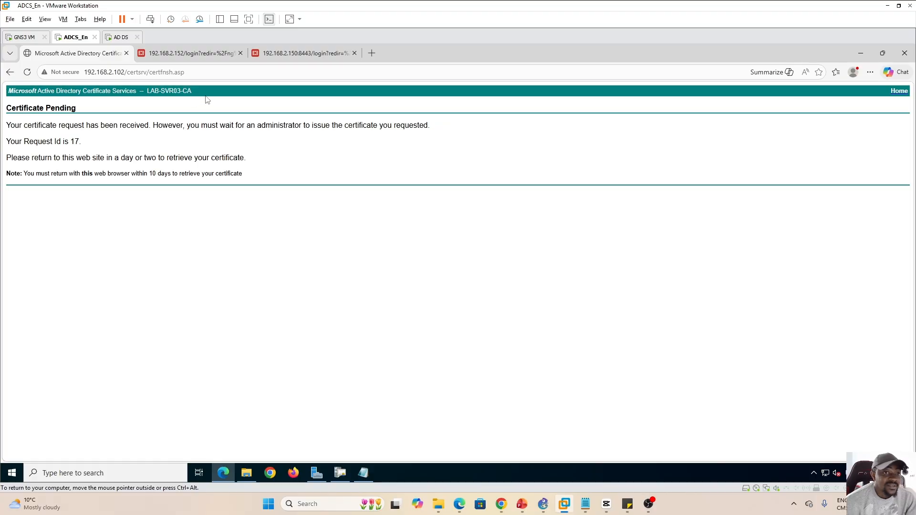
left_click(192, 54)
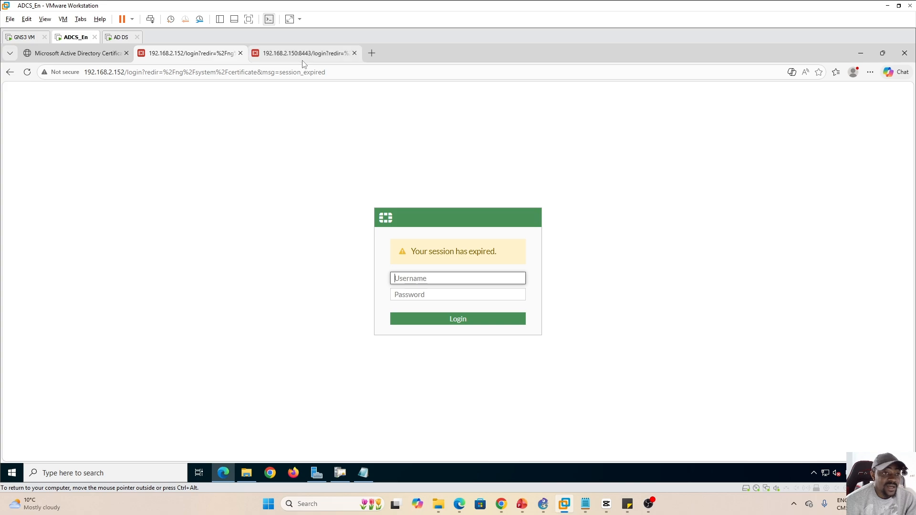
left_click(286, 57)
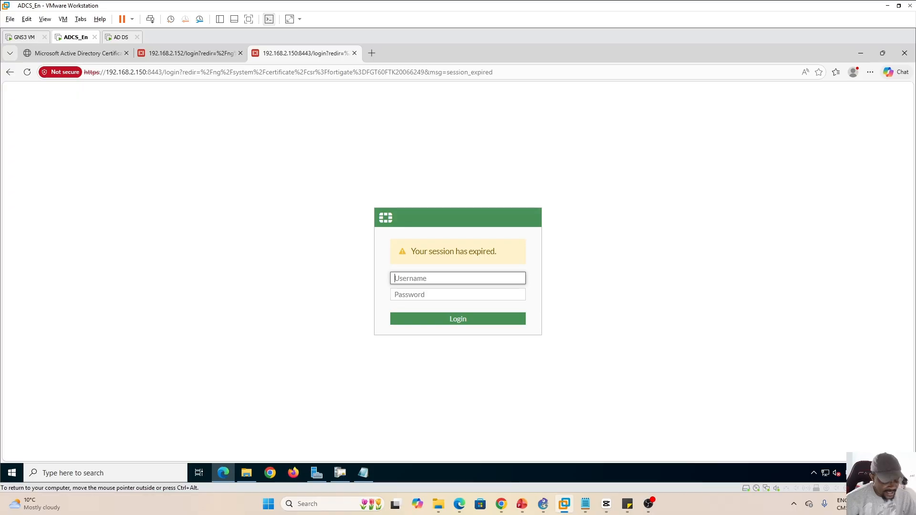
type("a")
type("d")
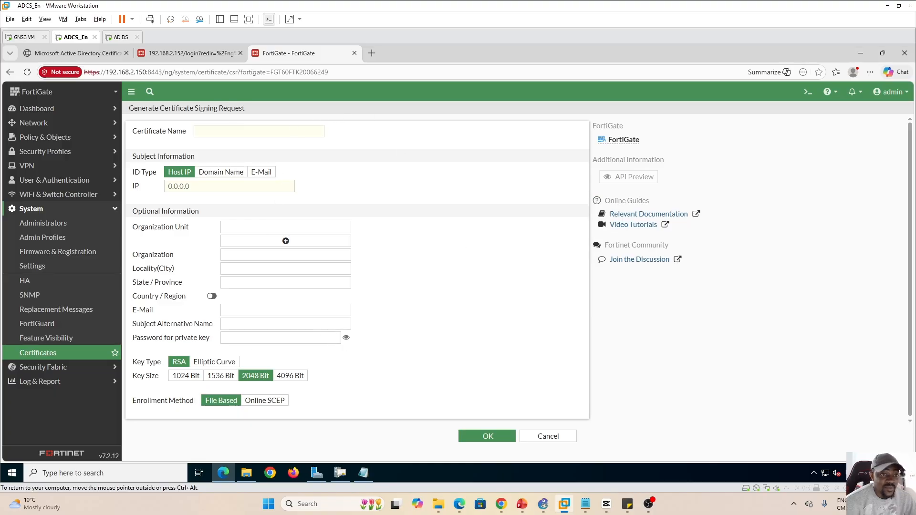
Name the request Certi_HPPTS and identify it by domain name FortiGate.LAB.LOCAL
left_click(259, 131)
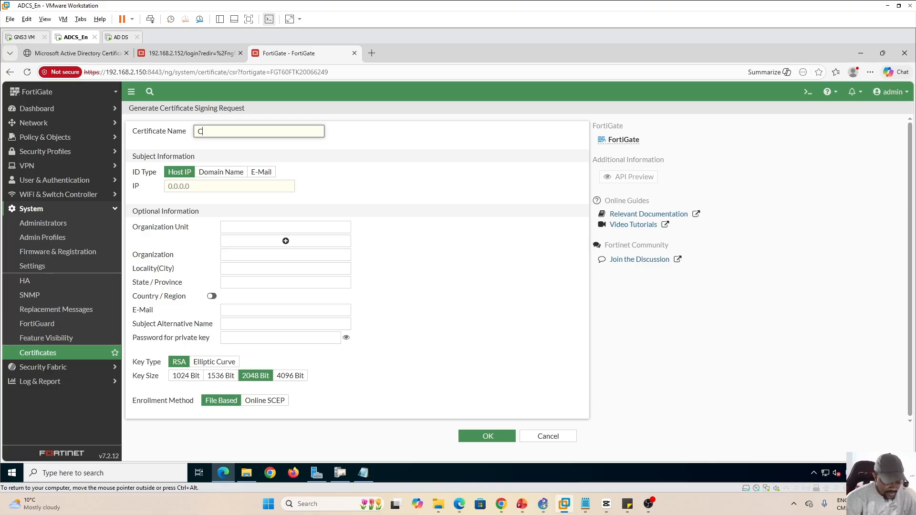
type("Certi_H")
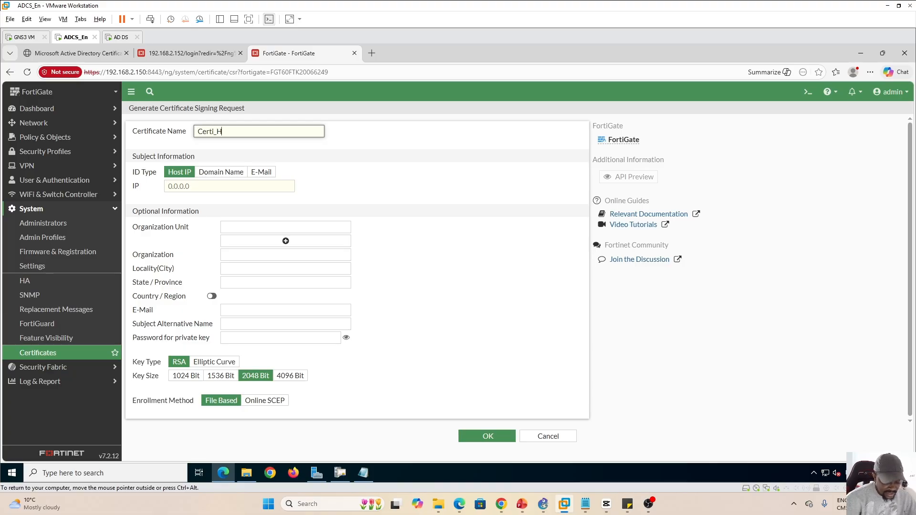
type("PPTS")
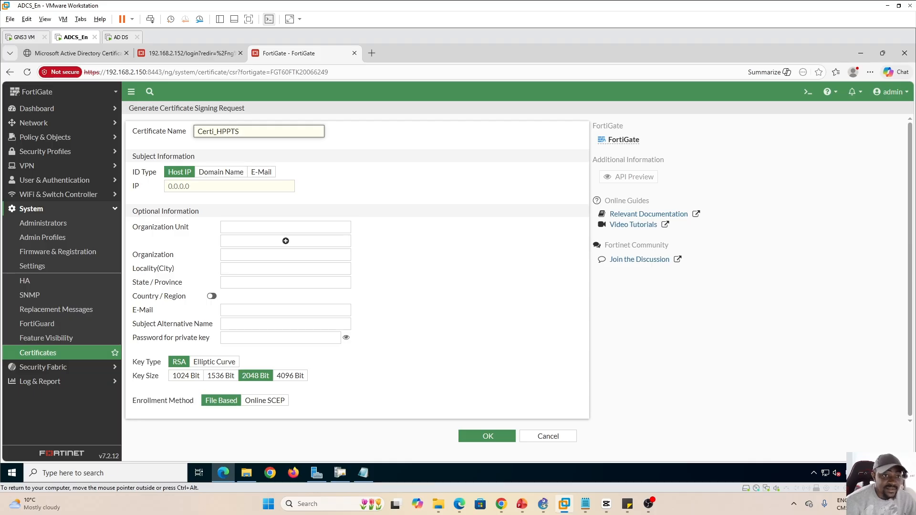
left_click(220, 174)
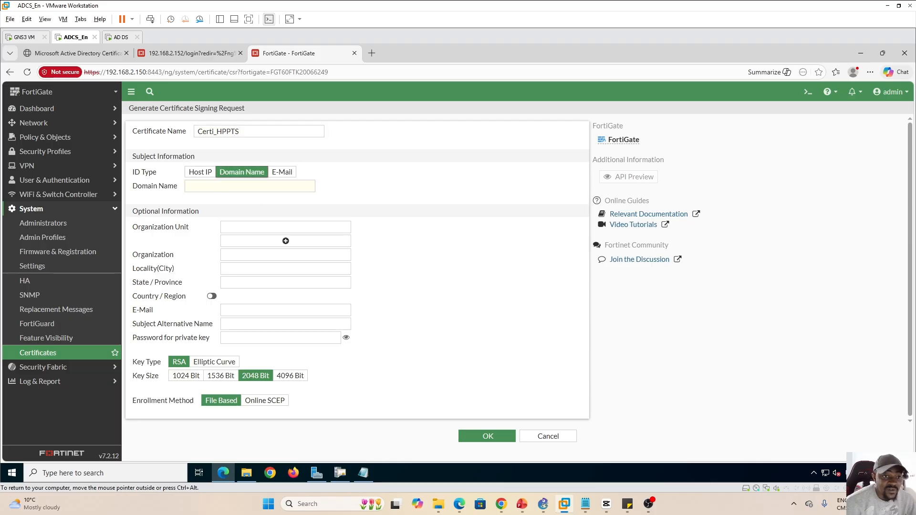
left_click(224, 186)
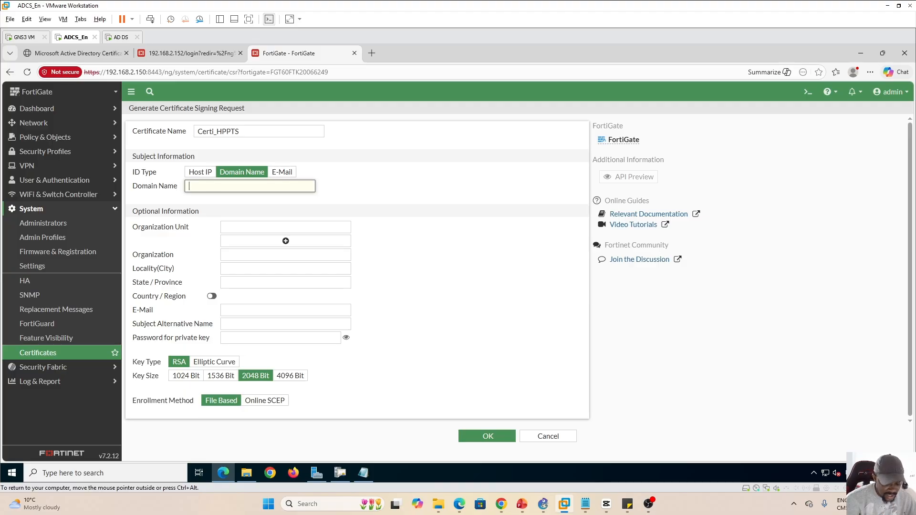
type("FortiGate.LAB")
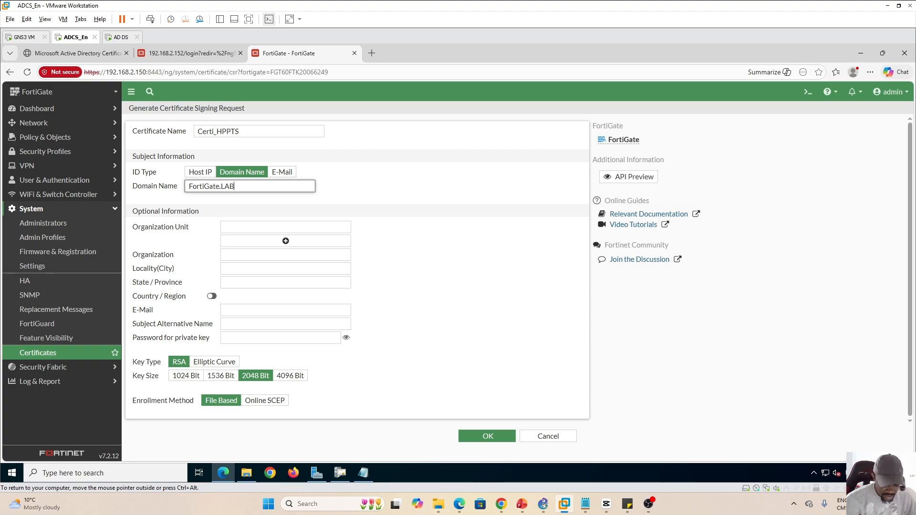
type(".LOCAL")
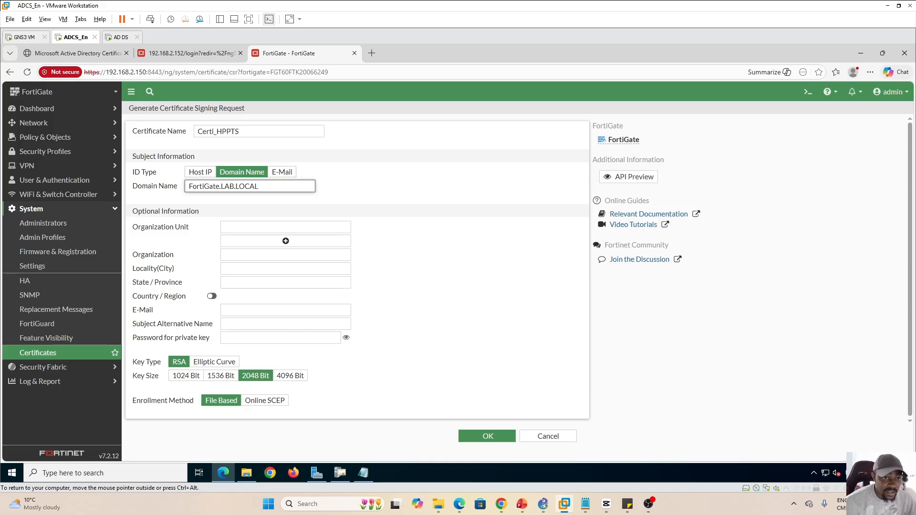
Fill in SecOps, IT LEARNING LABS, Toronto, Ontario from saved info and set country to Canada
left_click(277, 227)
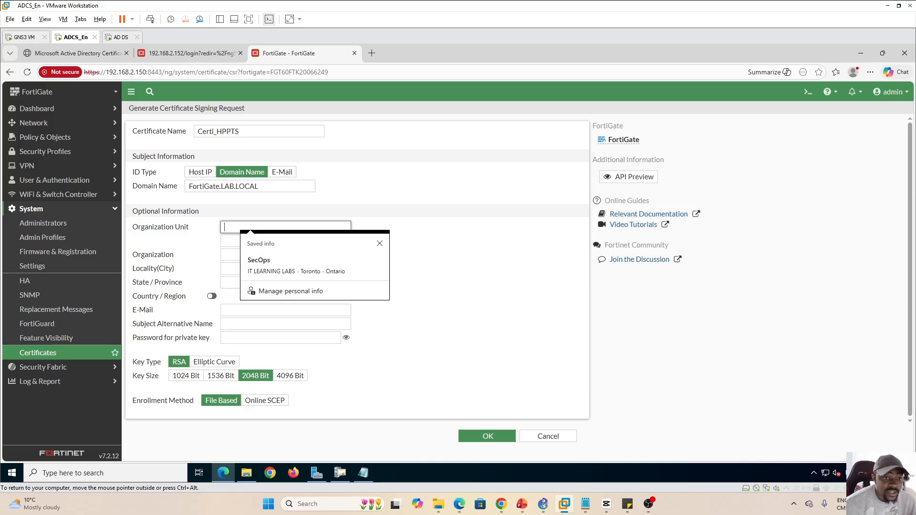
left_click(279, 261)
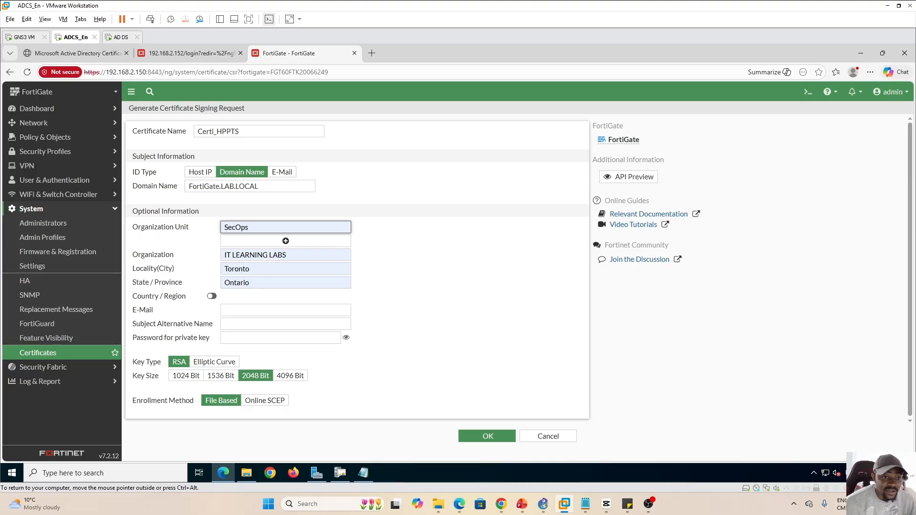
left_click(211, 296)
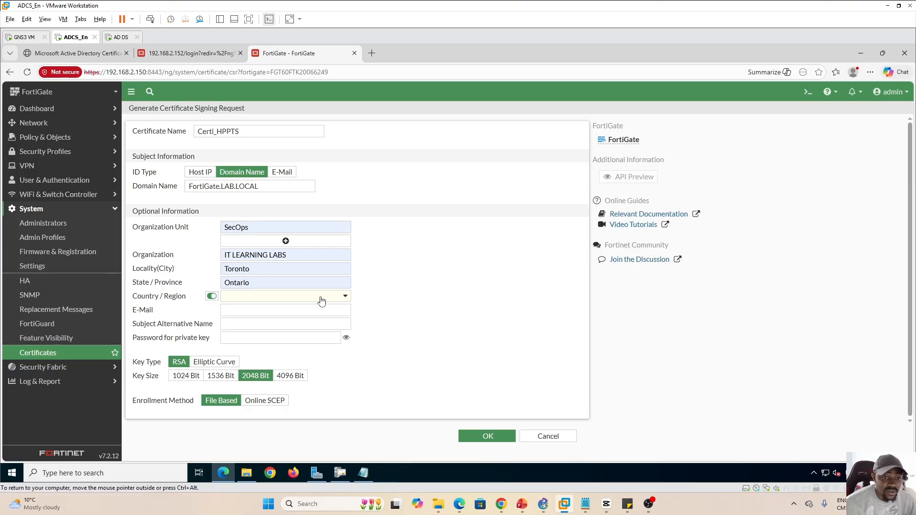
left_click(345, 298)
type("CA")
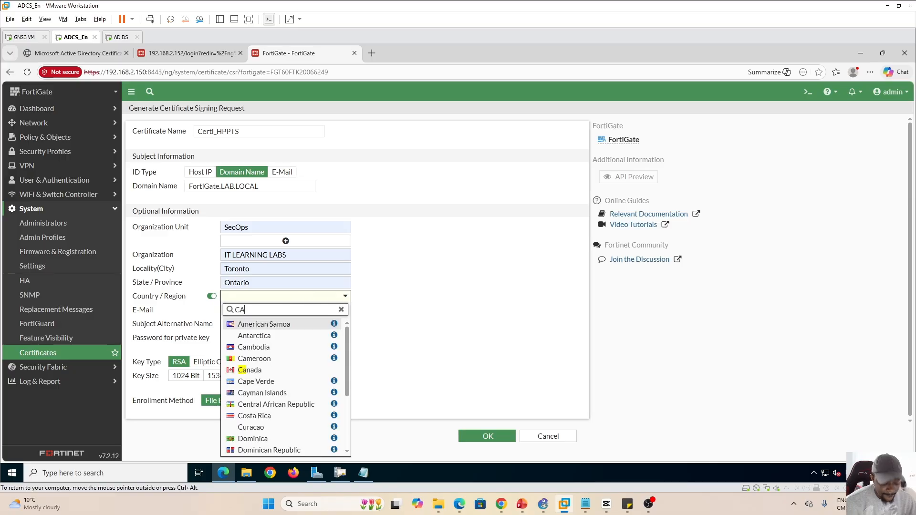
type("N")
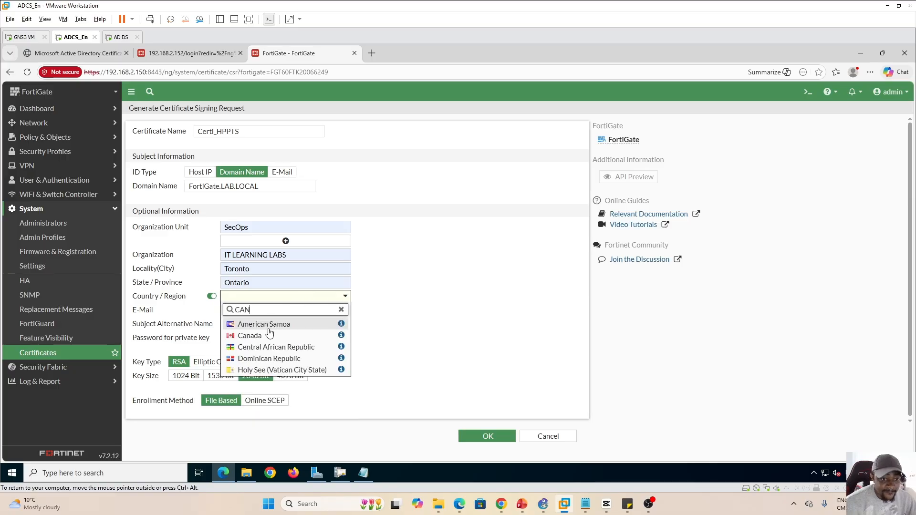
key("Return")
left_click(408, 298)
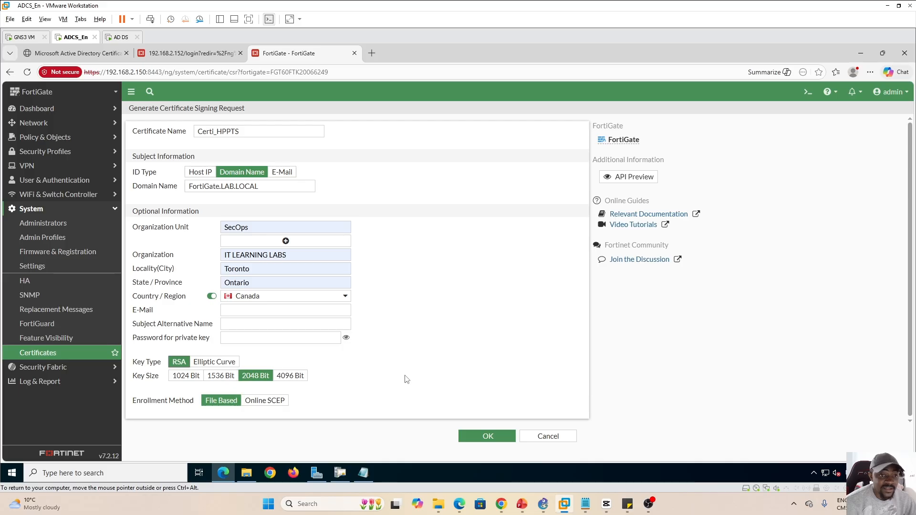
Create the Certi_HPPTS request, download Certi_HPPTS.csr, and select its request text in Notepad
left_click(488, 438)
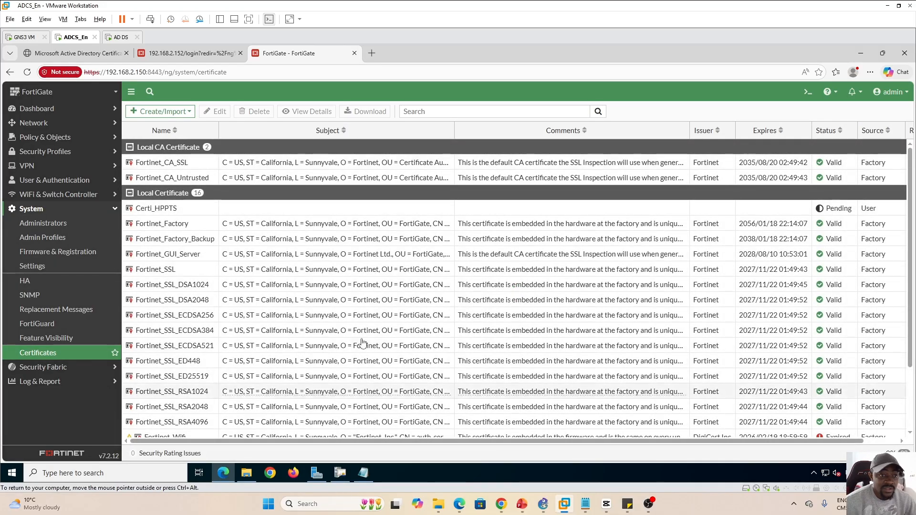
left_click(259, 209)
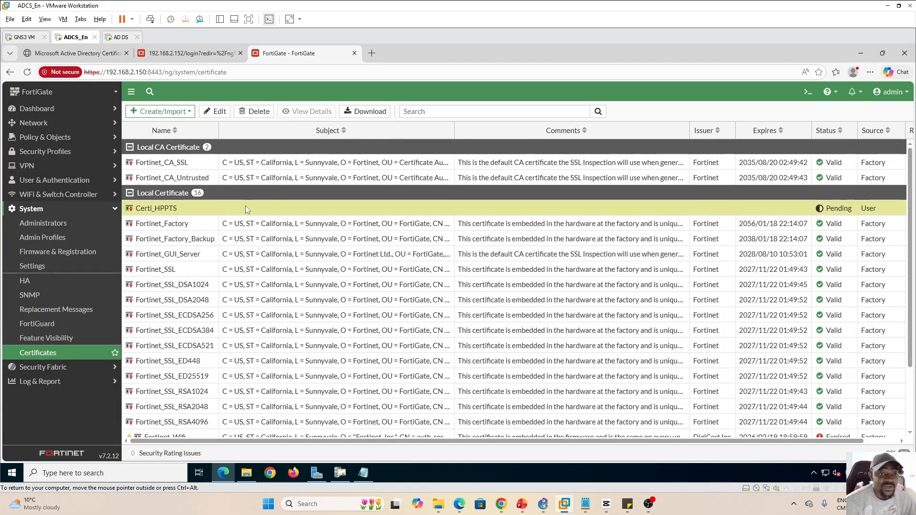
right_click(246, 208)
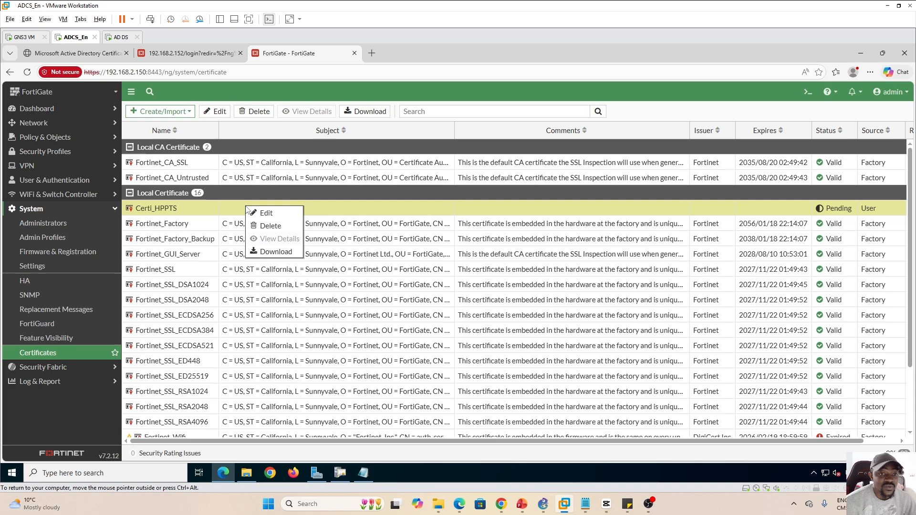
left_click(275, 252)
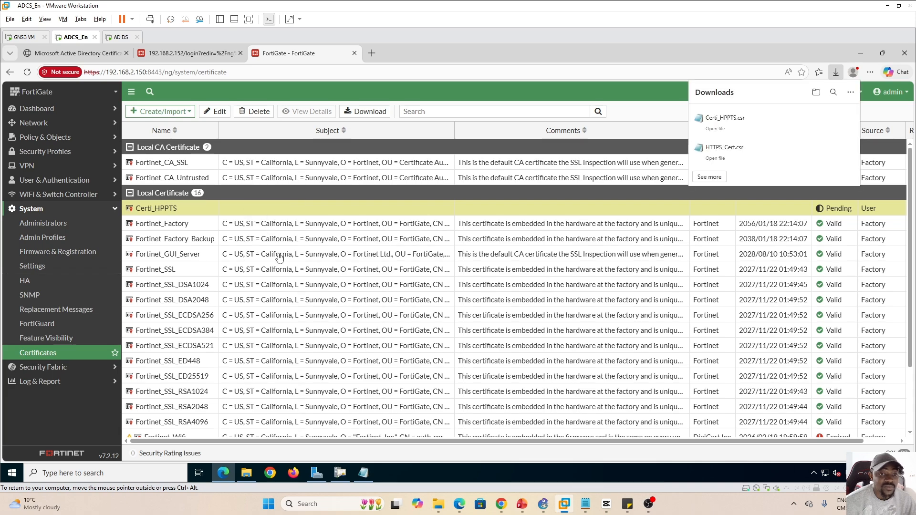
left_click(781, 120)
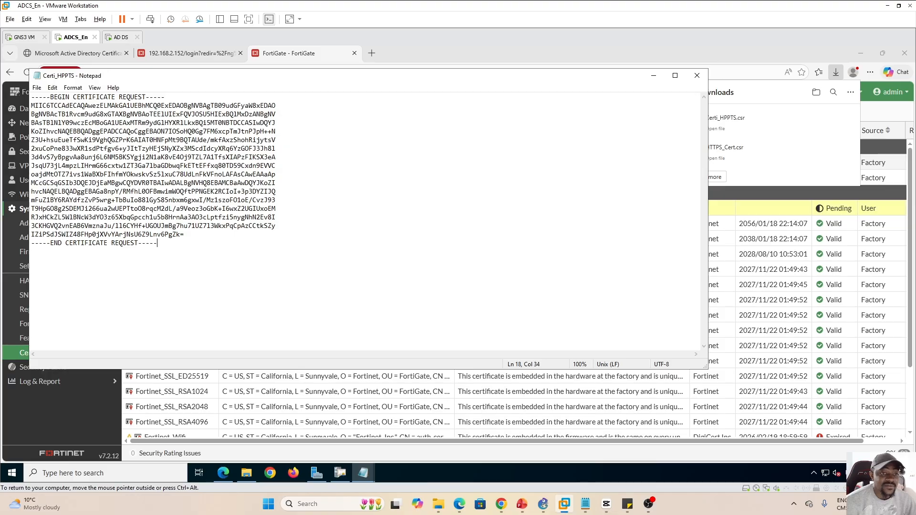
left_click_drag(158, 244, 31, 96)
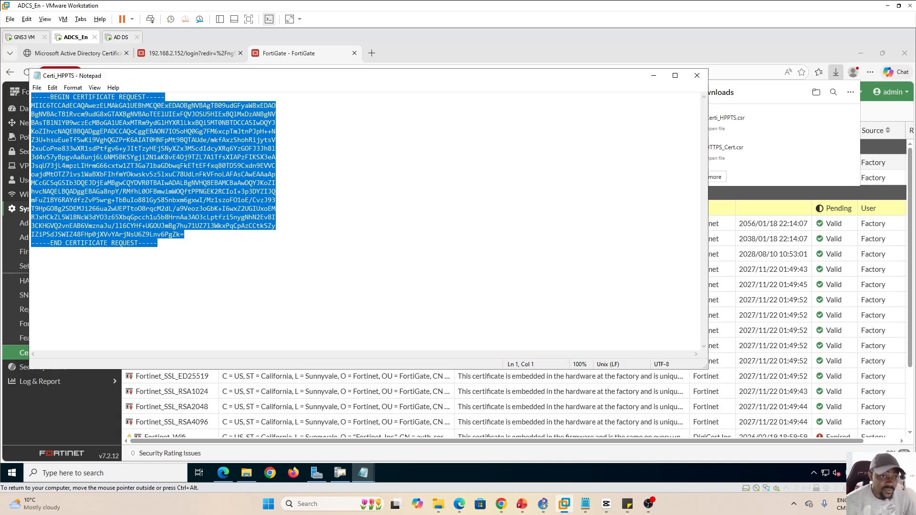
Replace the Saved Request text with the Certi_HPPTS CSR and submit it under HTTPS FortiGate
left_click(84, 55)
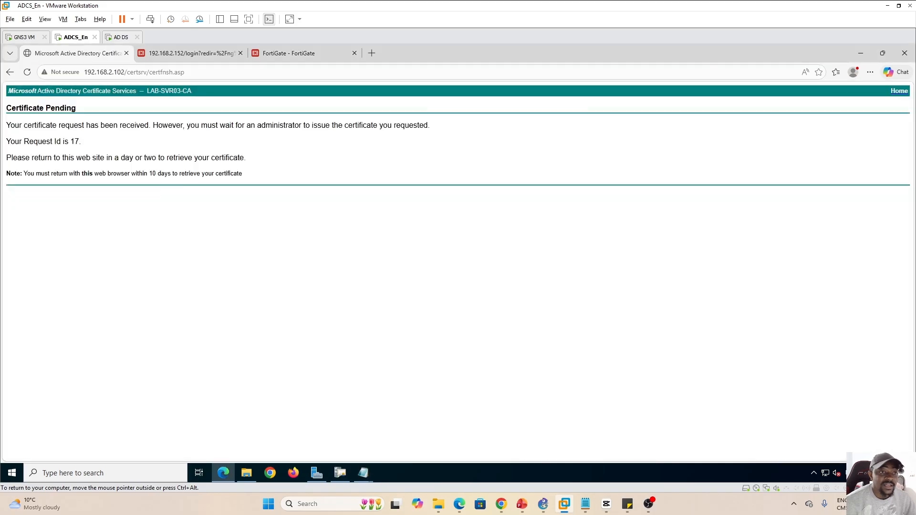
left_click(9, 72)
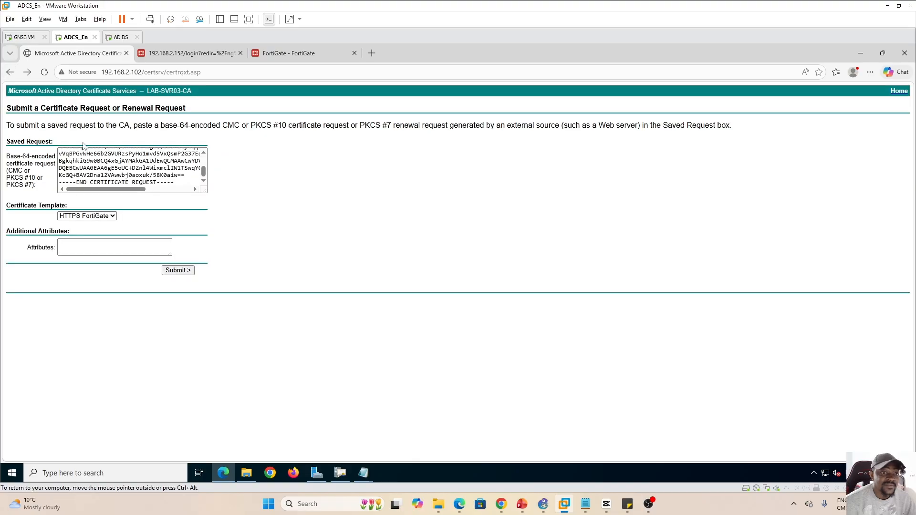
triple_click(109, 175)
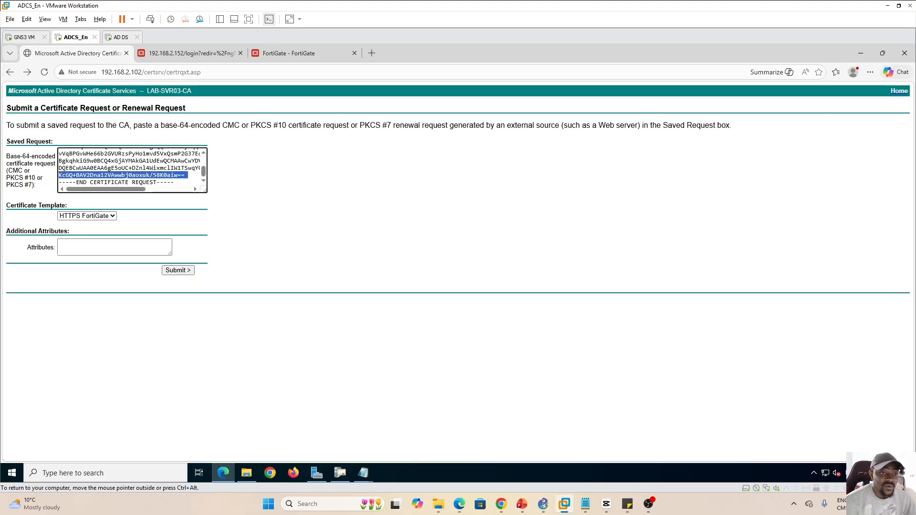
key("ctrl+a")
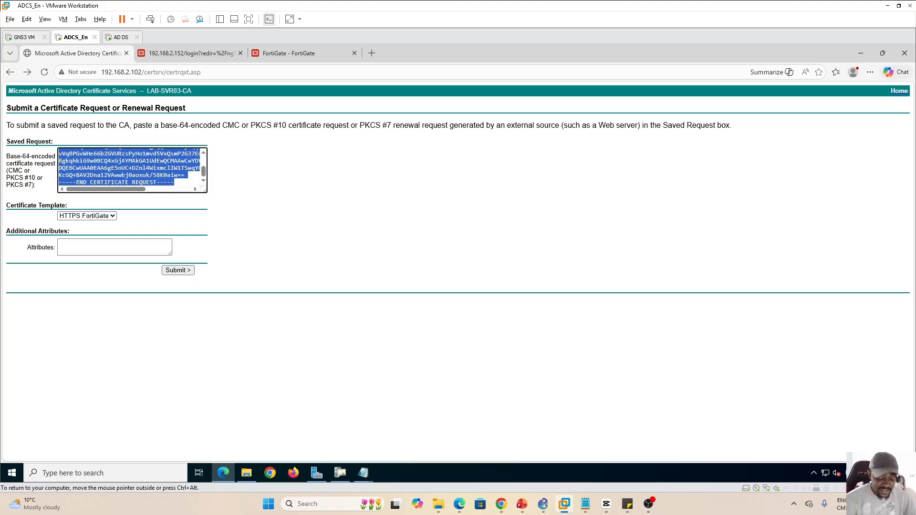
key("Delete")
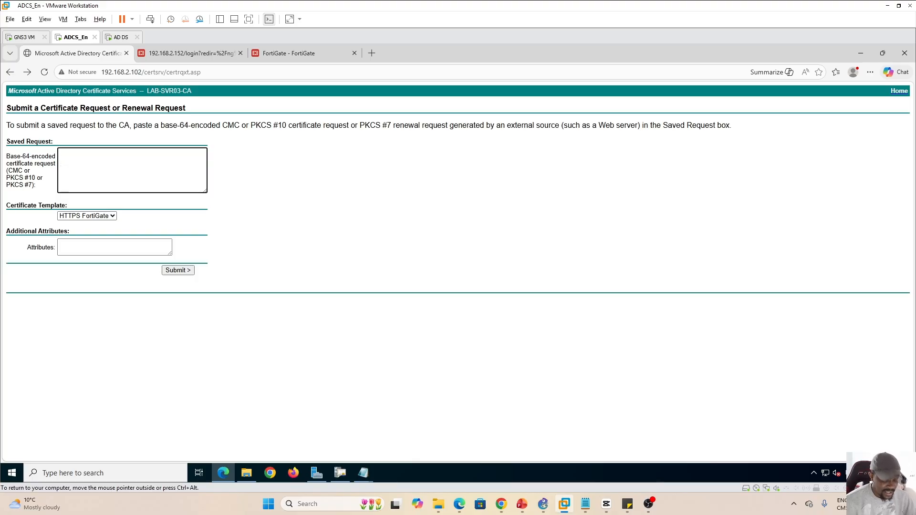
key("ctrl+v")
left_click_drag(203, 175, 209, 157)
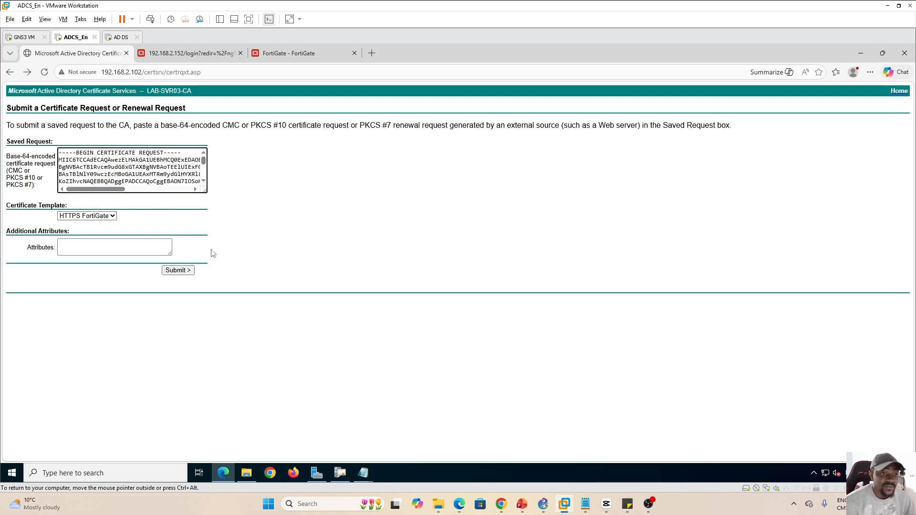
left_click(180, 270)
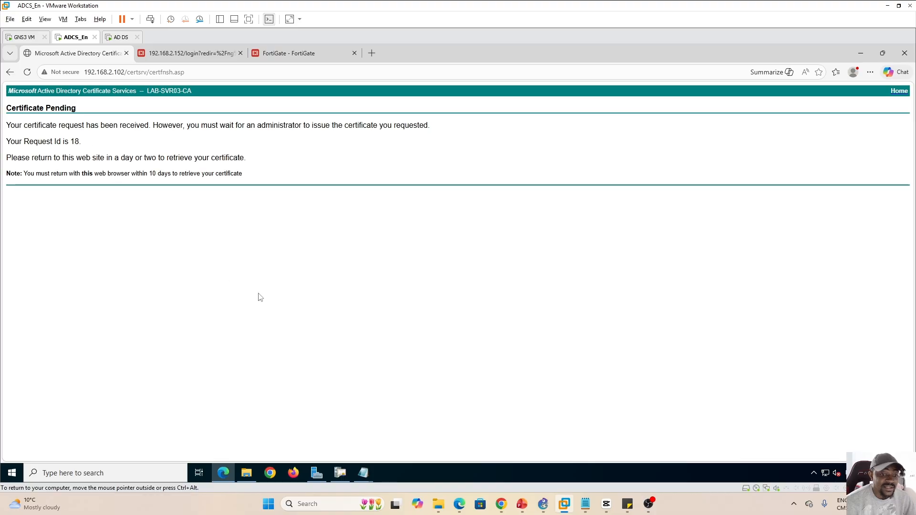
List LAB-SVR03-CA's pending requests, select request 18, and widen the Request Status Code column
left_click(339, 472)
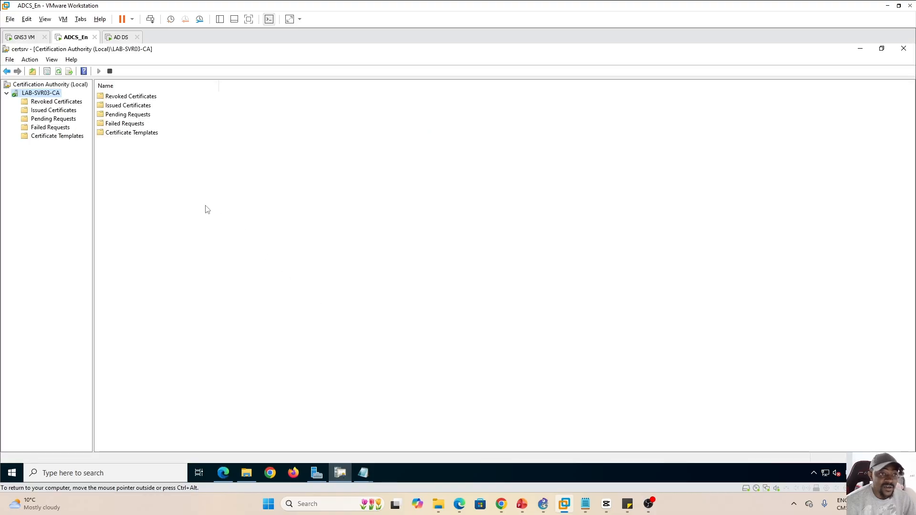
double_click(336, 54)
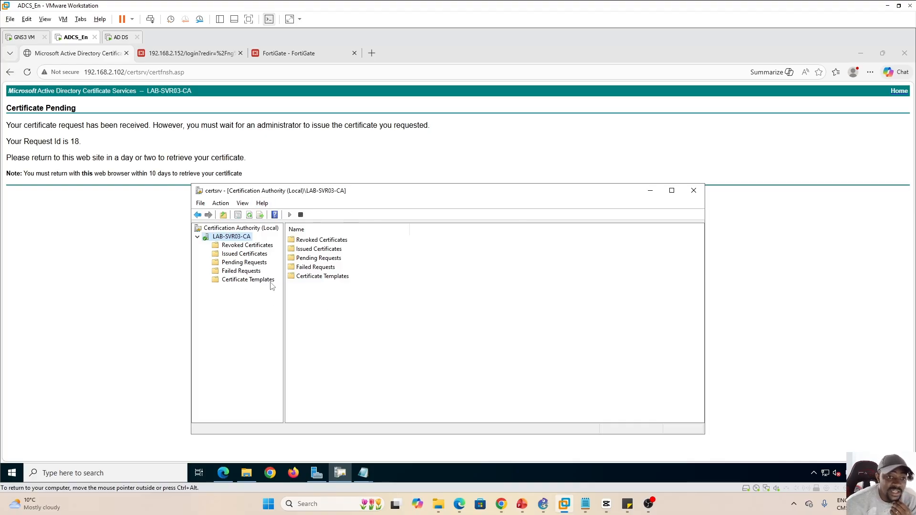
left_click(250, 265)
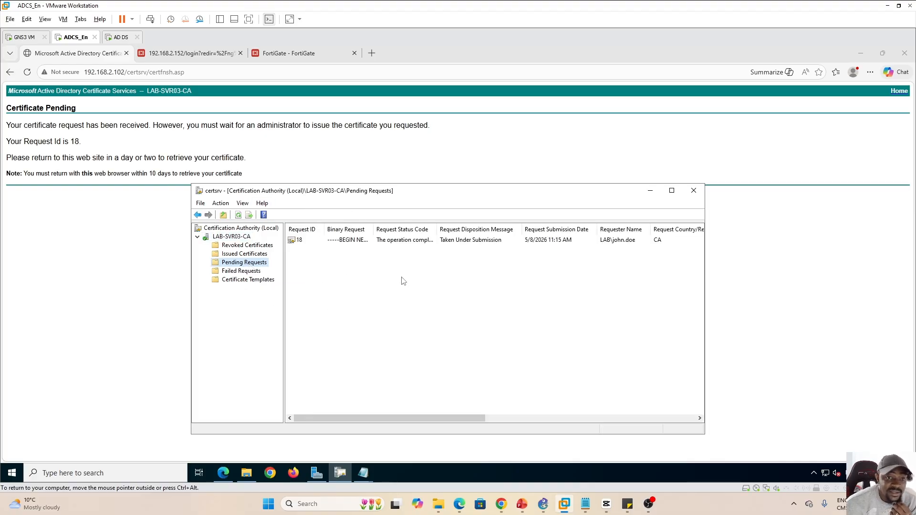
left_click(309, 242)
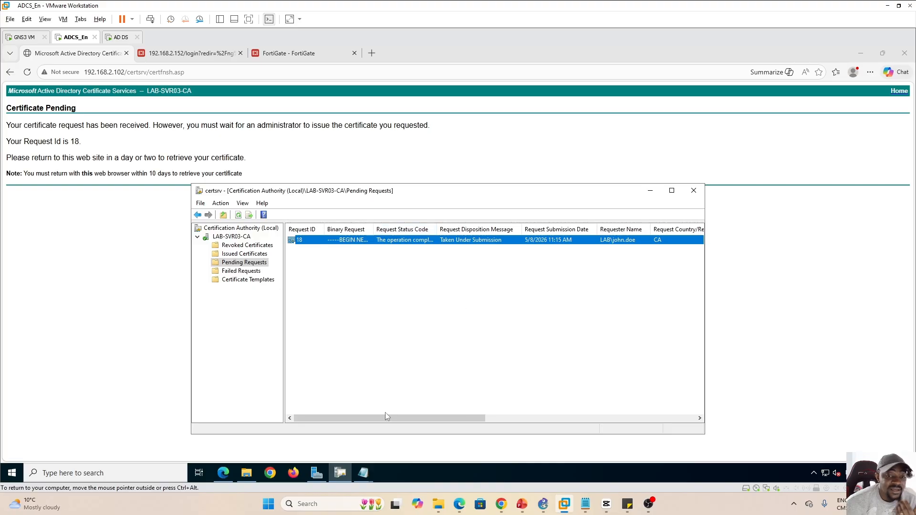
mouse_move(376, 418)
left_mouse_down()
mouse_move(416, 420)
mouse_move(366, 423)
left_mouse_up()
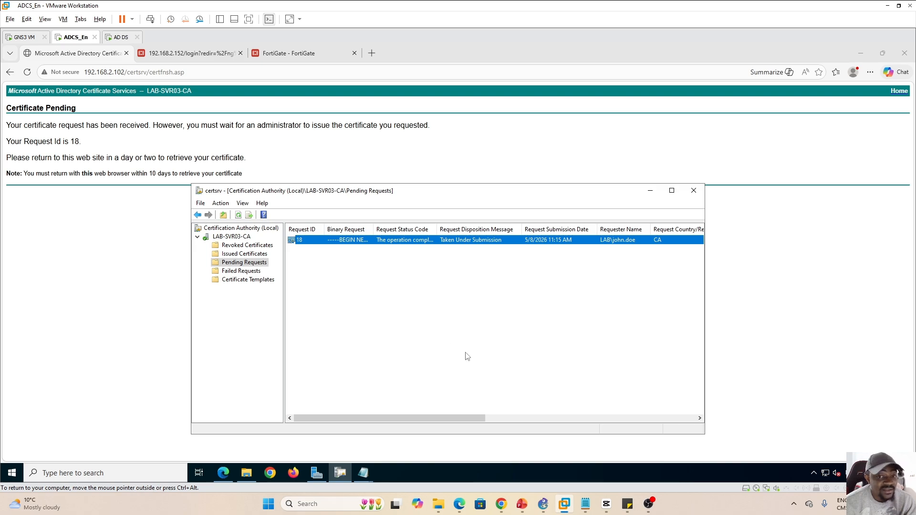
double_click(436, 230)
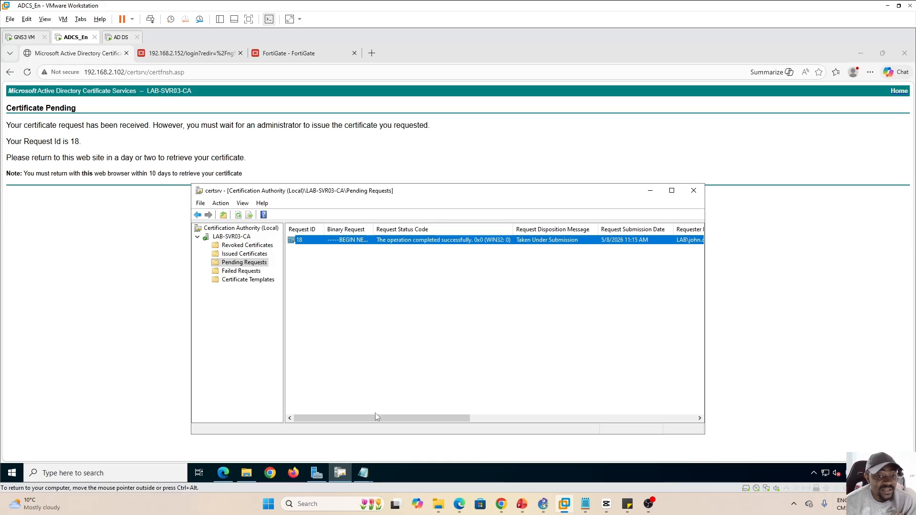
Issue pending certificate request 18 on LAB-SVR03-CA
left_click_drag(376, 417, 349, 418)
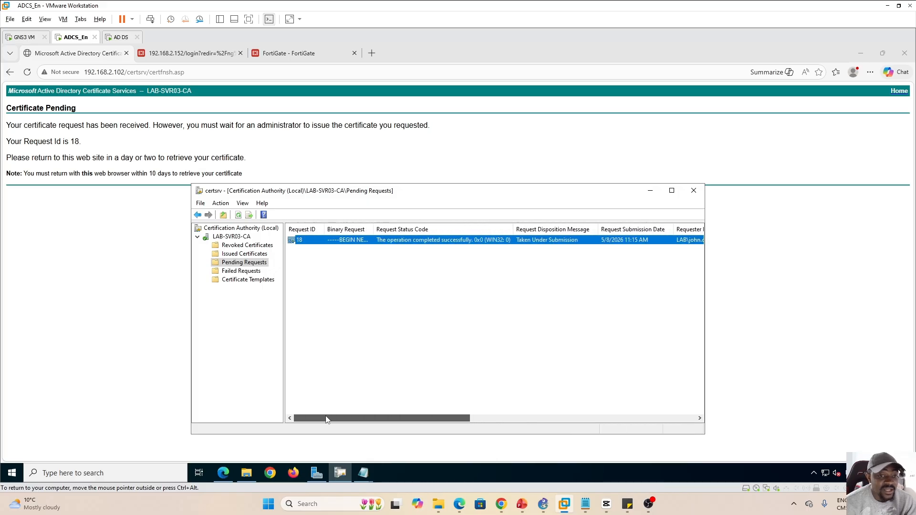
right_click(315, 242)
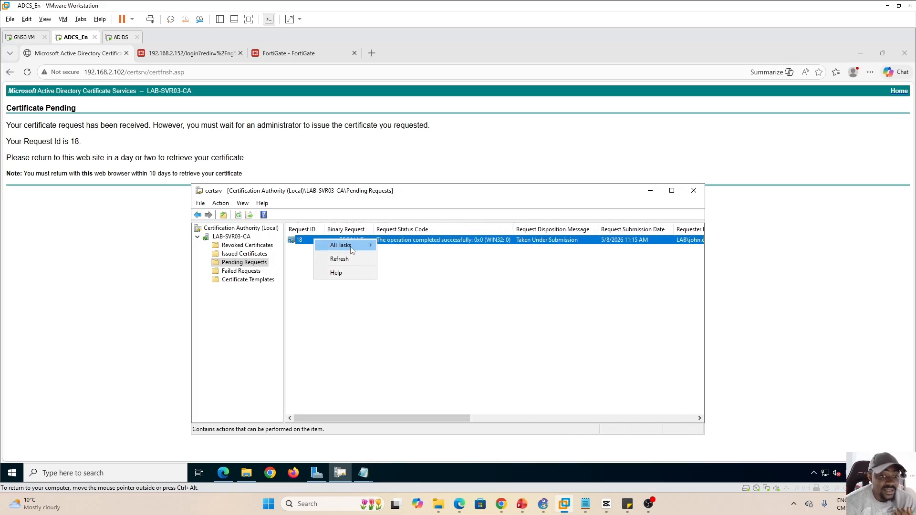
mouse_move(351, 249)
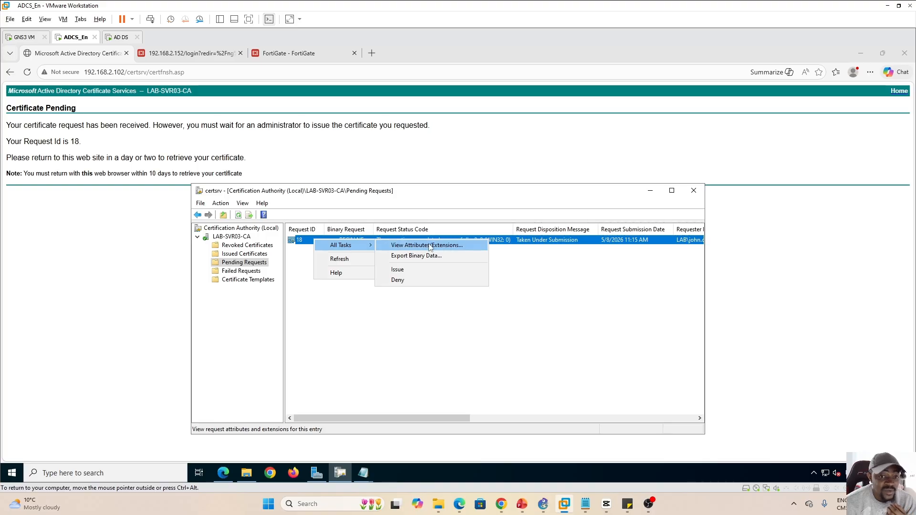
left_click(401, 271)
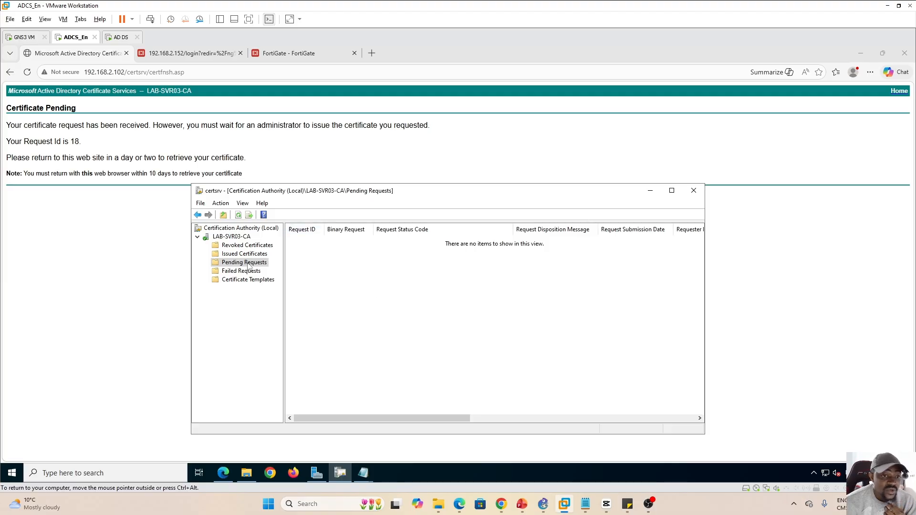
Confirm certificate 18 is listed under Issued Certificates, valid until 5/8/2027 11:06 AM
left_click(234, 254)
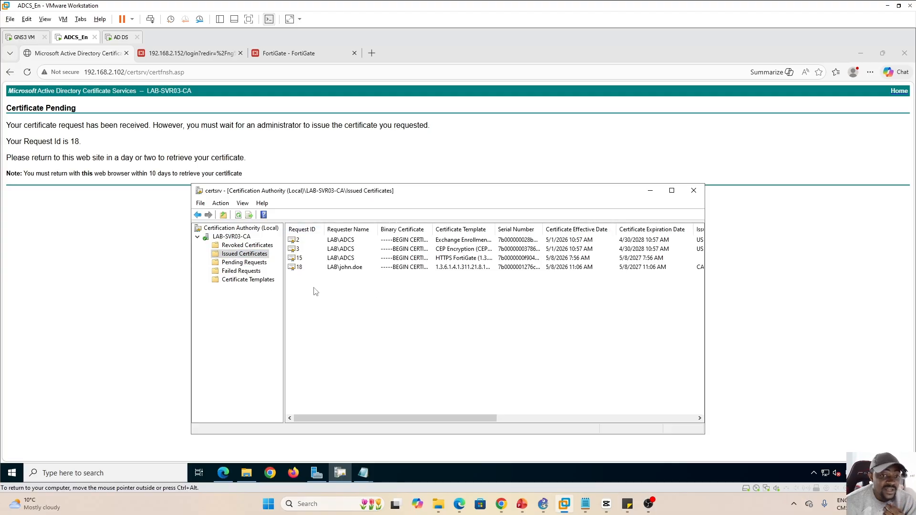
left_click(300, 270)
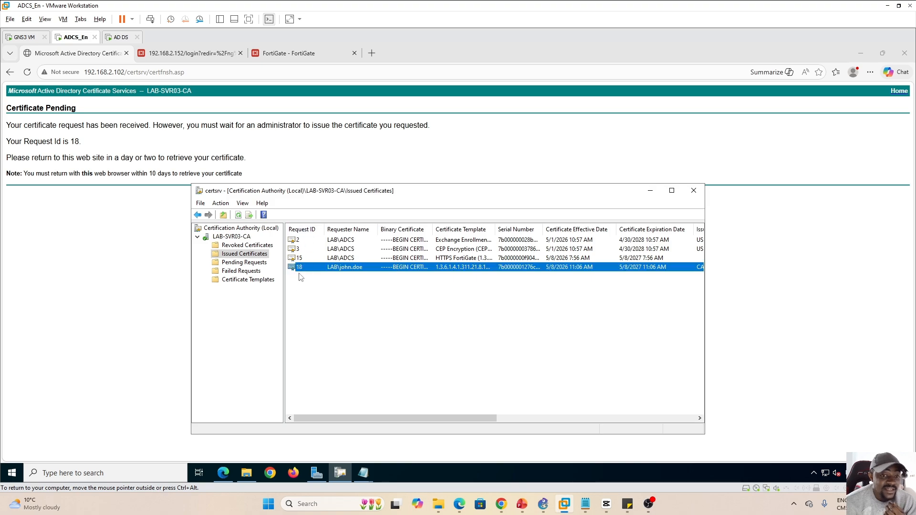
left_click(325, 286)
left_click(351, 268)
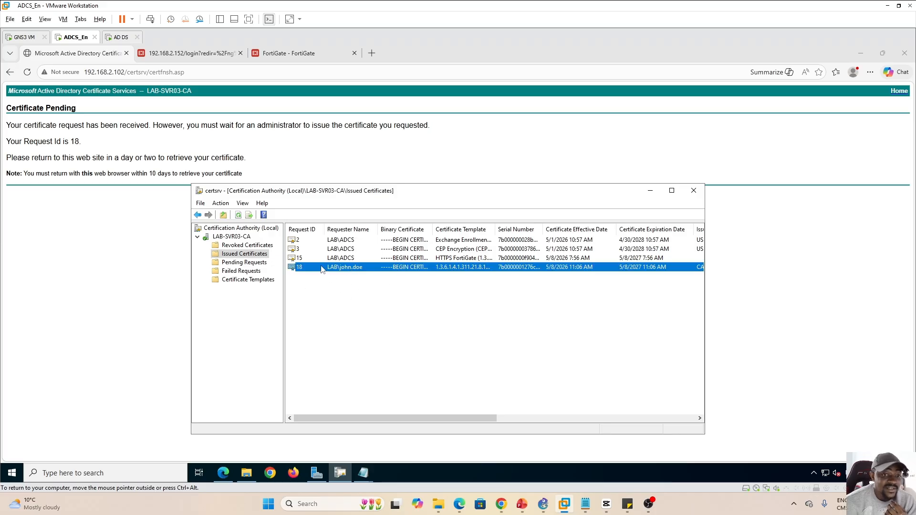
left_click(362, 321)
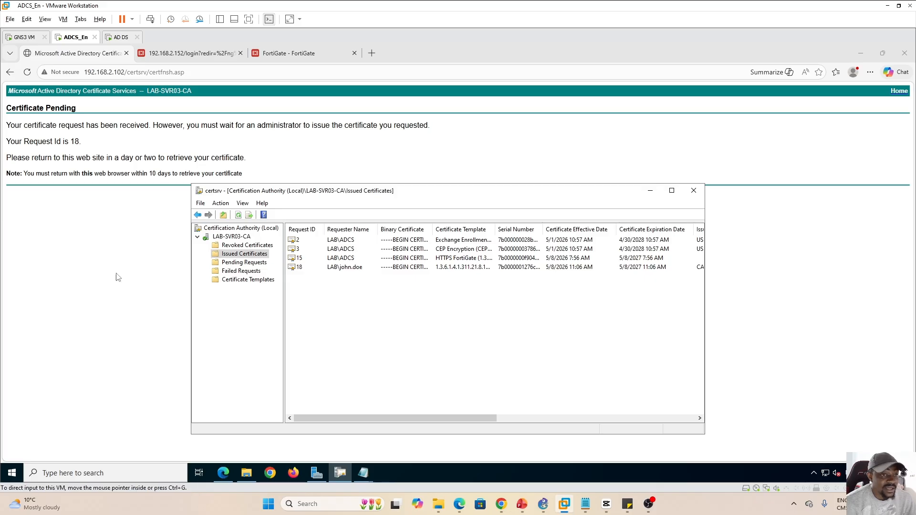
Return the browser to the AD CS Web Enrollment welcome page
left_click(118, 237)
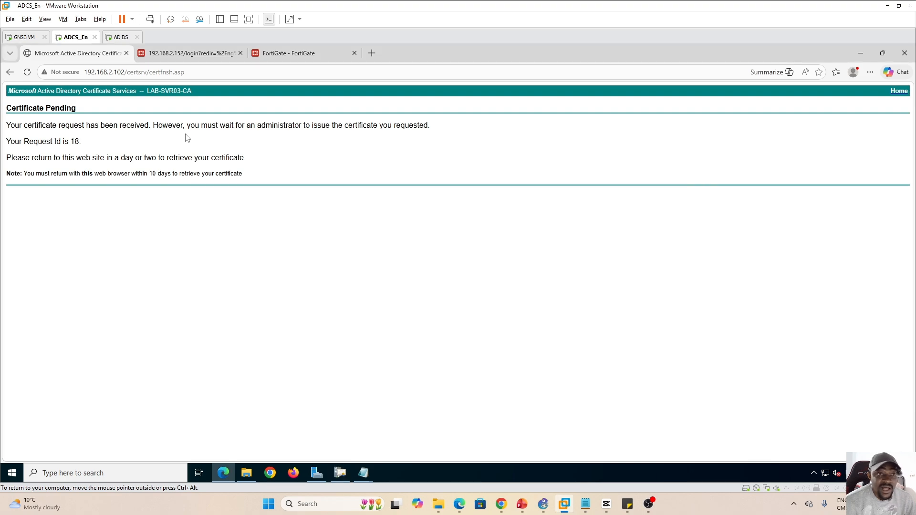
left_click(10, 72)
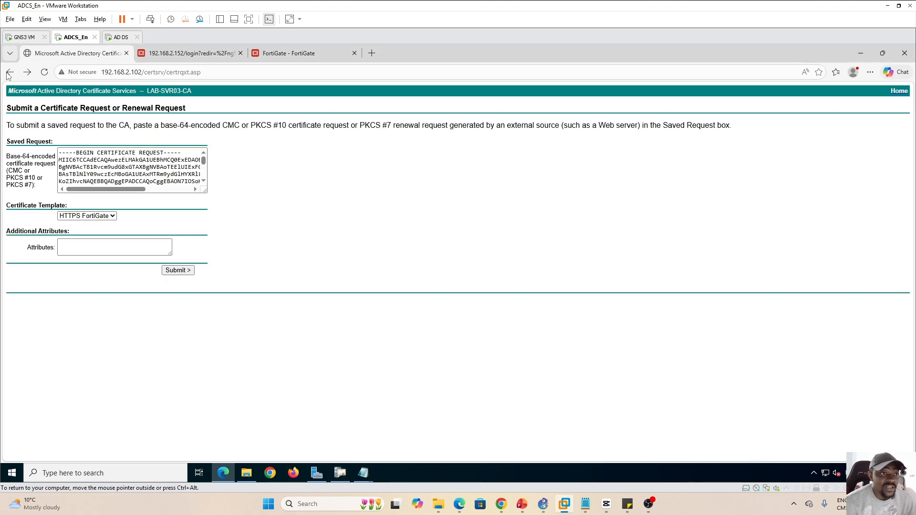
left_click(9, 74)
left_click(9, 73)
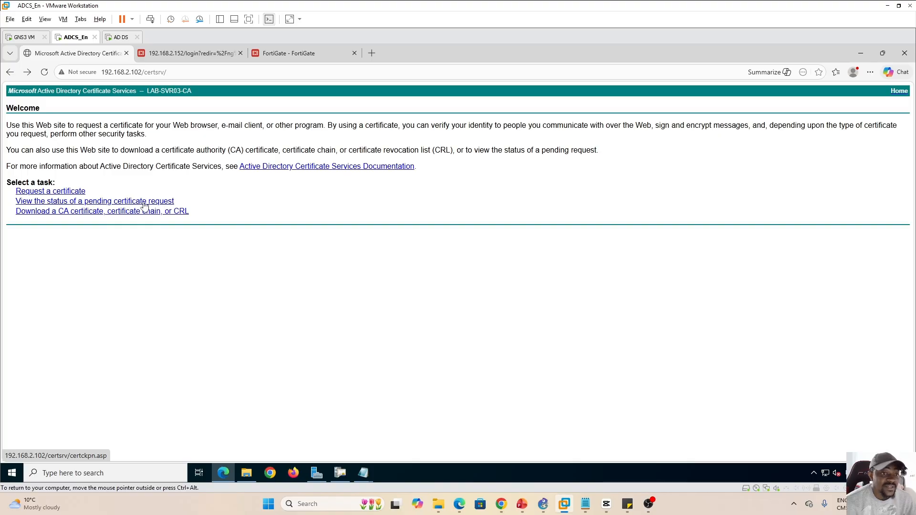
Check the saved pending requests and open the second one's Certificate Issued page
left_click(100, 202)
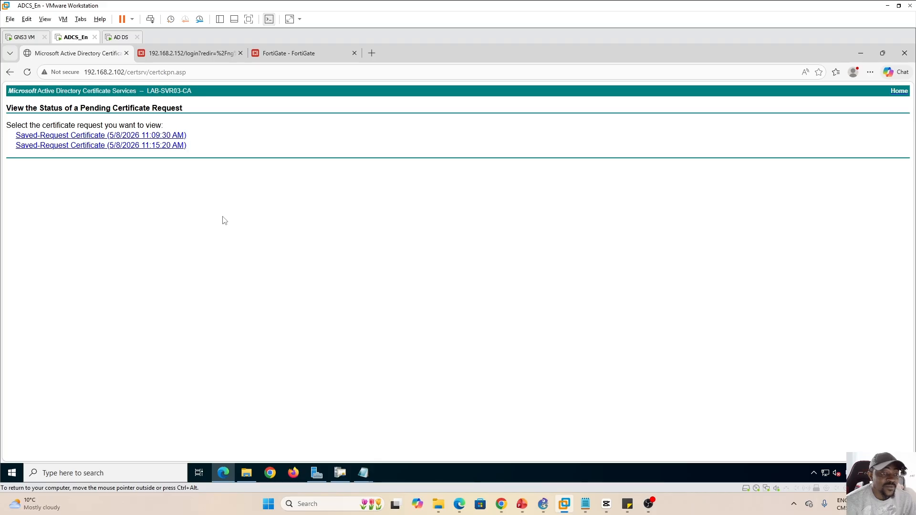
left_click(65, 135)
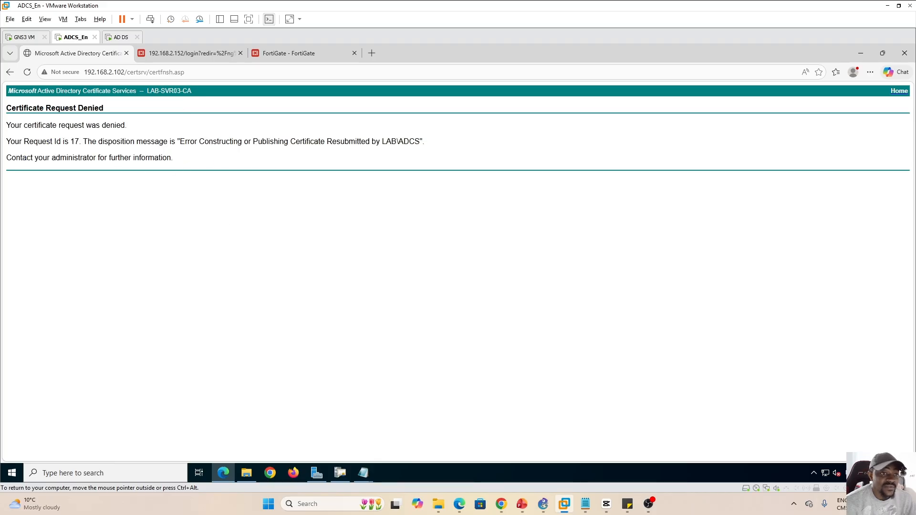
left_click(9, 71)
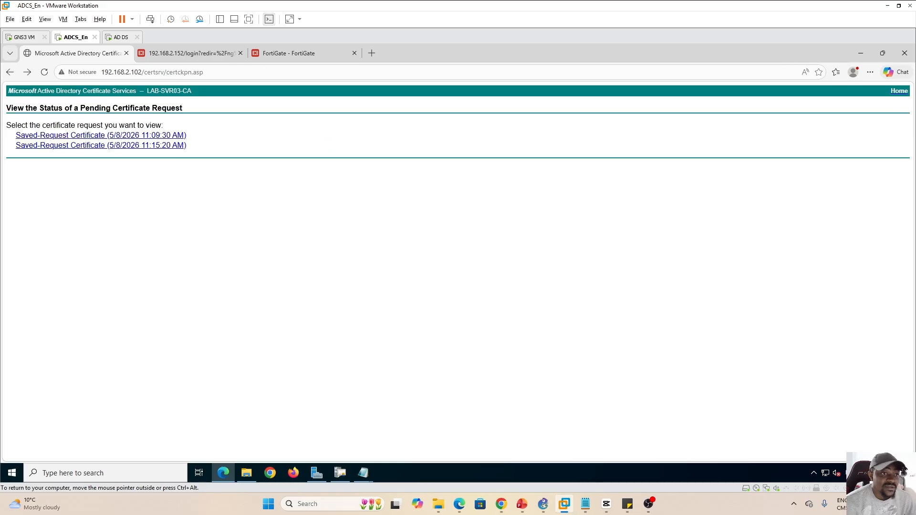
left_click(84, 146)
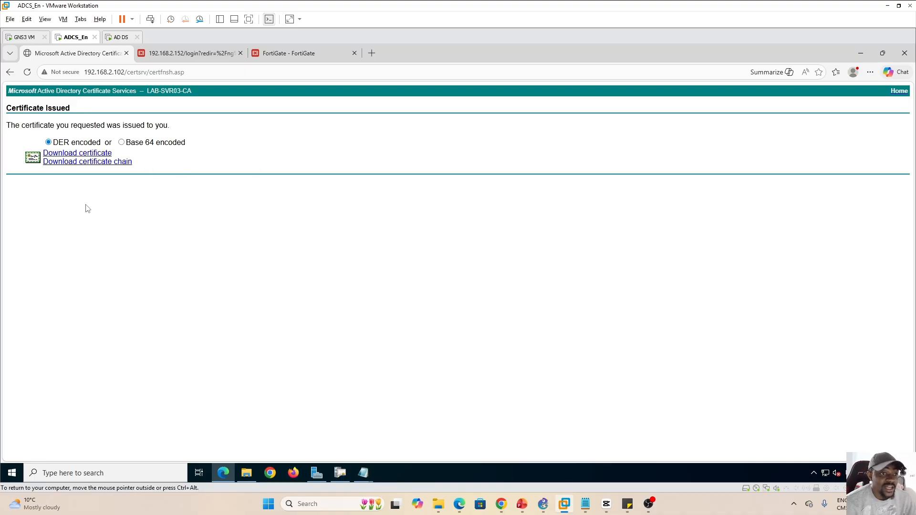
Download and keep the issued certificate as certnew.cer, then return to FortiGate's certificate list
left_click(71, 154)
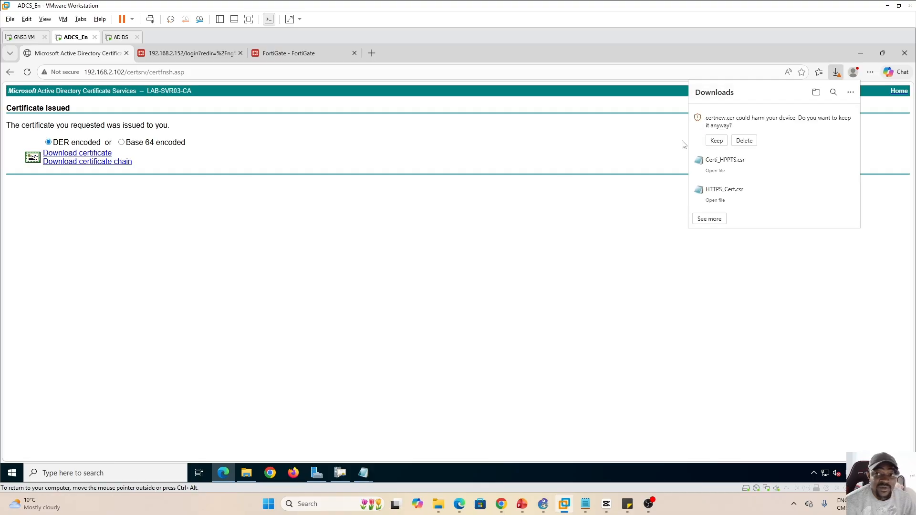
left_click(717, 141)
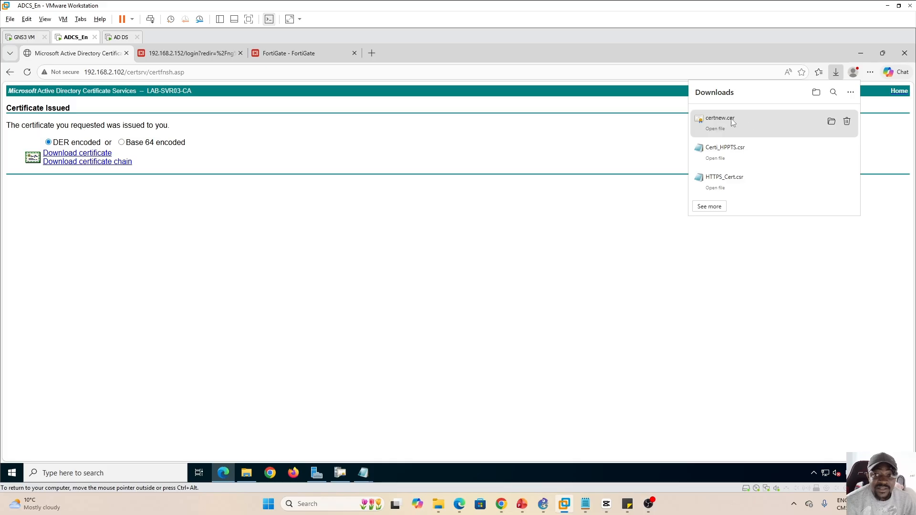
left_click(341, 199)
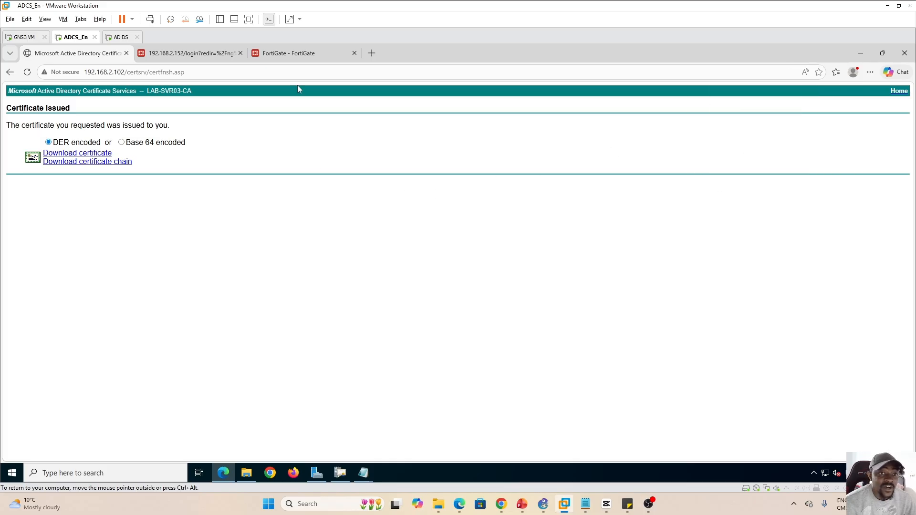
left_click(289, 54)
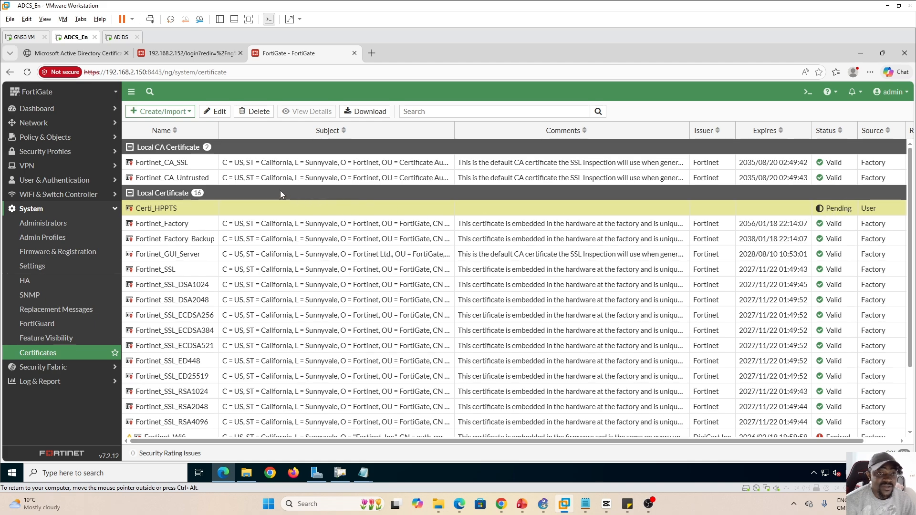
Import certnew.cer as a Local Certificate so Certi_HPPTS shows Valid, issued by LAB-SVR03-CA
left_click(190, 113)
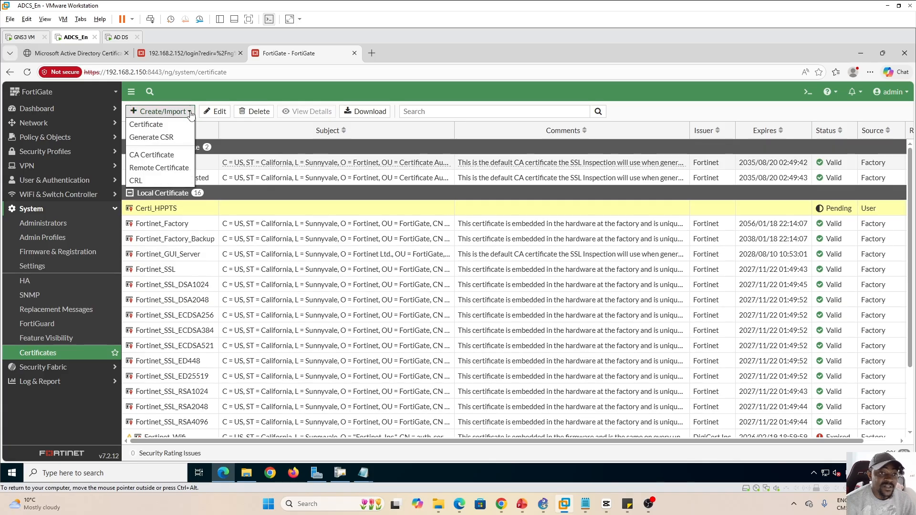
left_click(153, 125)
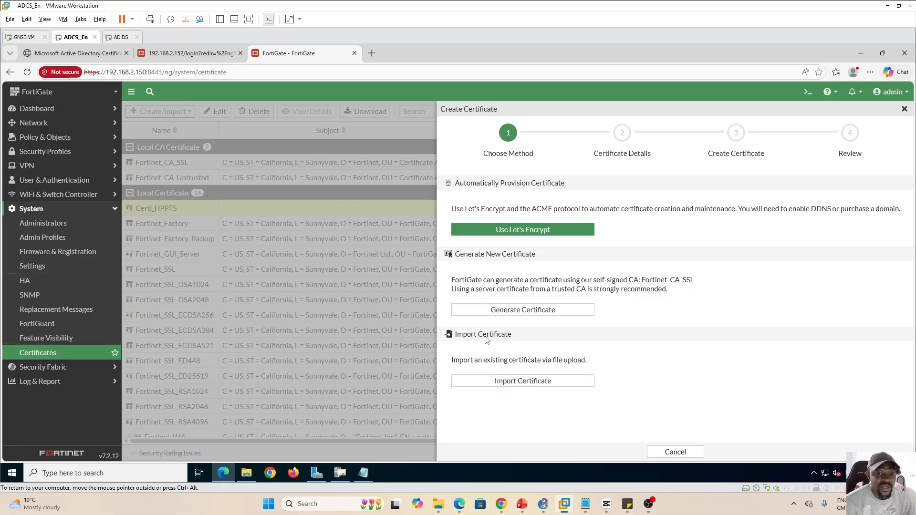
left_click(523, 381)
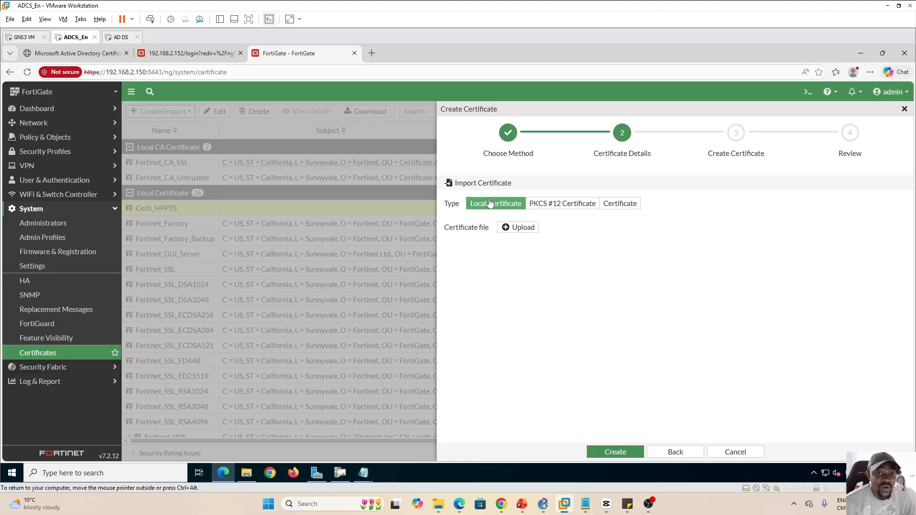
left_click(522, 228)
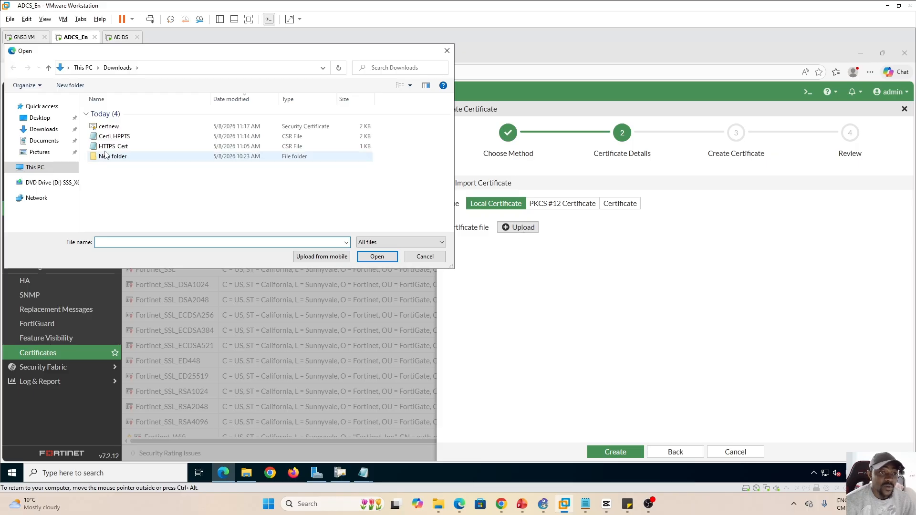
left_click(120, 128)
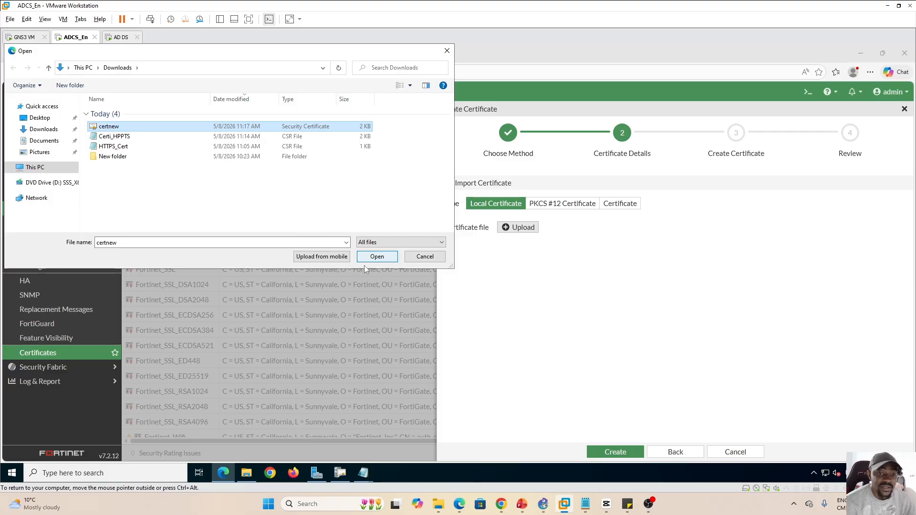
left_click(377, 257)
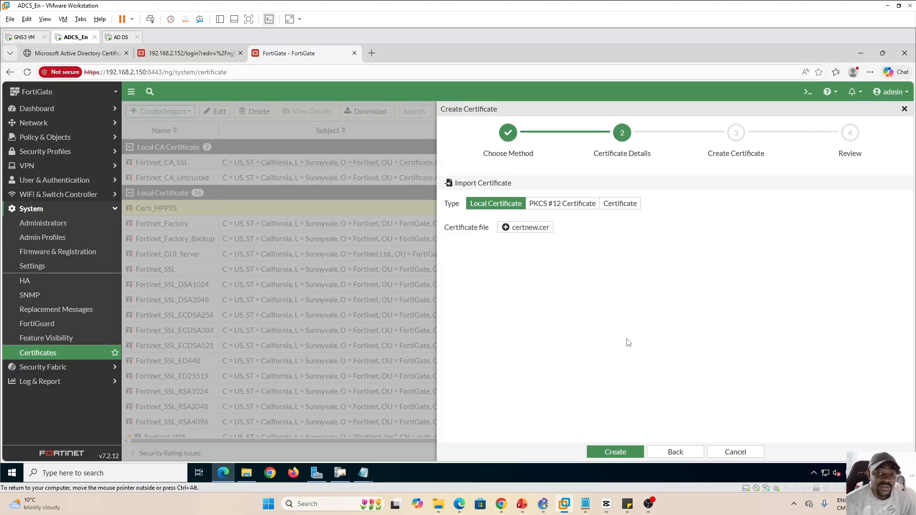
left_click(615, 453)
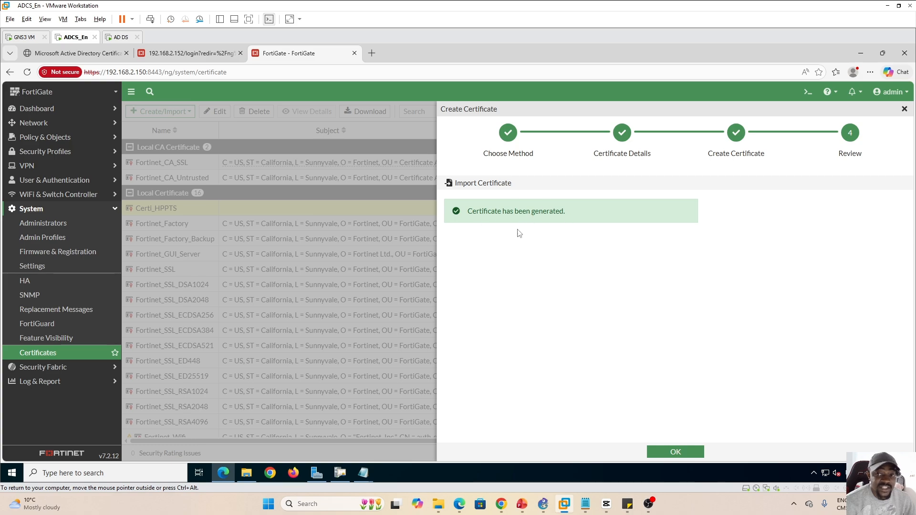
left_click(674, 453)
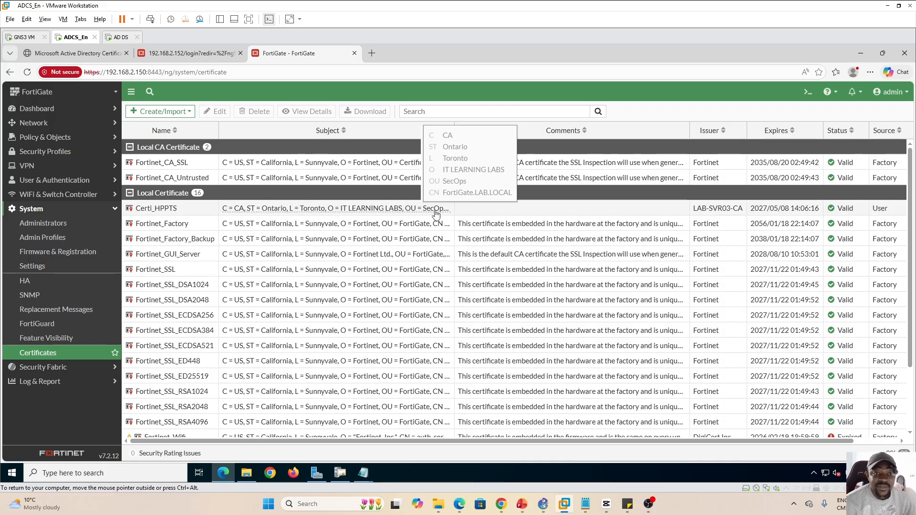
Review the Certi_HPPTS certificate details, then go to System > Settings
left_click(470, 213)
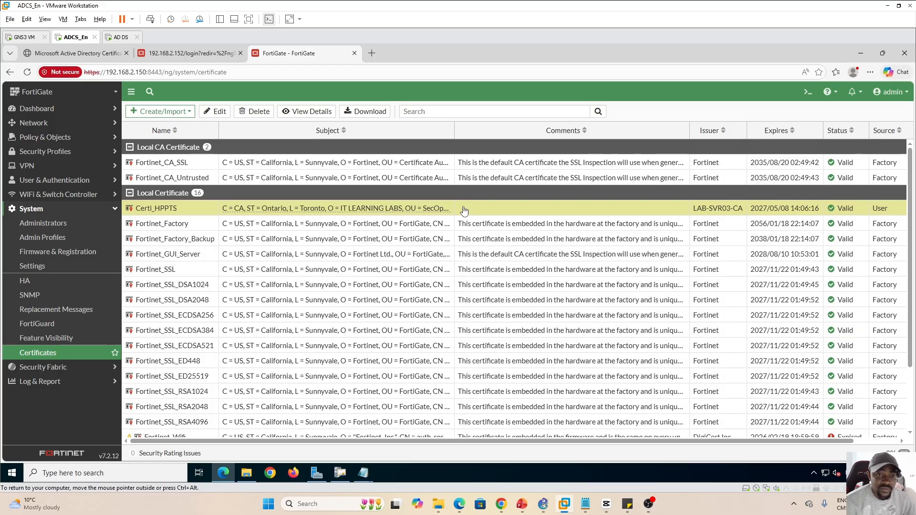
double_click(463, 207)
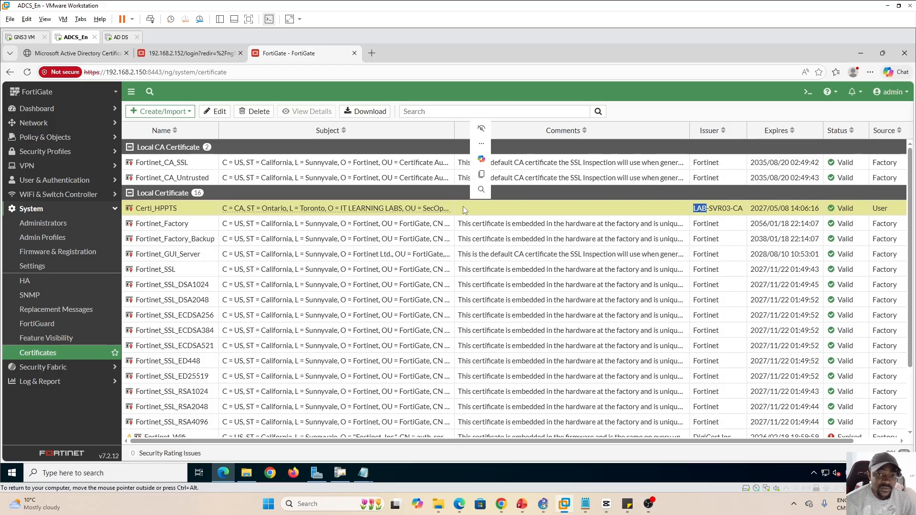
double_click(560, 205)
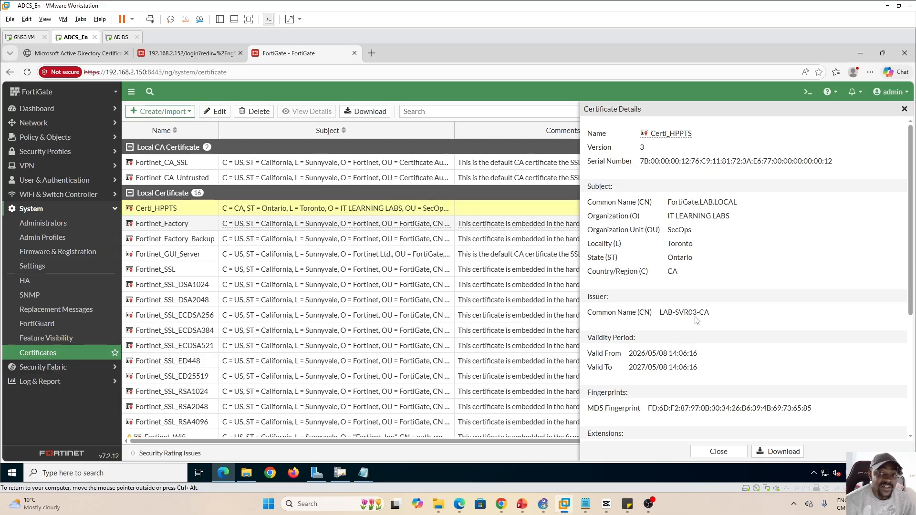
left_click(904, 110)
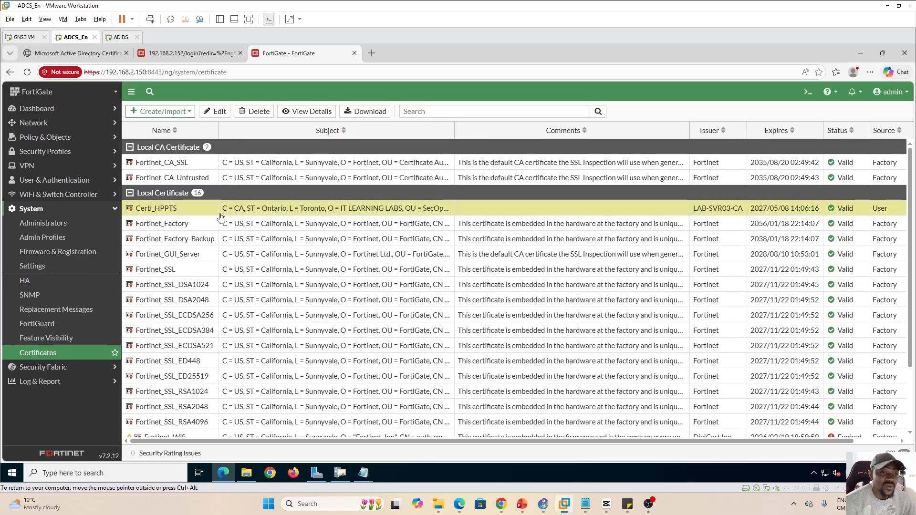
left_click(42, 269)
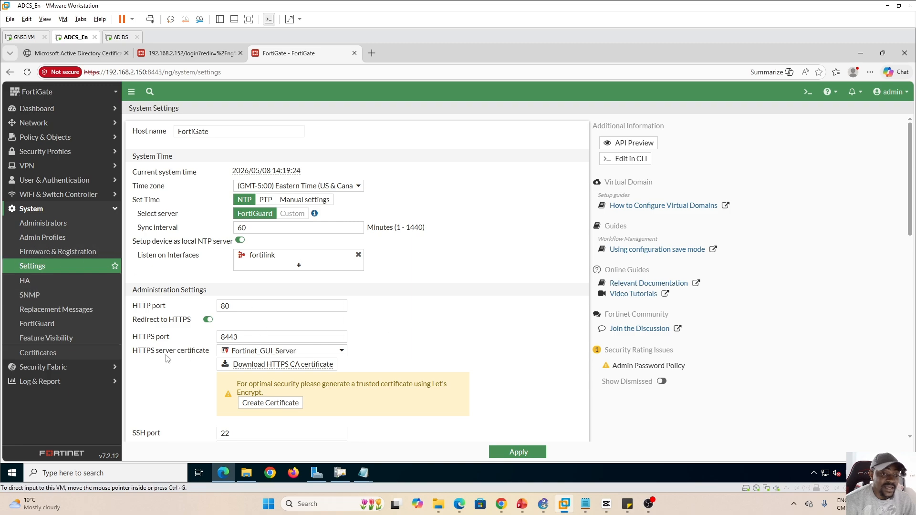
Set Certi_HPPTS as the admin HTTPS server certificate on port 8443 and apply
left_click(341, 353)
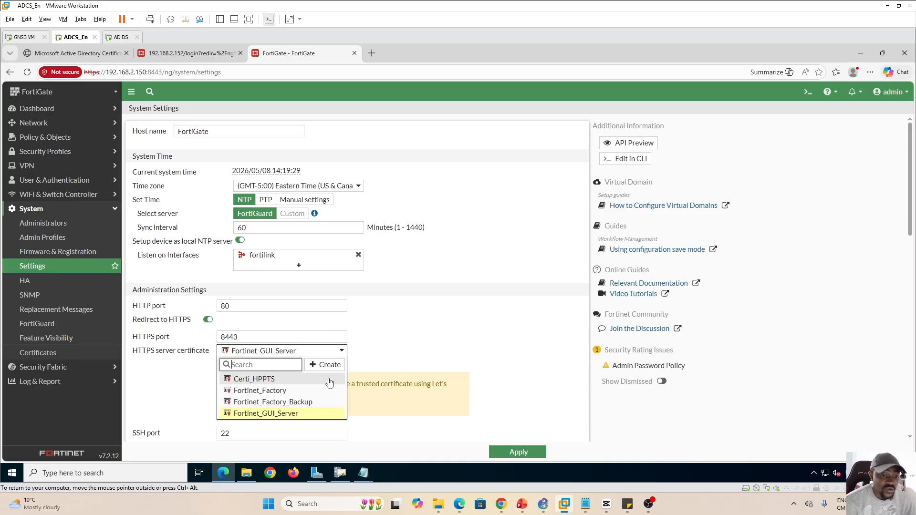
left_click(255, 380)
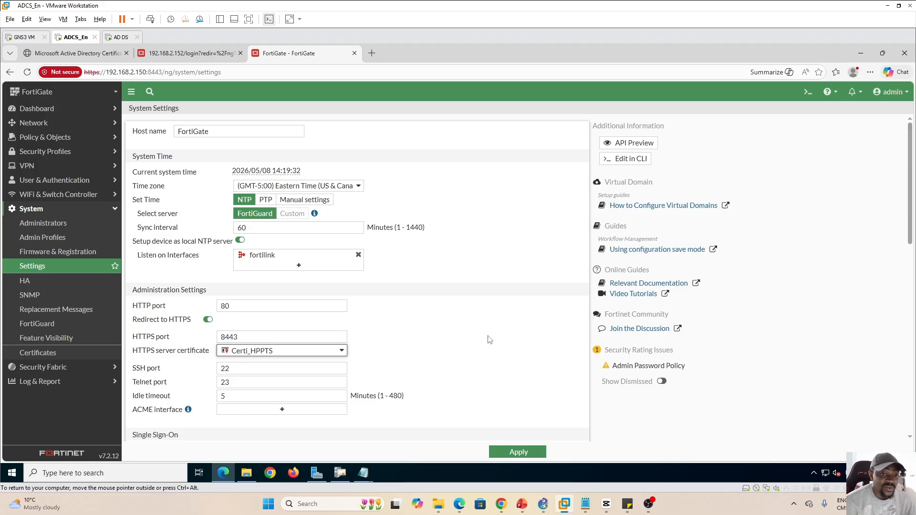
left_click(508, 452)
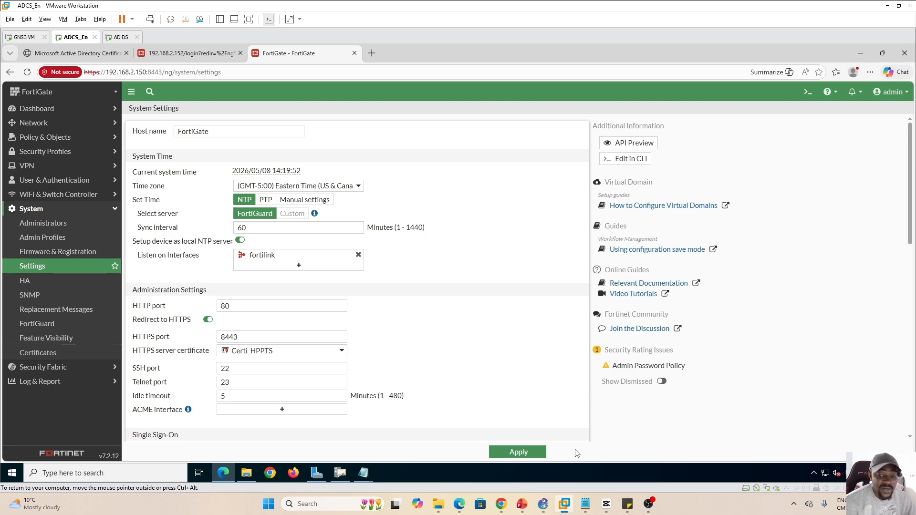
Show slide 55 of the Training Plan deck with the Lab #3 and Lab #4 plans
left_click(521, 504)
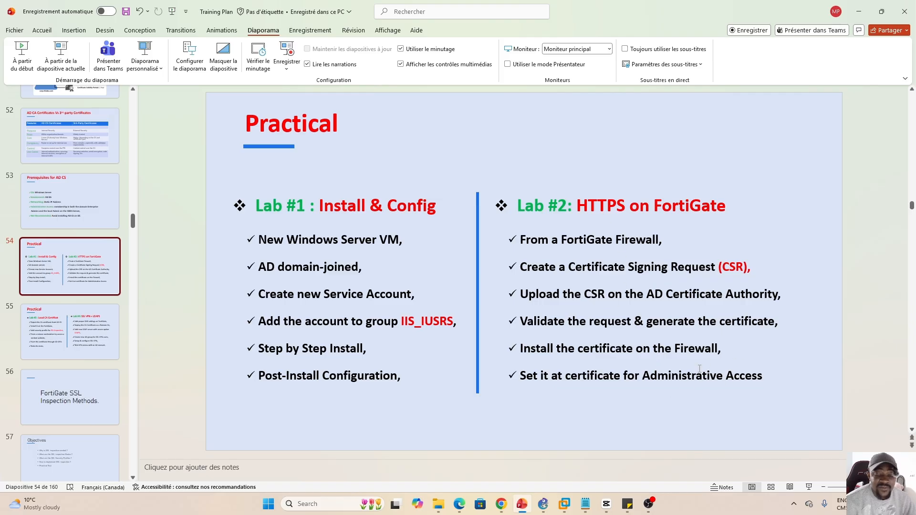
left_click(81, 338)
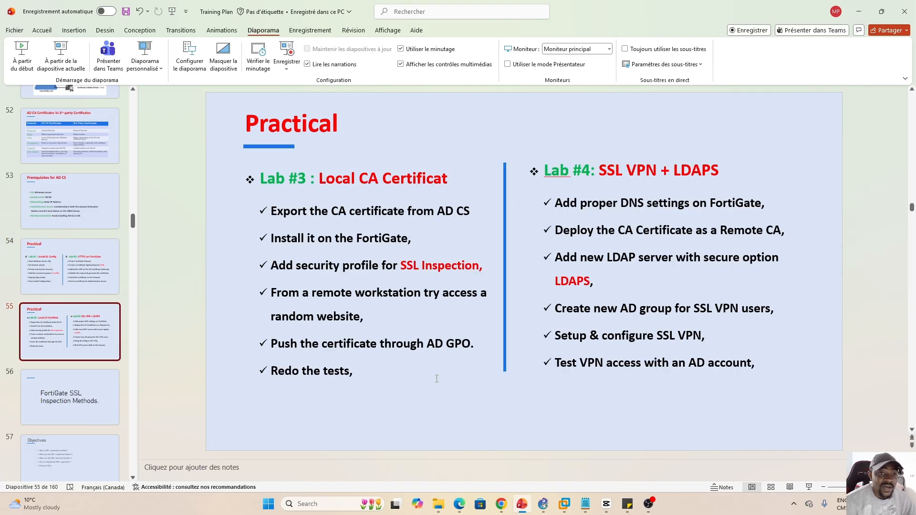